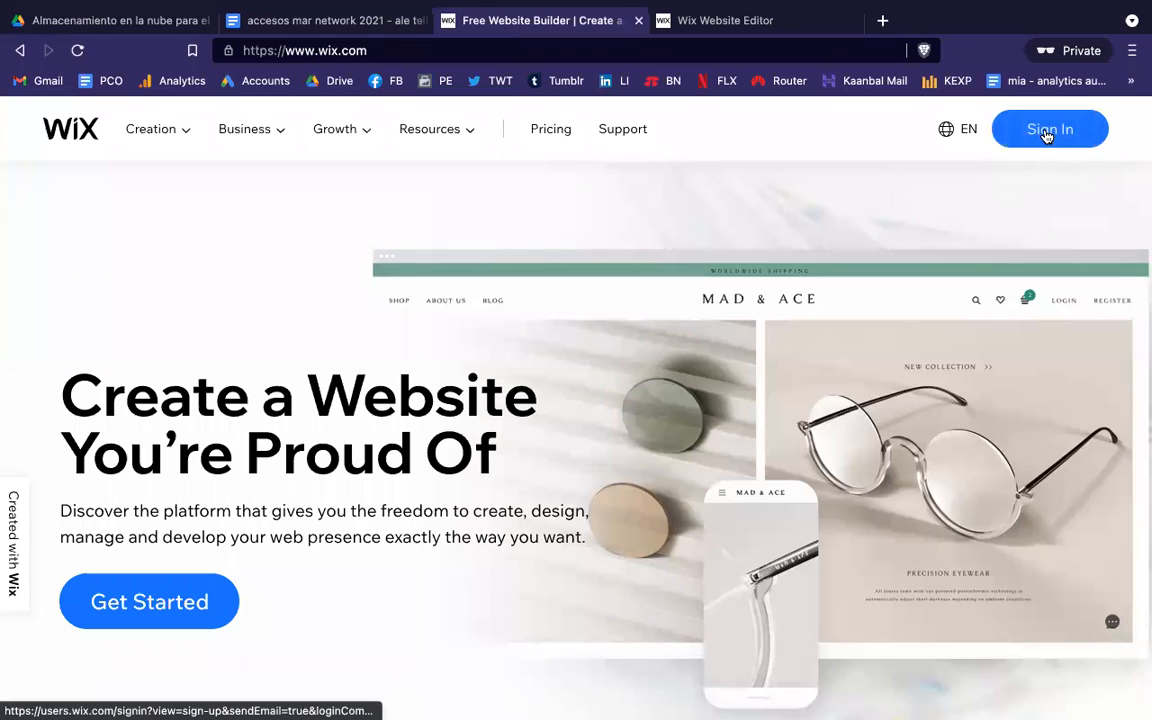
# Step: Sign in to Wix using the saved account e-mail and the account password
pyautogui.click(1046, 135)
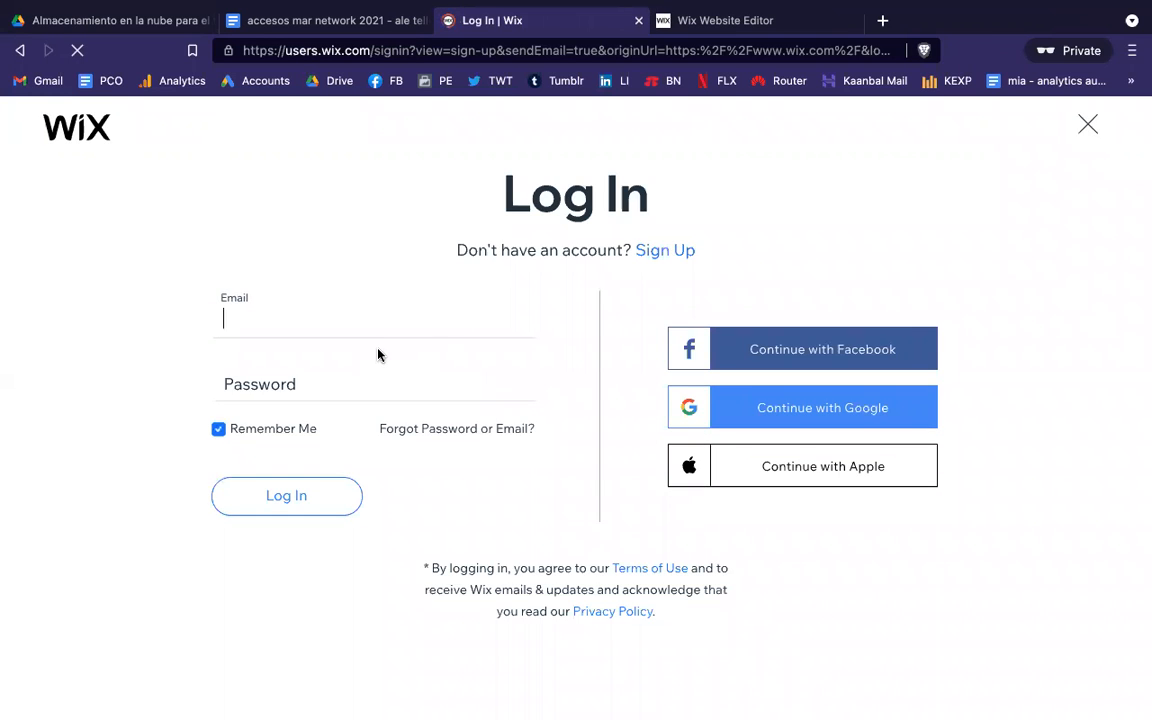
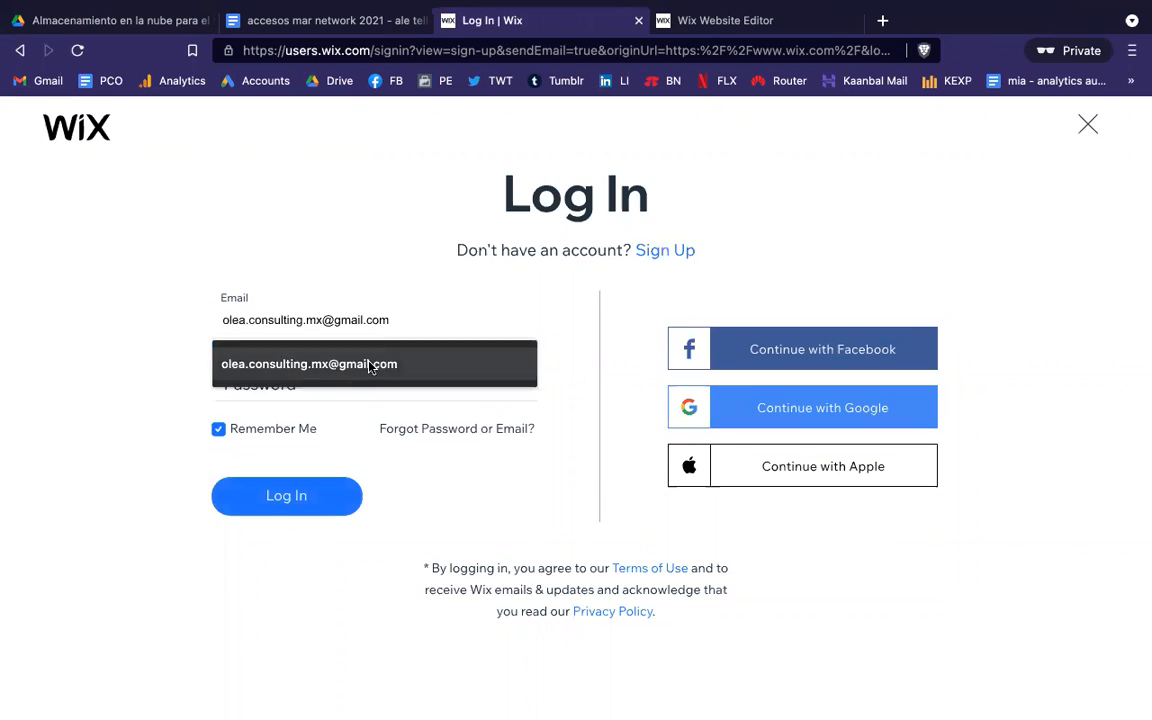
pyautogui.click(380, 365)
pyautogui.click(302, 383)
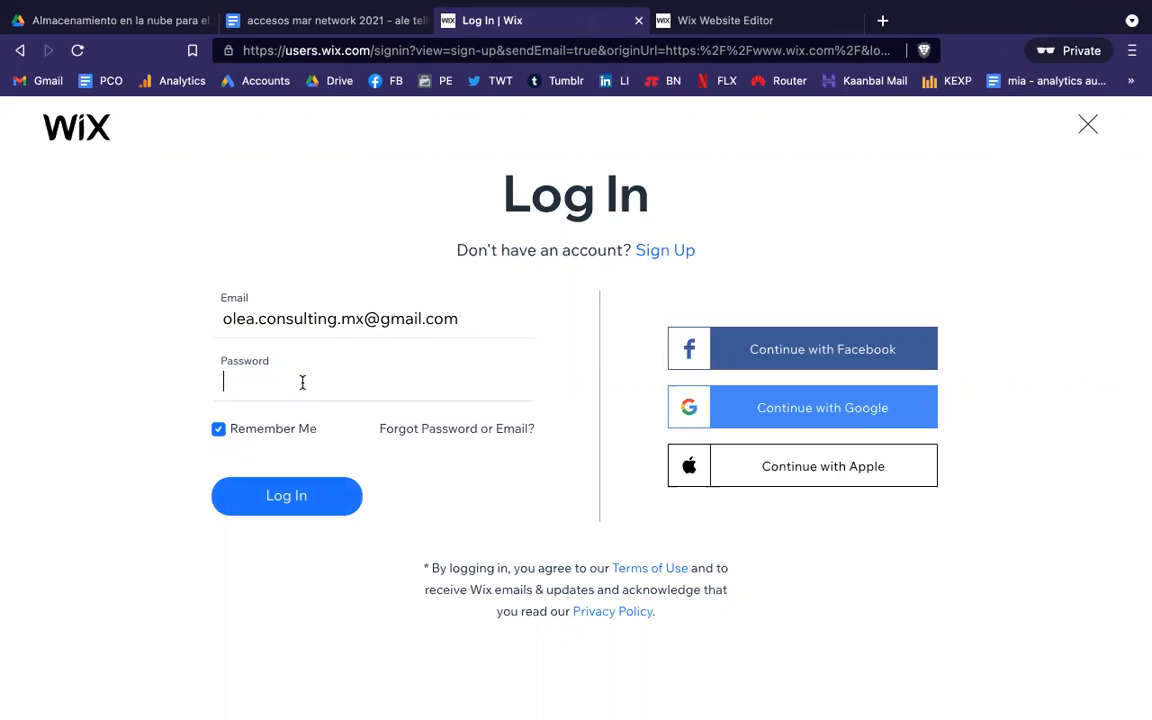
pyautogui.write('••••••')
pyautogui.click(285, 496)
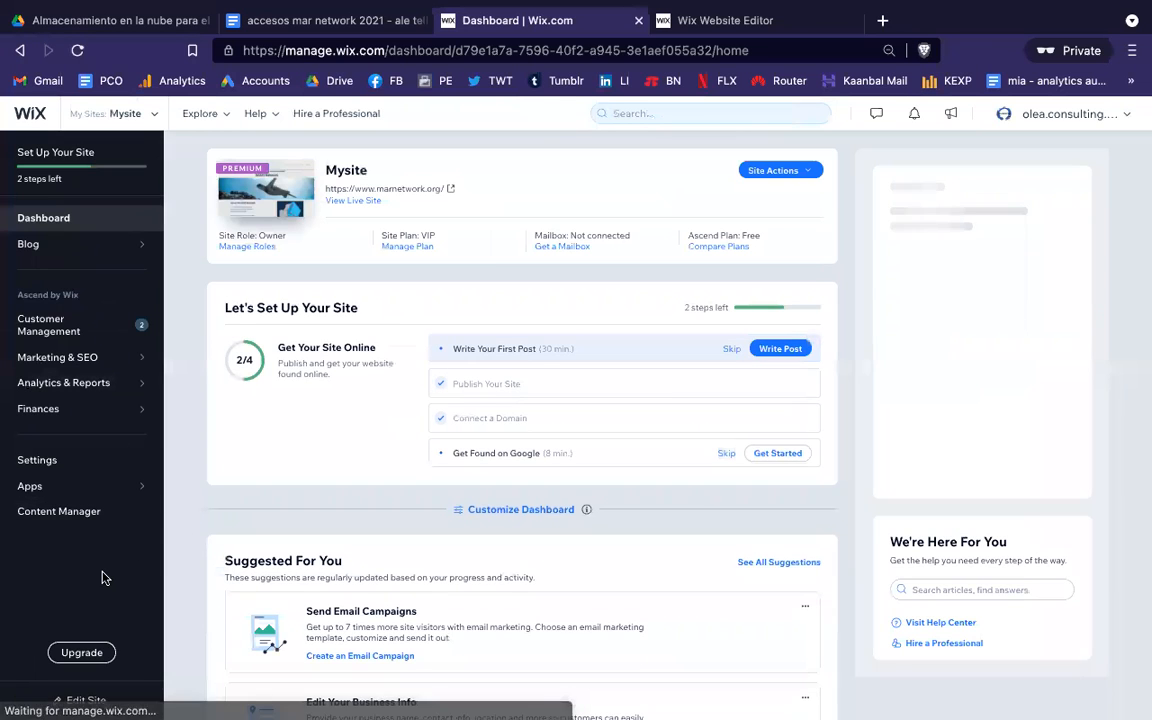
# Step: Launch the MAR Network site in the Website Editor and close the extra editor tab
pyautogui.click(83, 702)
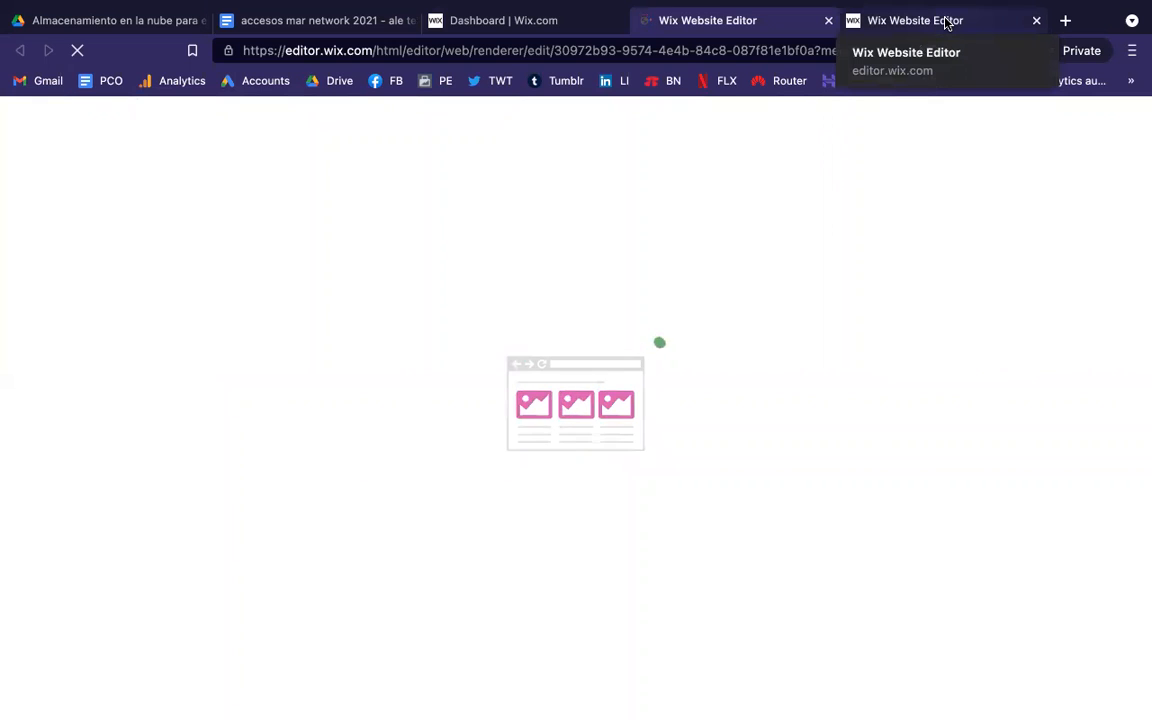
pyautogui.click(1037, 22)
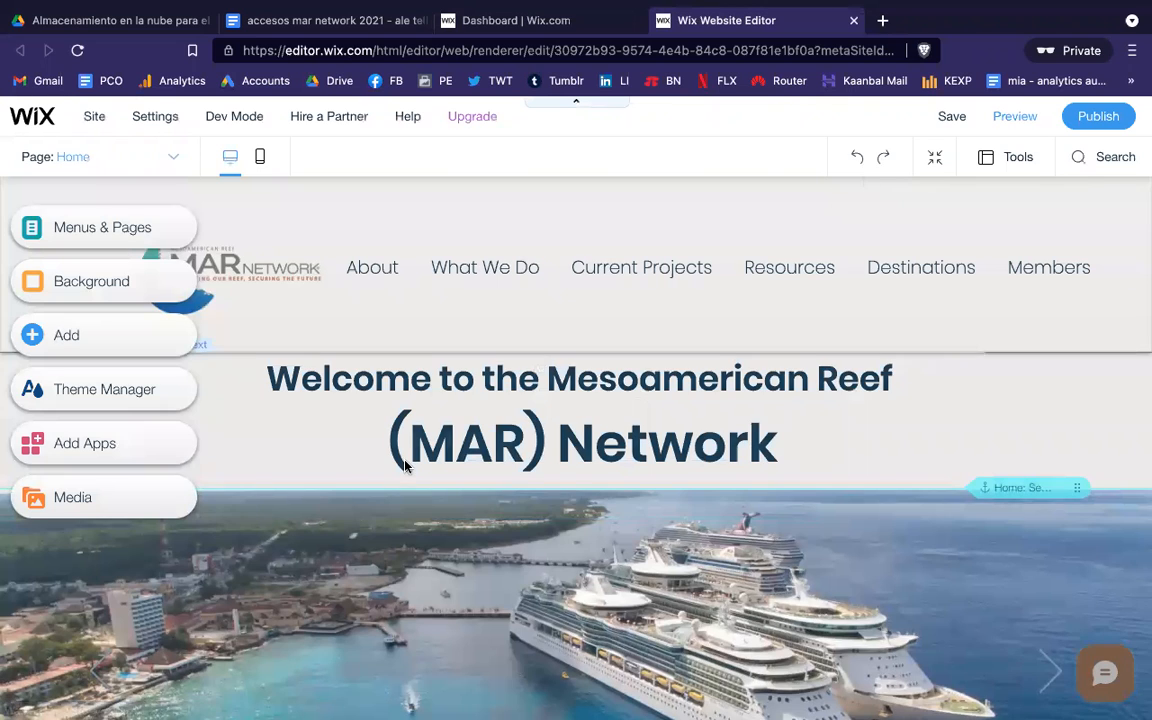
# Step: Scroll down the Home page to the project captions, return to the top and select the welcome heading
pyautogui.scroll(-4, 405, 465)
pyautogui.scroll(-3, 405, 465)
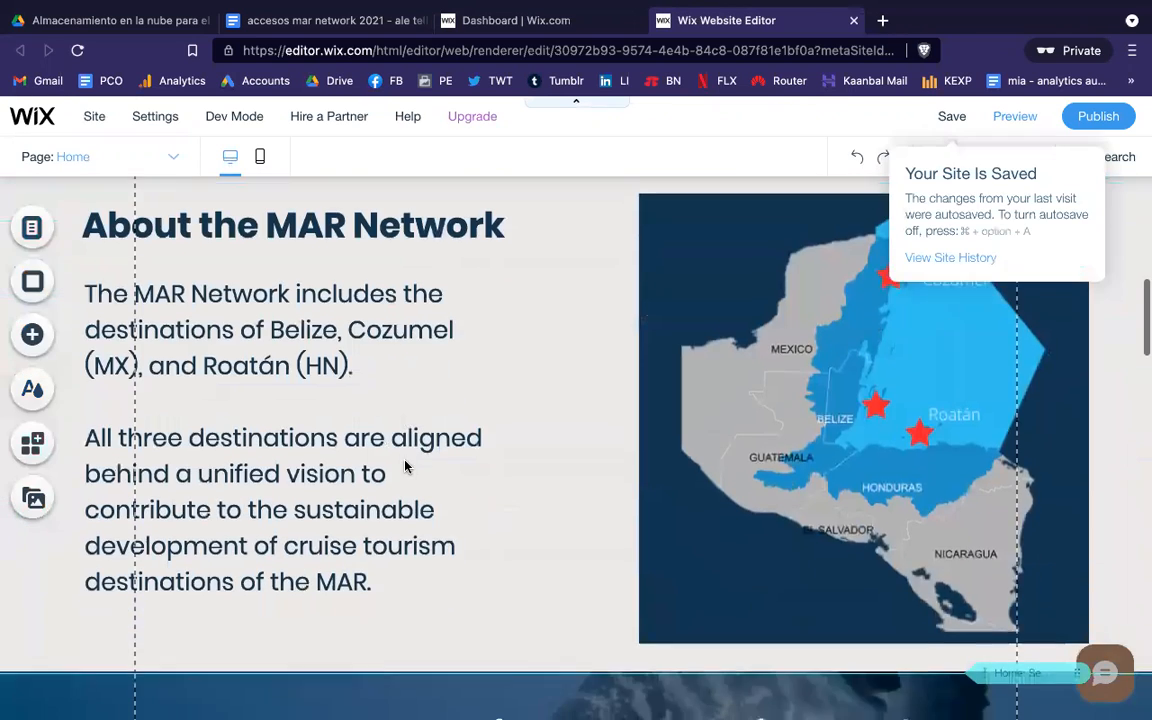
pyautogui.scroll(-7, 405, 465)
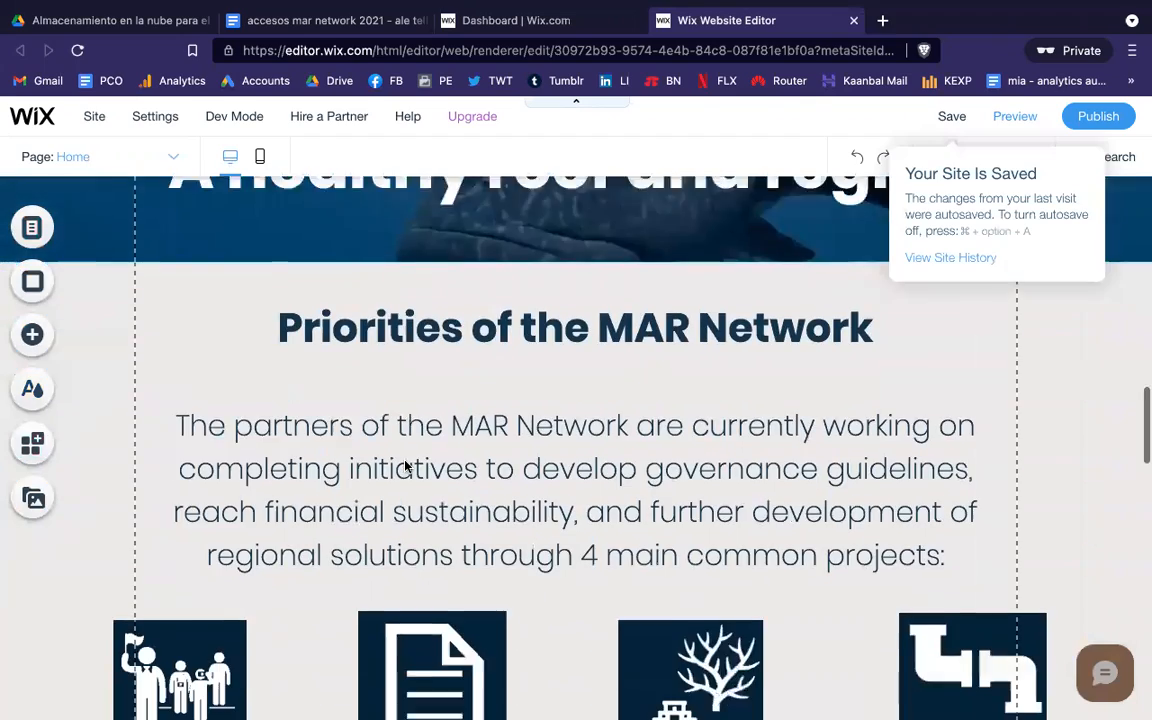
pyautogui.scroll(-8, 405, 465)
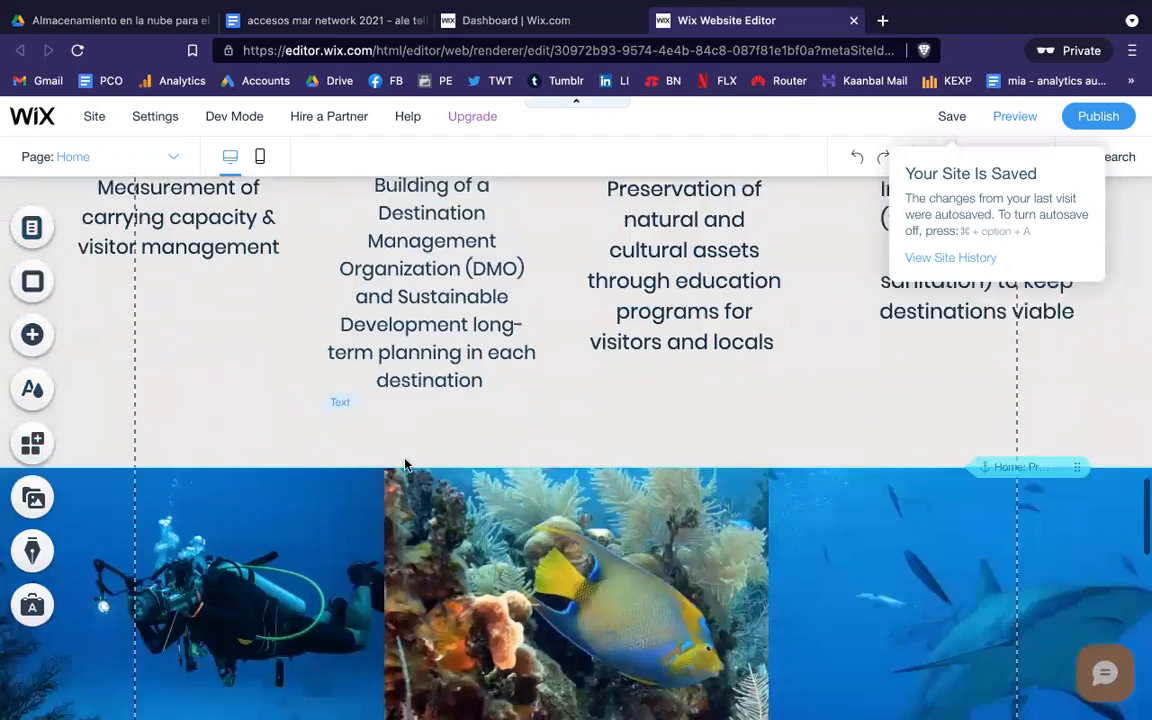
pyautogui.scroll(-2, 405, 465)
pyautogui.scroll(10, 405, 465)
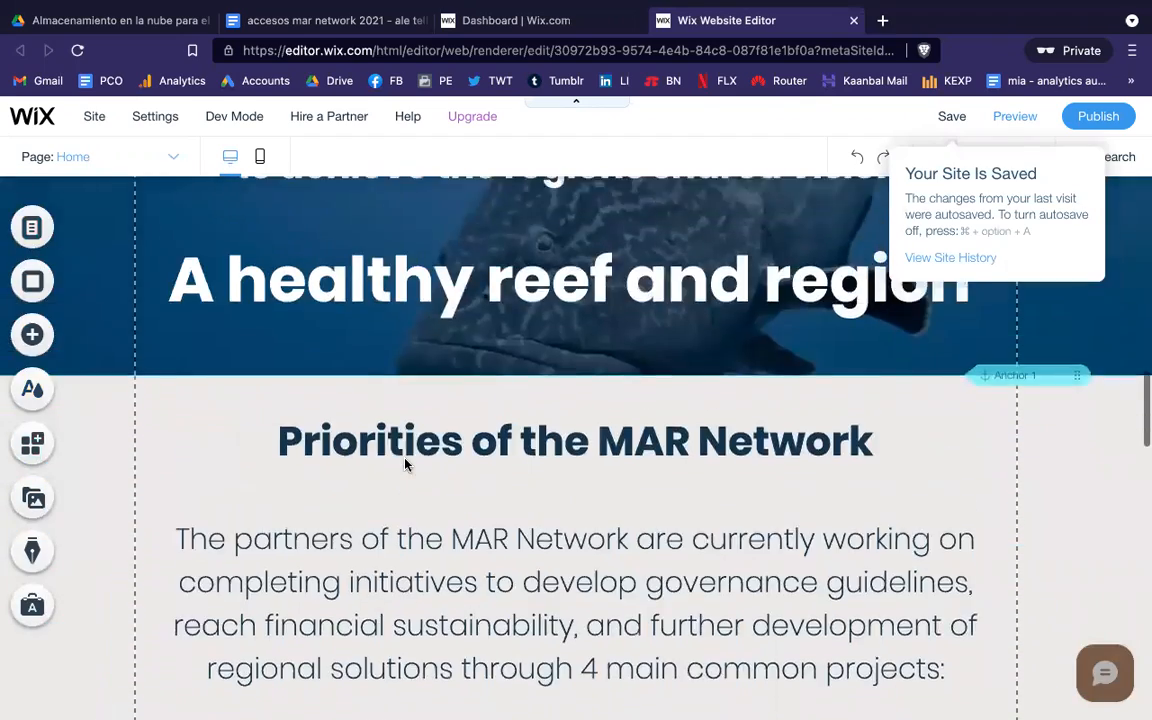
pyautogui.scroll(10, 405, 465)
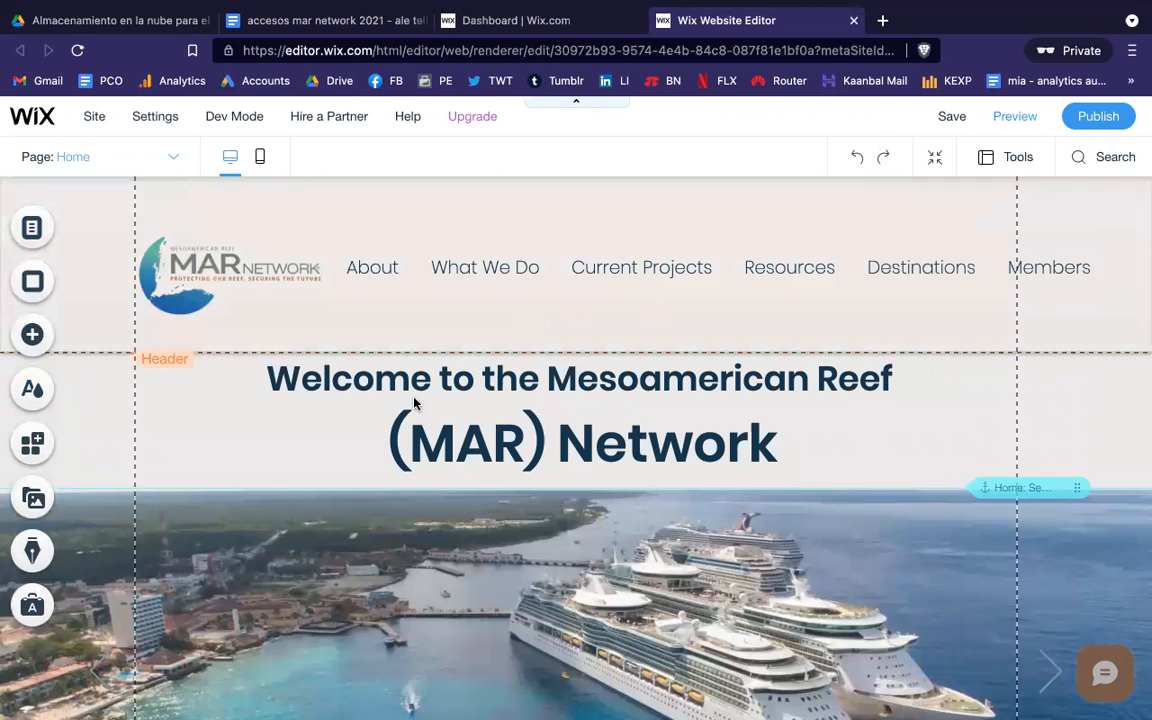
pyautogui.scroll(-5, 334, 475)
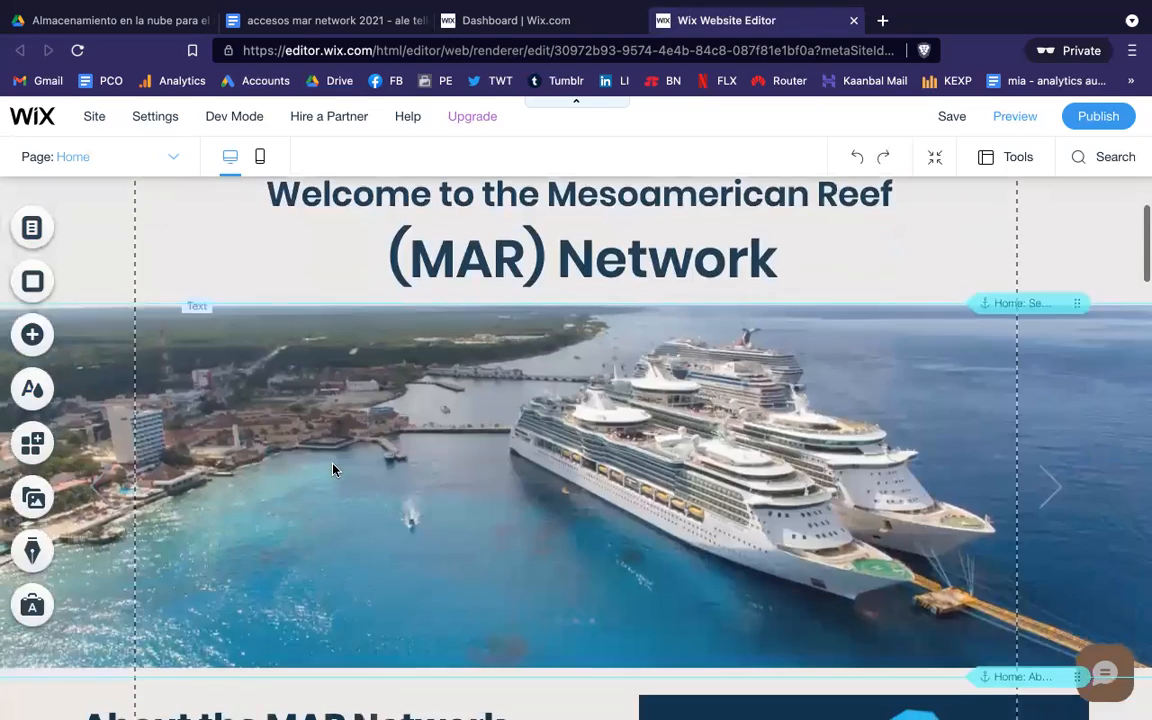
pyautogui.scroll(-5, 334, 470)
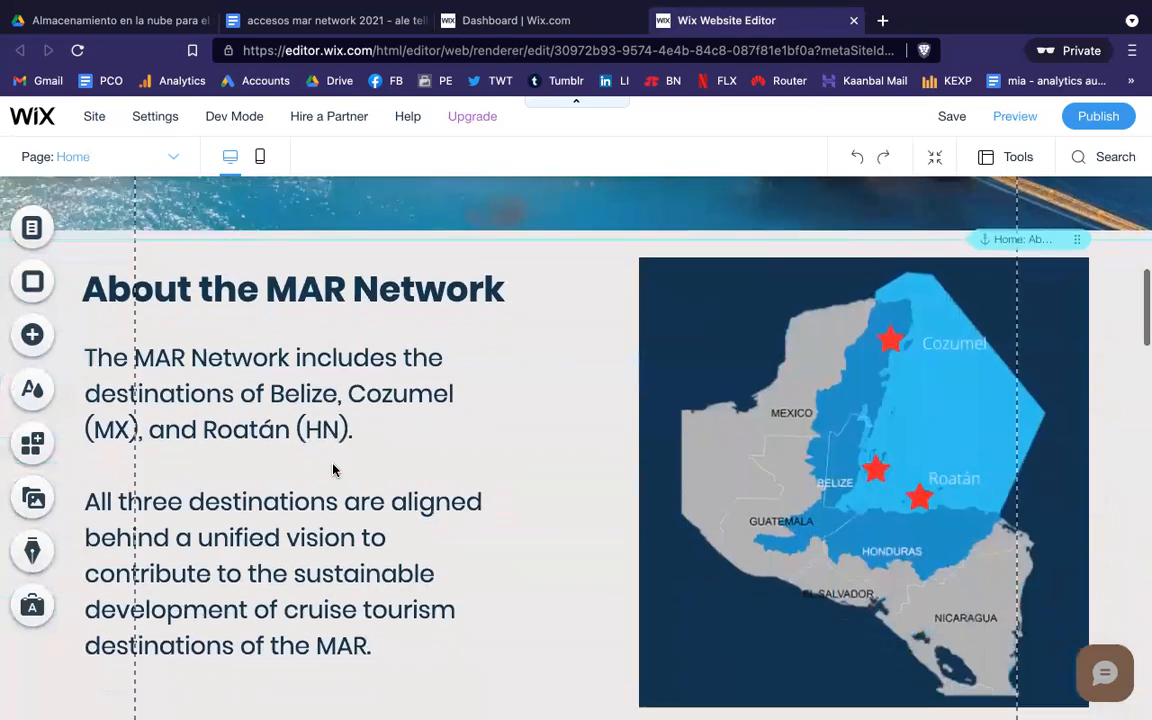
pyautogui.scroll(12, 334, 470)
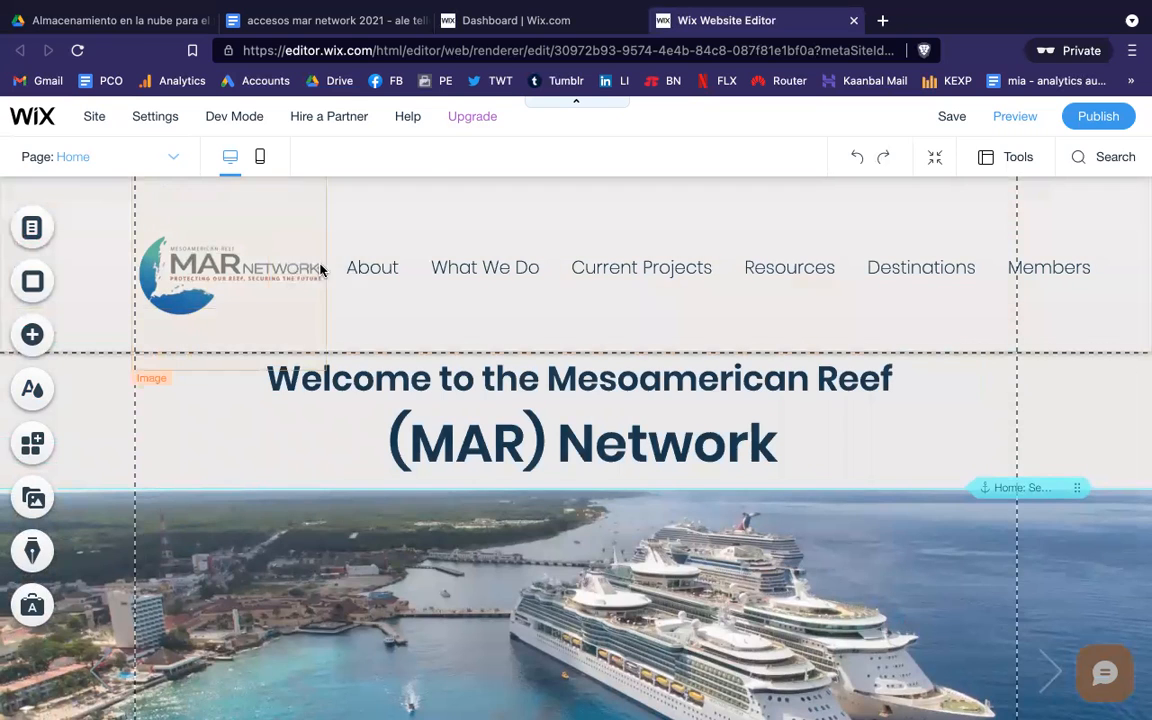
pyautogui.click(510, 430)
pyautogui.click(510, 430)
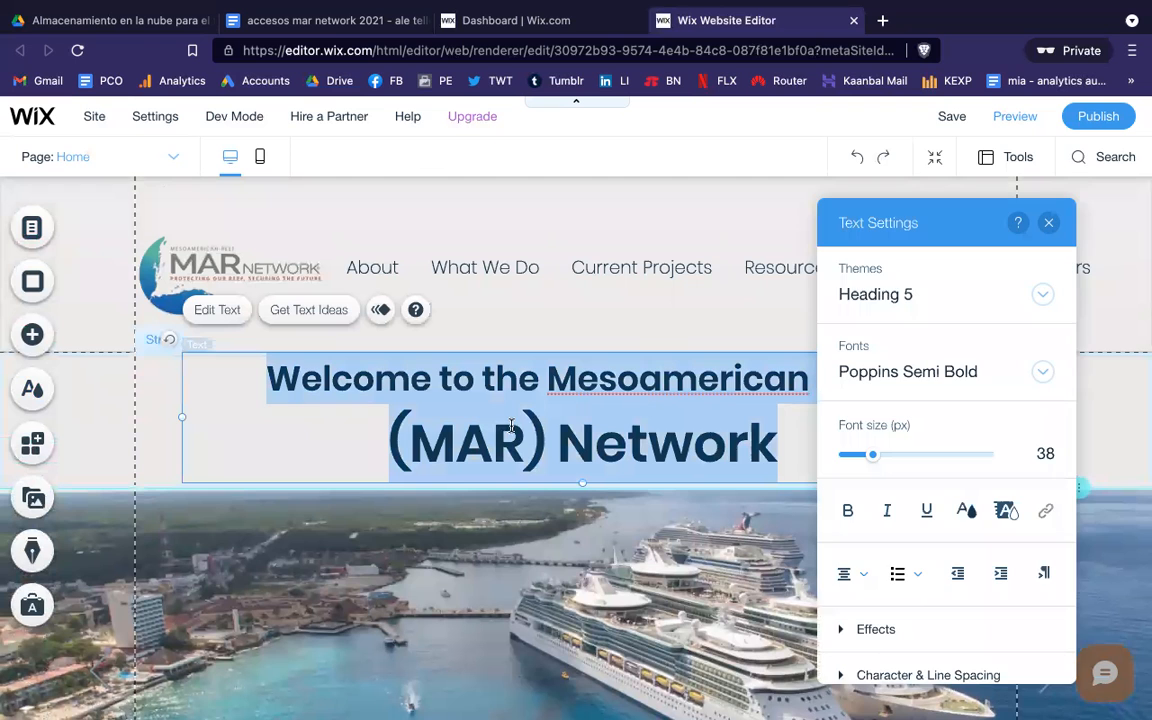
pyautogui.click(1048, 223)
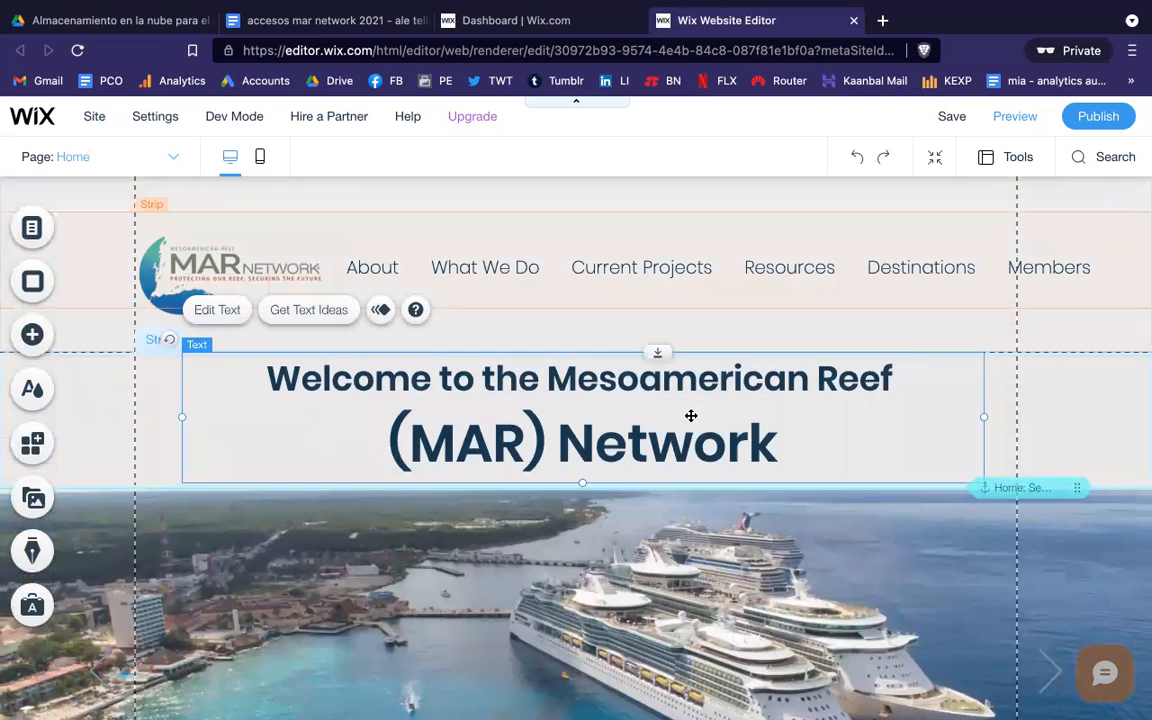
pyautogui.scroll(-1, 690, 418)
pyautogui.scroll(-1, 690, 418)
pyautogui.click(446, 479)
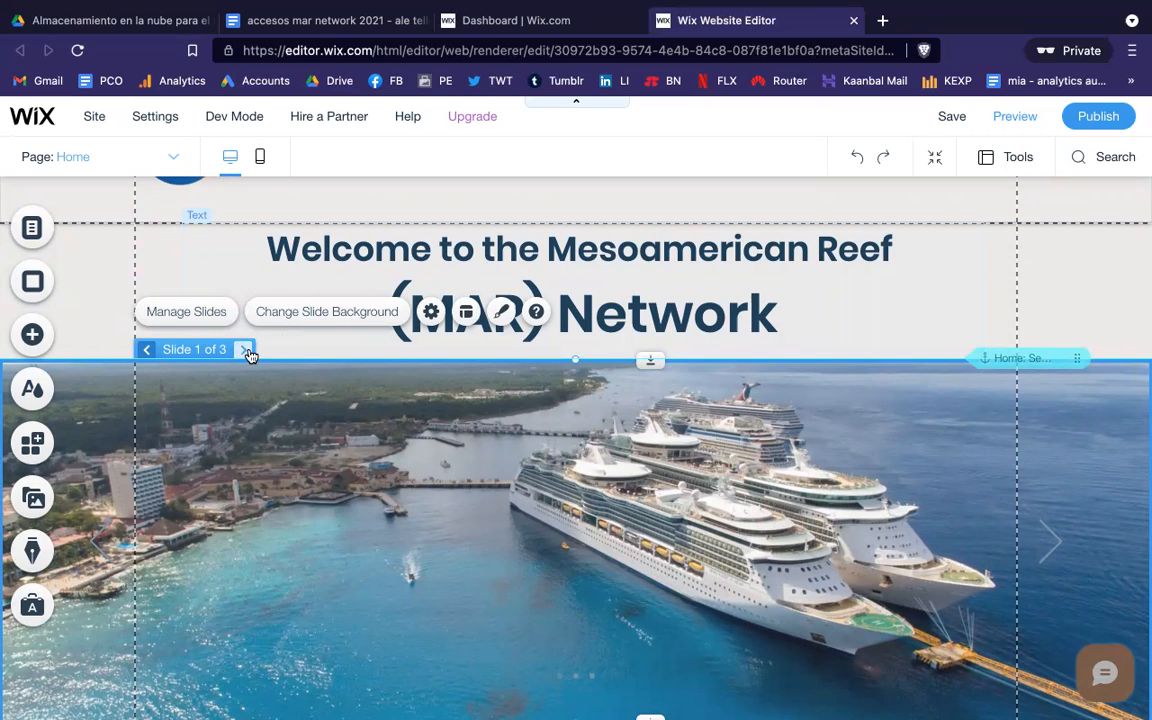
pyautogui.click(319, 318)
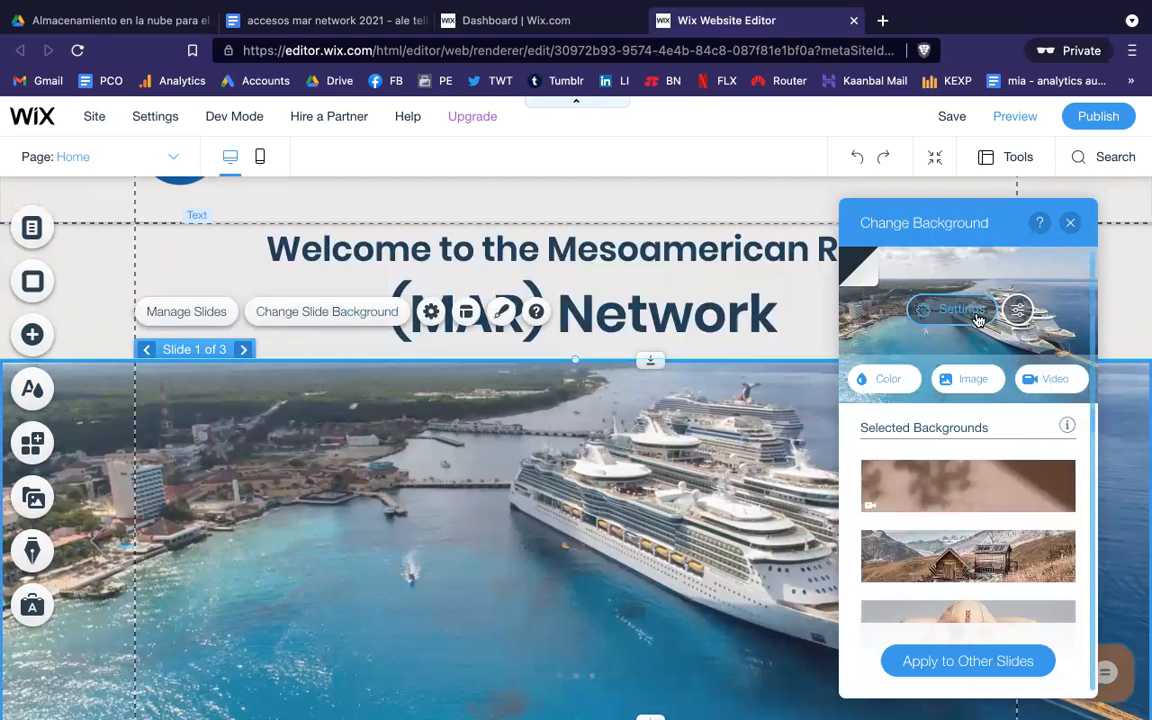
pyautogui.click(958, 385)
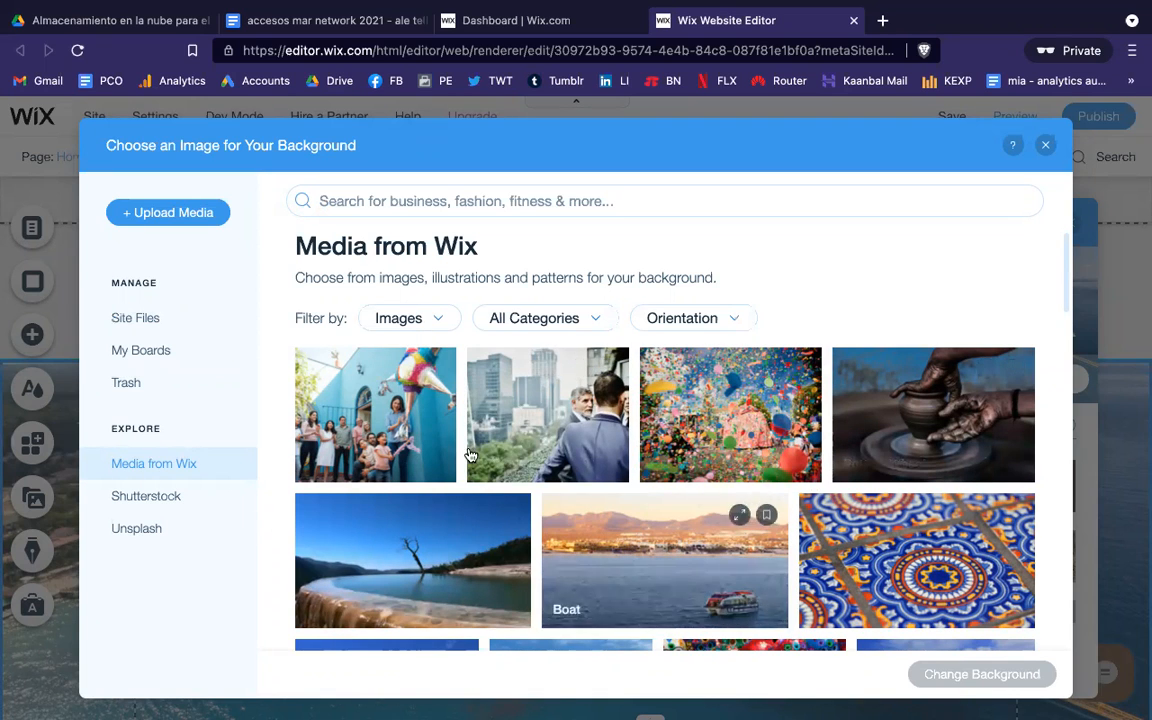
pyautogui.click(137, 318)
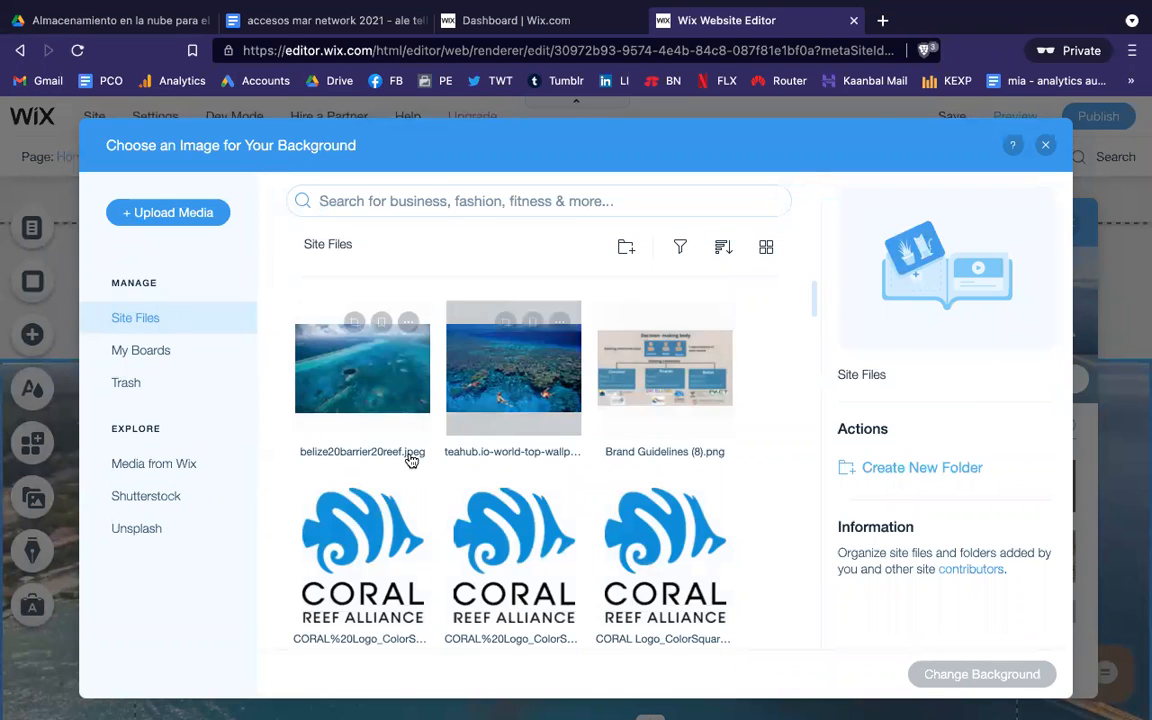
pyautogui.click(1046, 148)
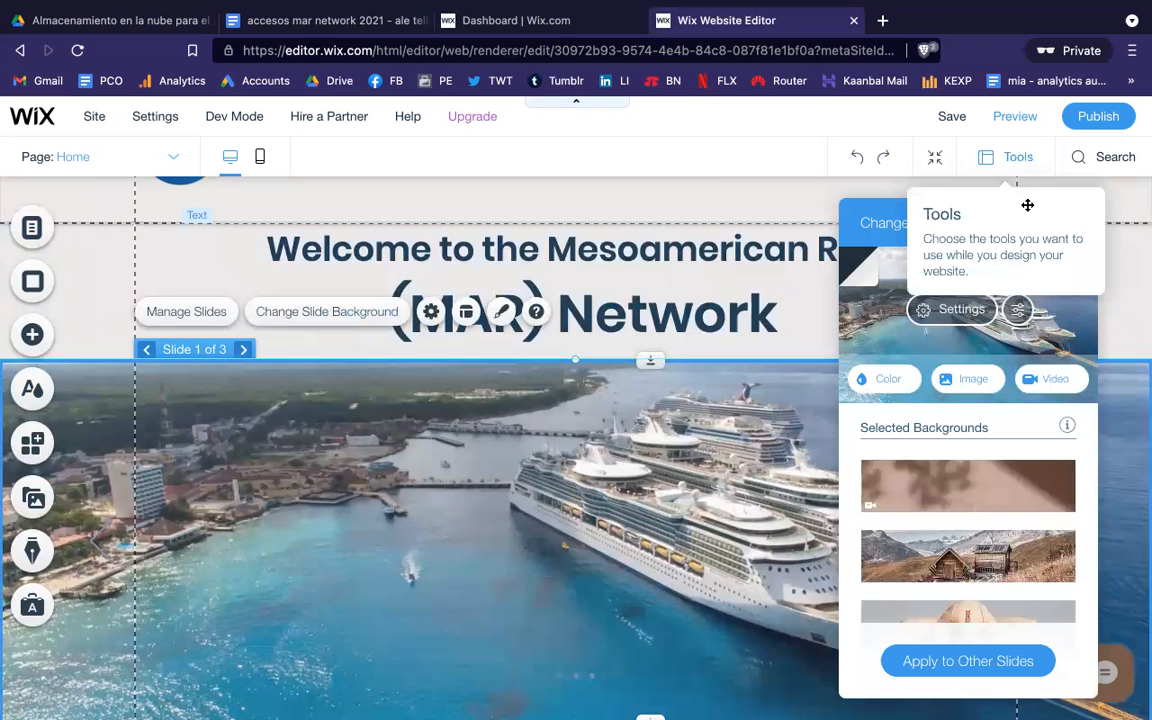
pyautogui.click(1073, 222)
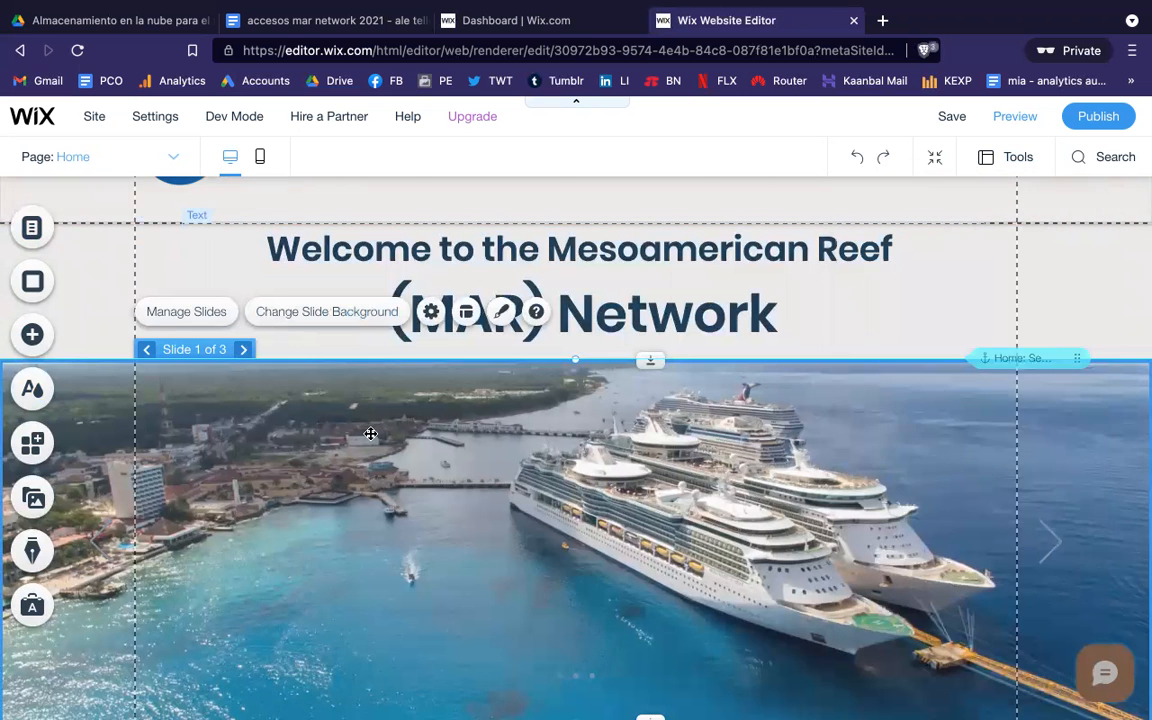
pyautogui.scroll(-3, 370, 437)
# Step: Check the About section title, body text and map column background options, then close them
pyautogui.scroll(-3, 370, 437)
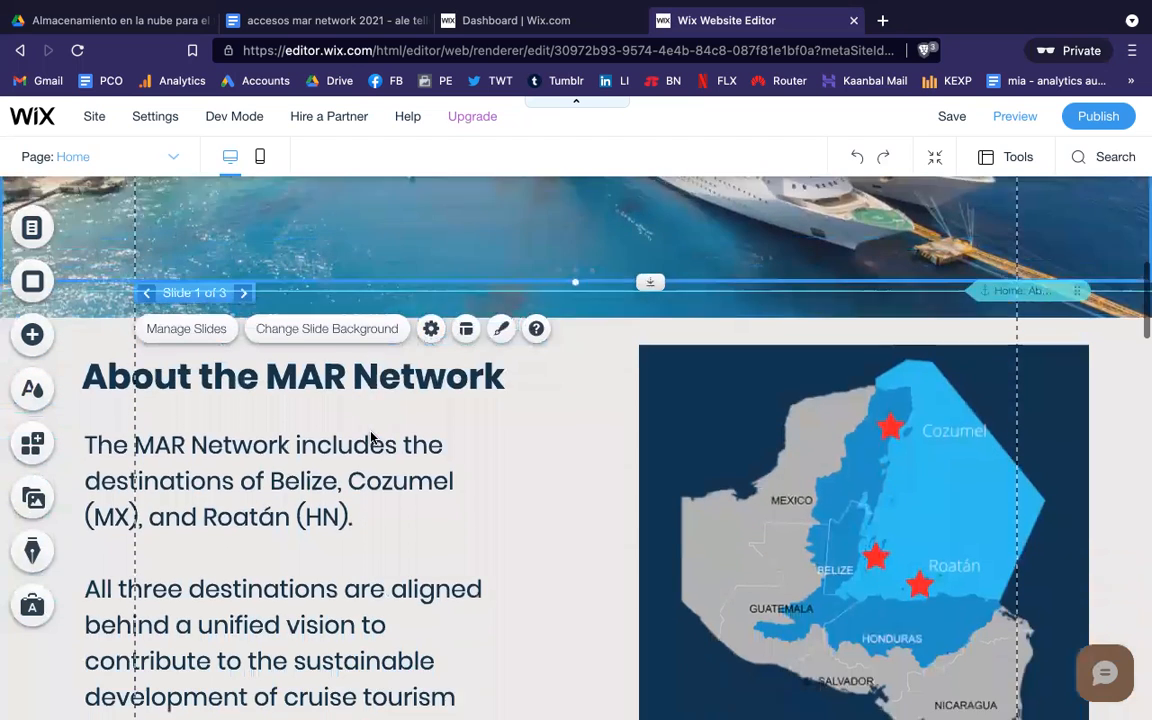
pyautogui.click(338, 443)
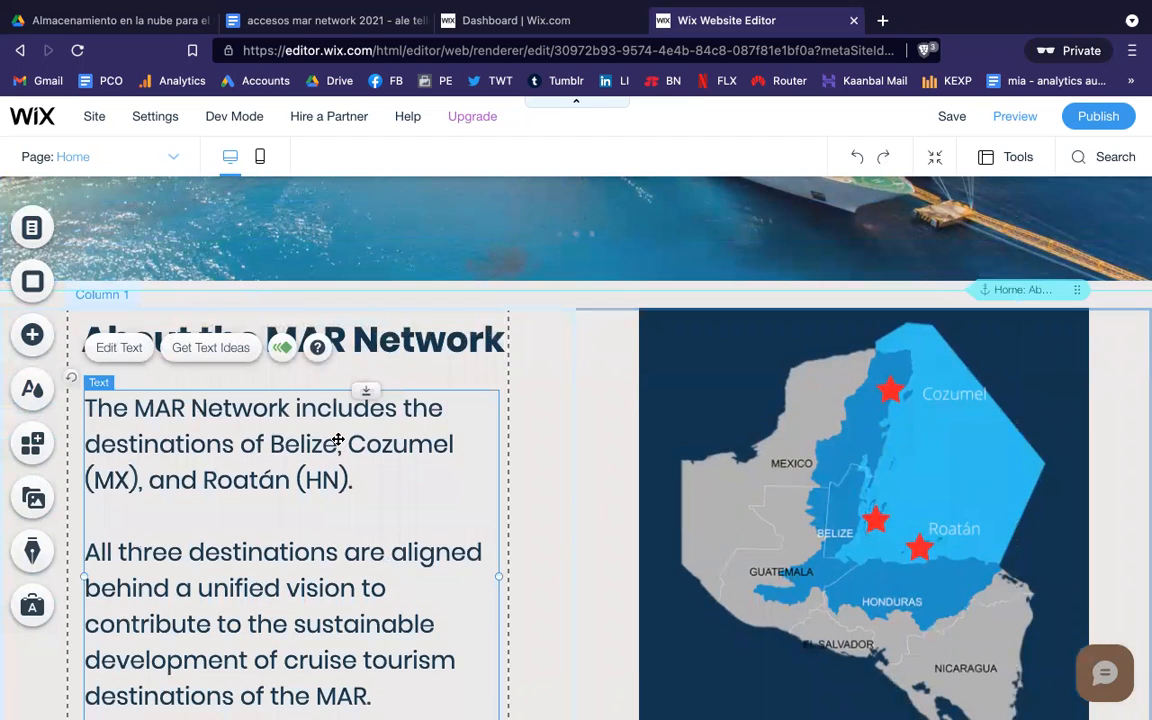
pyautogui.click(438, 339)
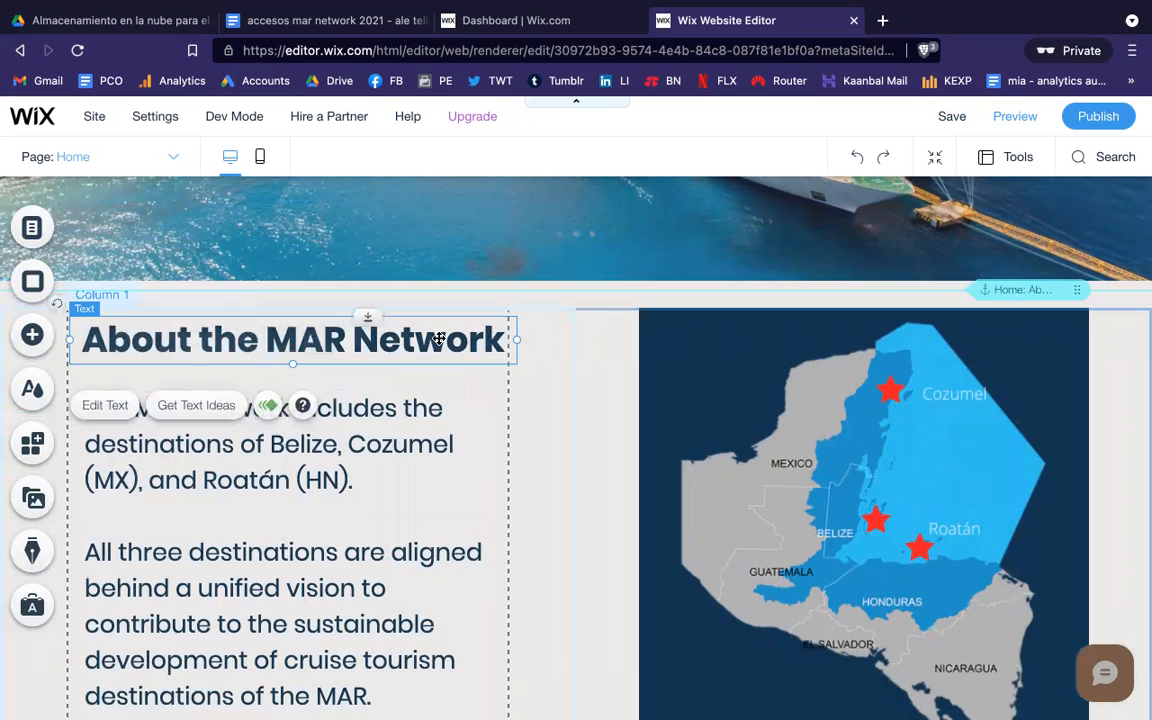
pyautogui.click(380, 450)
pyautogui.click(722, 392)
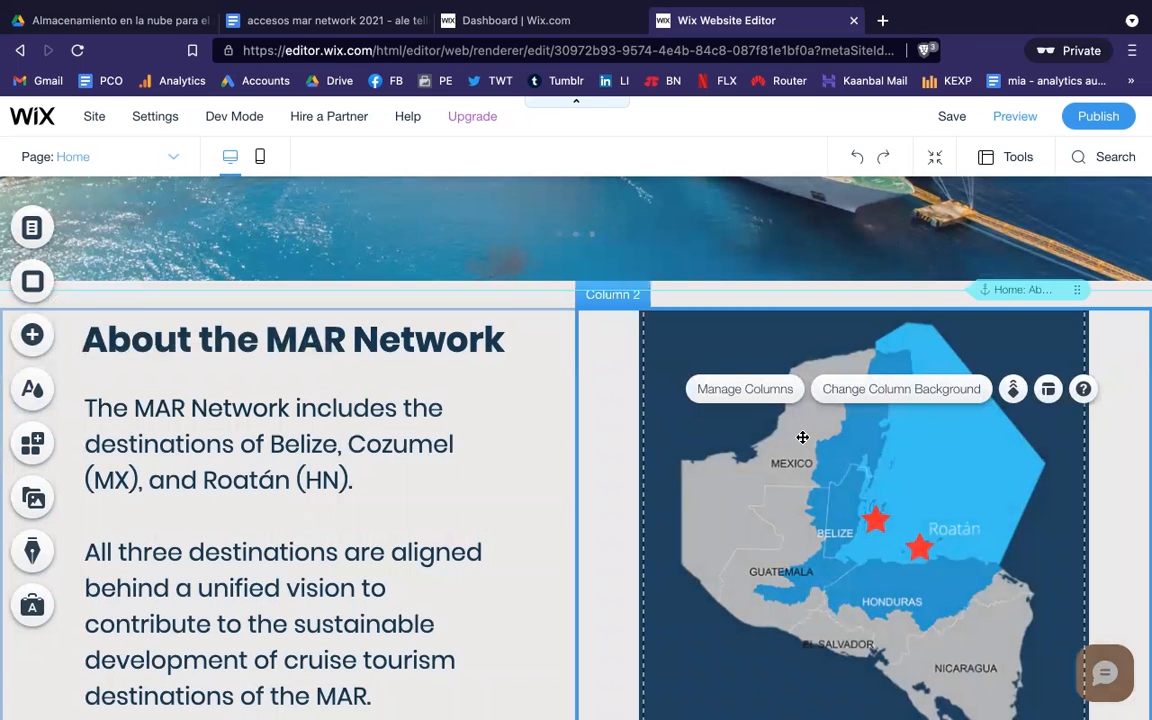
pyautogui.click(876, 392)
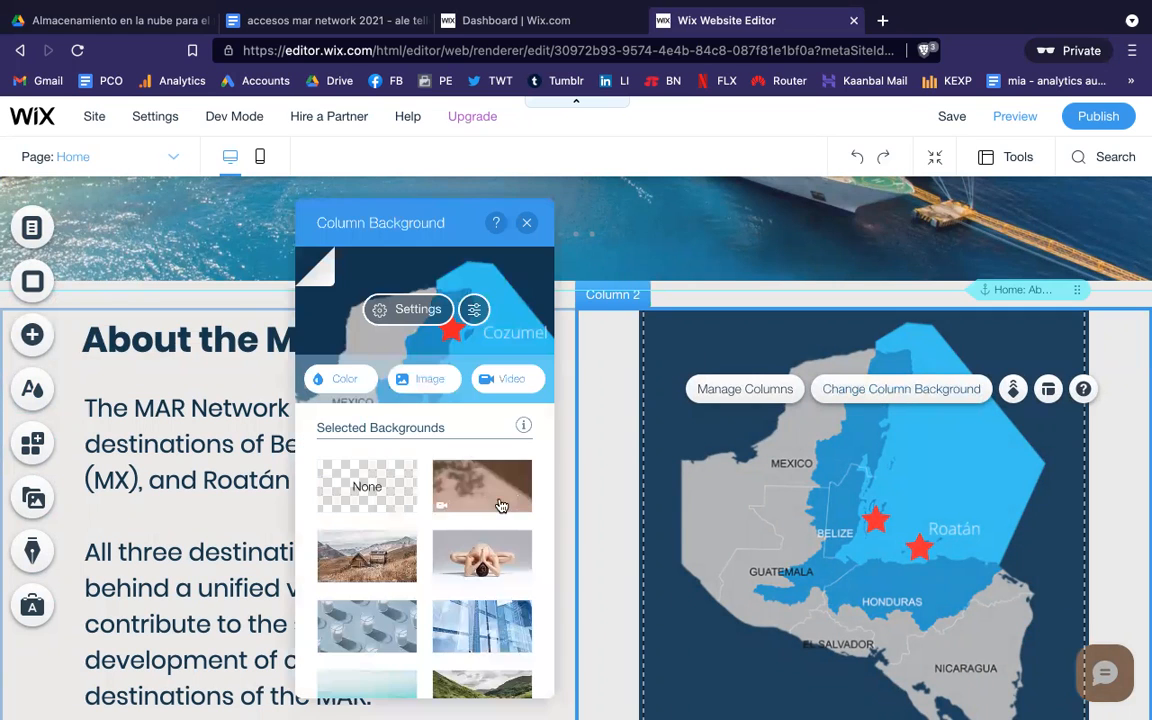
pyautogui.click(525, 226)
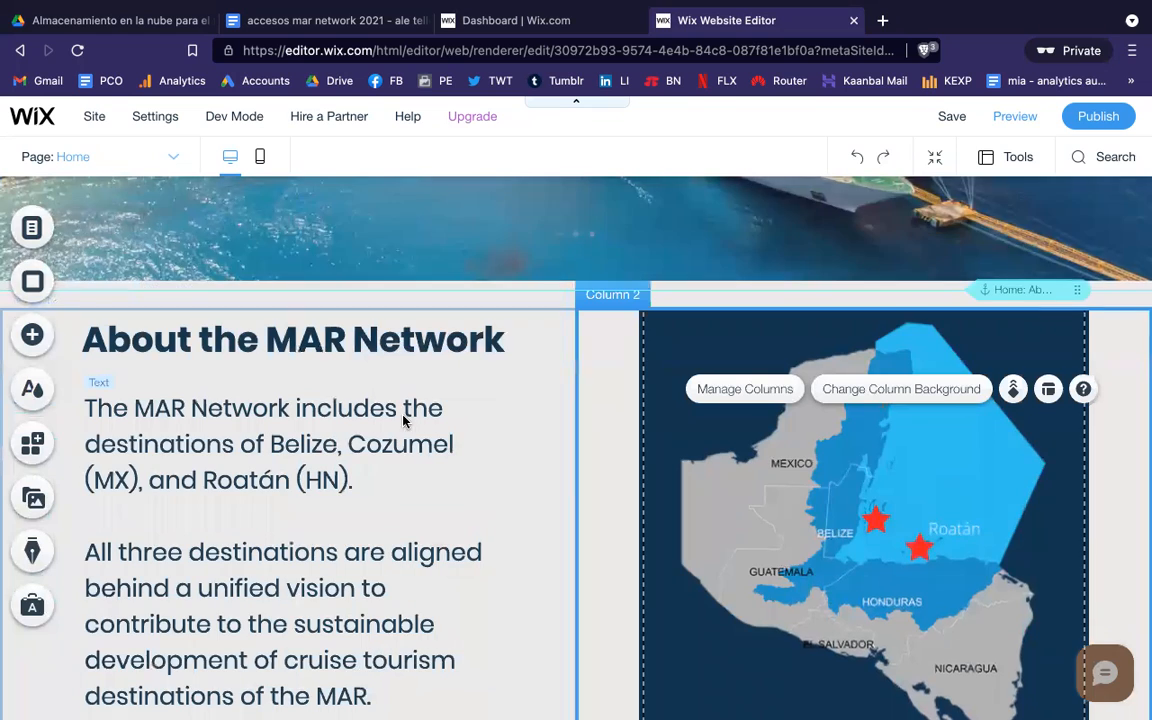
# Step: Scroll past the collaboration platform text and project icons down to the underwater photo gallery
pyautogui.scroll(-4, 404, 418)
pyautogui.scroll(-2, 404, 420)
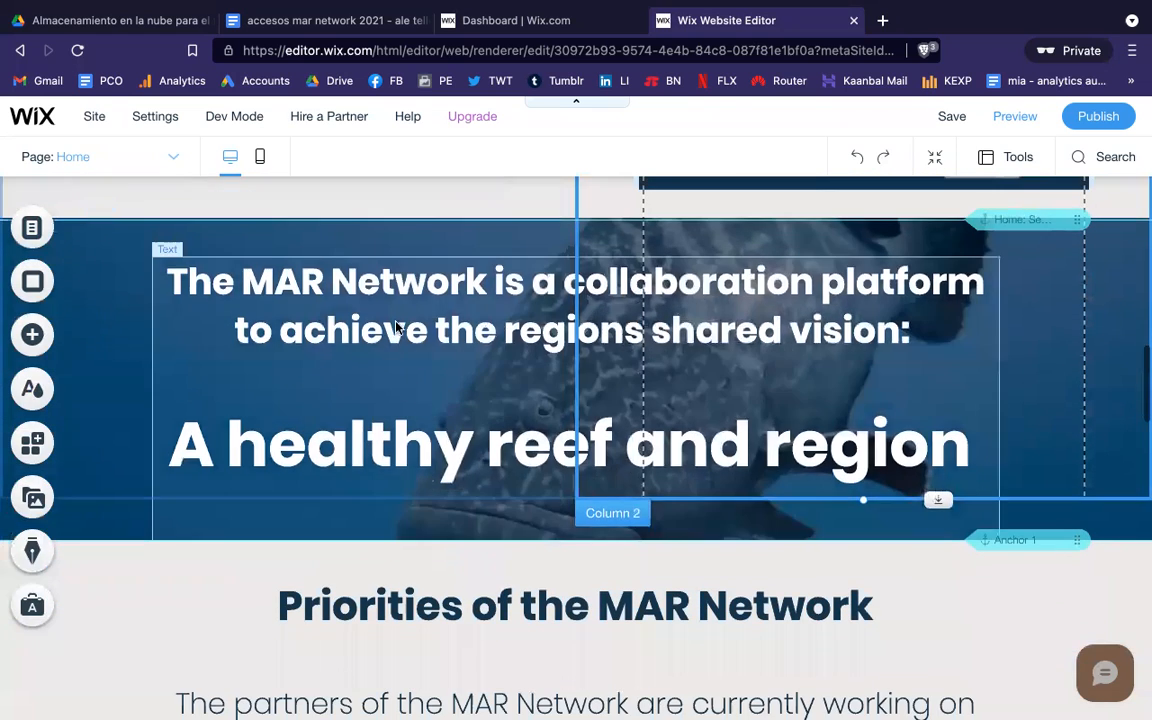
pyautogui.click(396, 322)
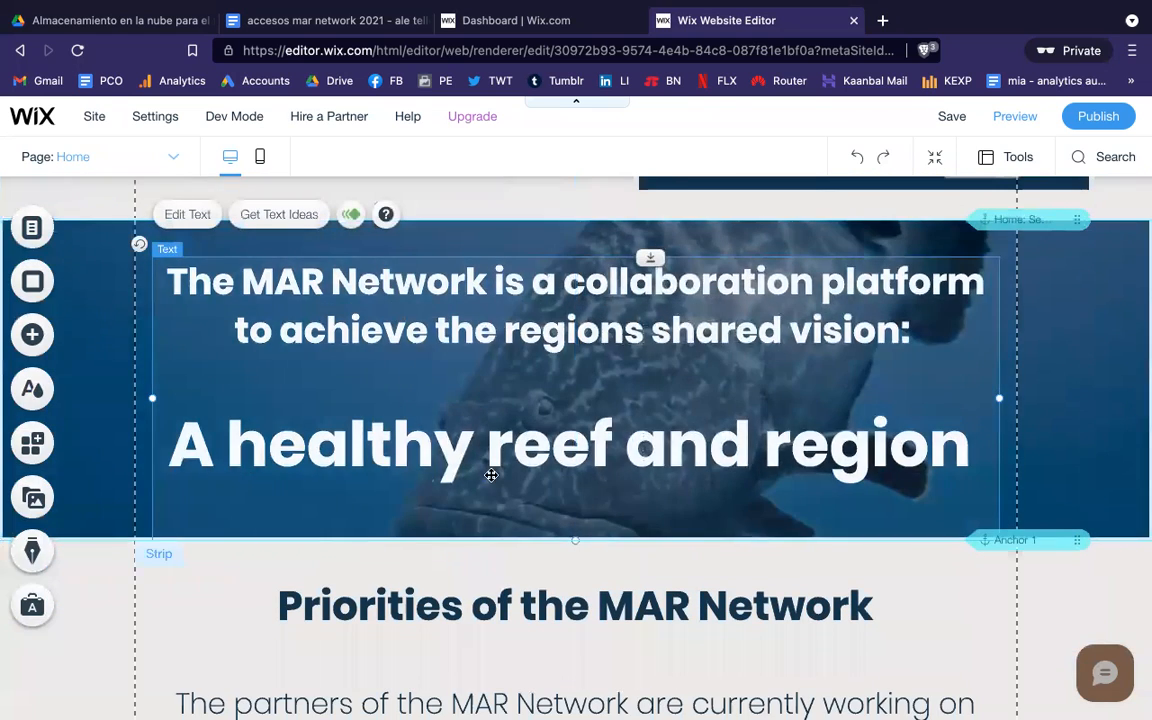
pyautogui.scroll(-6, 413, 538)
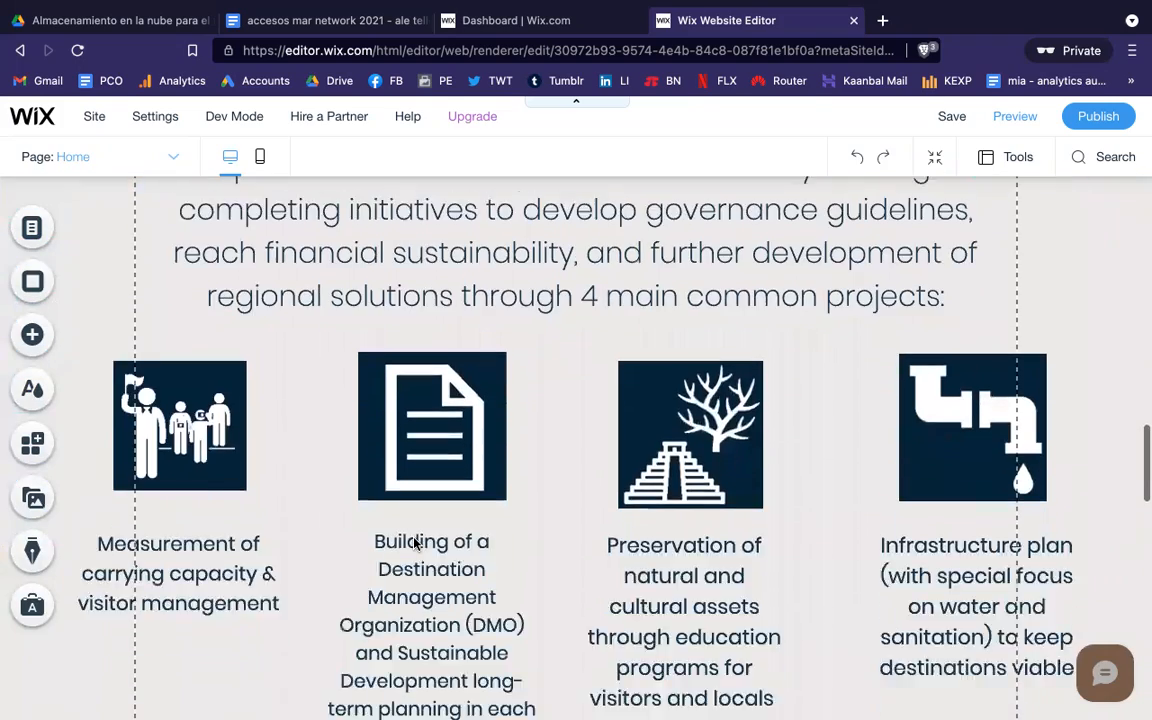
pyautogui.scroll(-7, 415, 541)
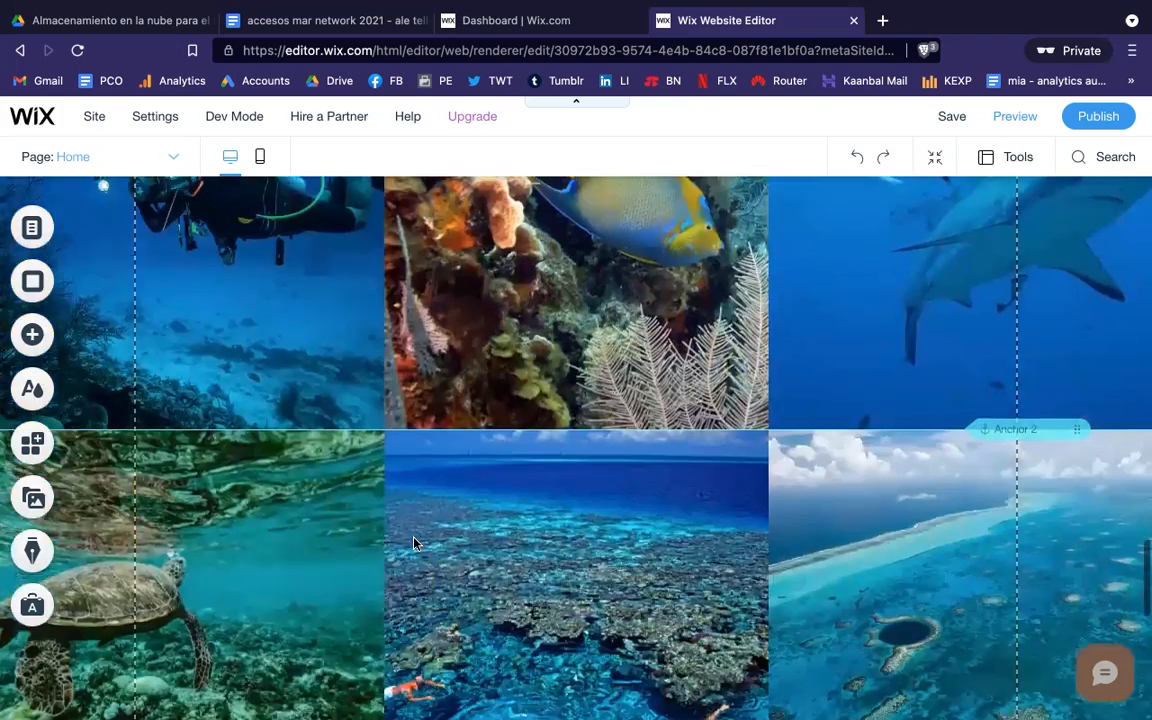
pyautogui.scroll(1, 415, 541)
pyautogui.scroll(2, 415, 541)
pyautogui.click(302, 489)
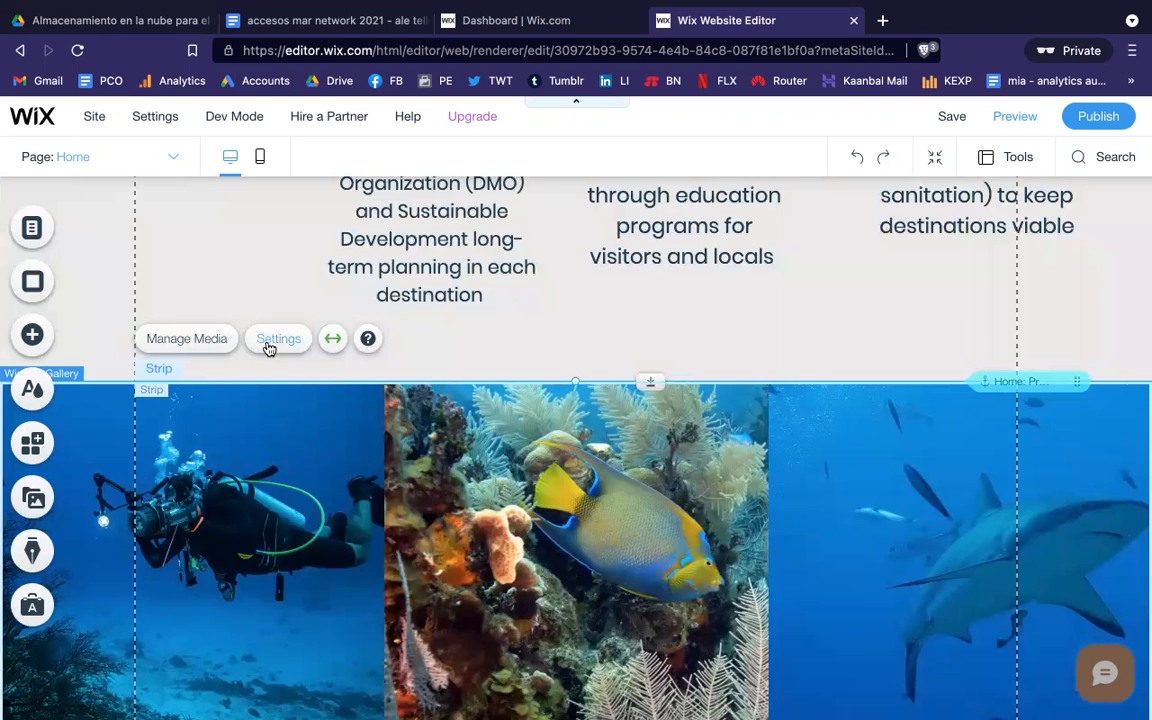
pyautogui.click(268, 343)
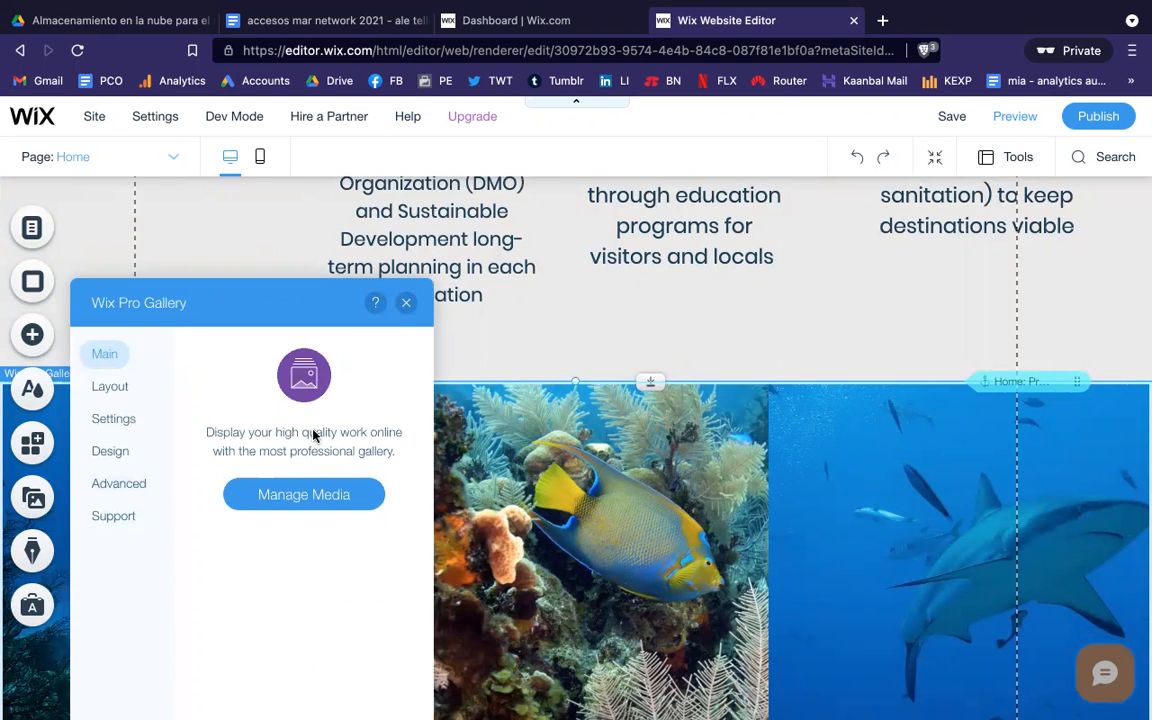
pyautogui.click(406, 302)
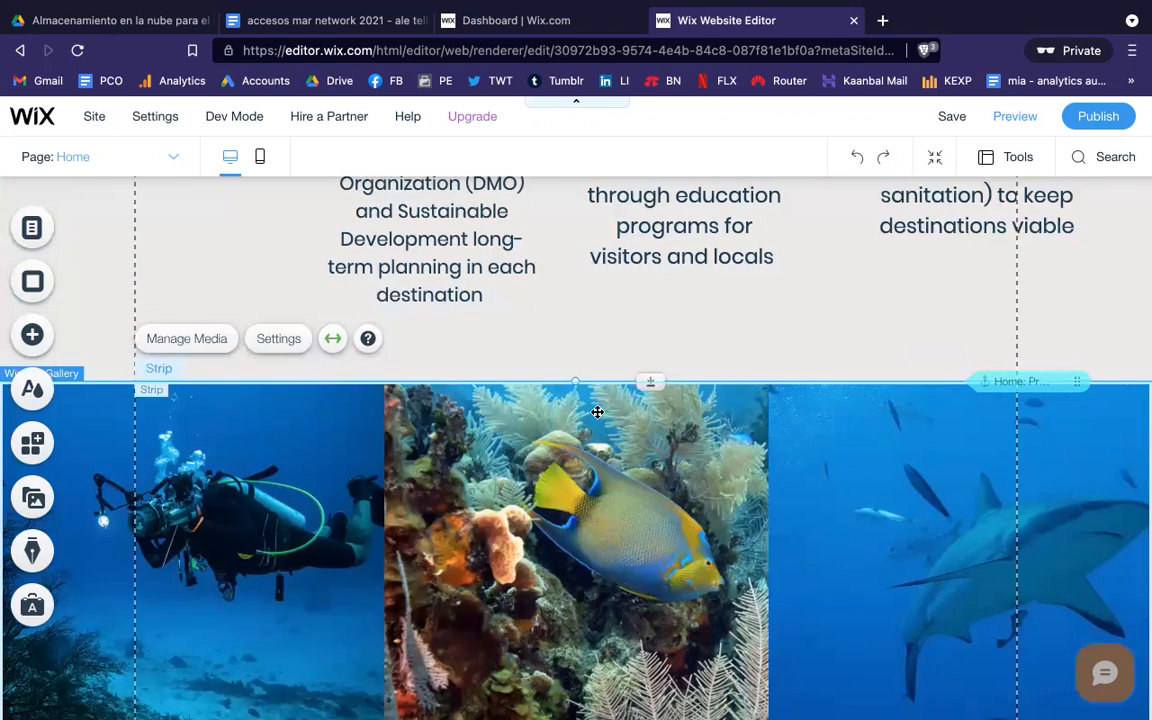
pyautogui.scroll(-8, 597, 412)
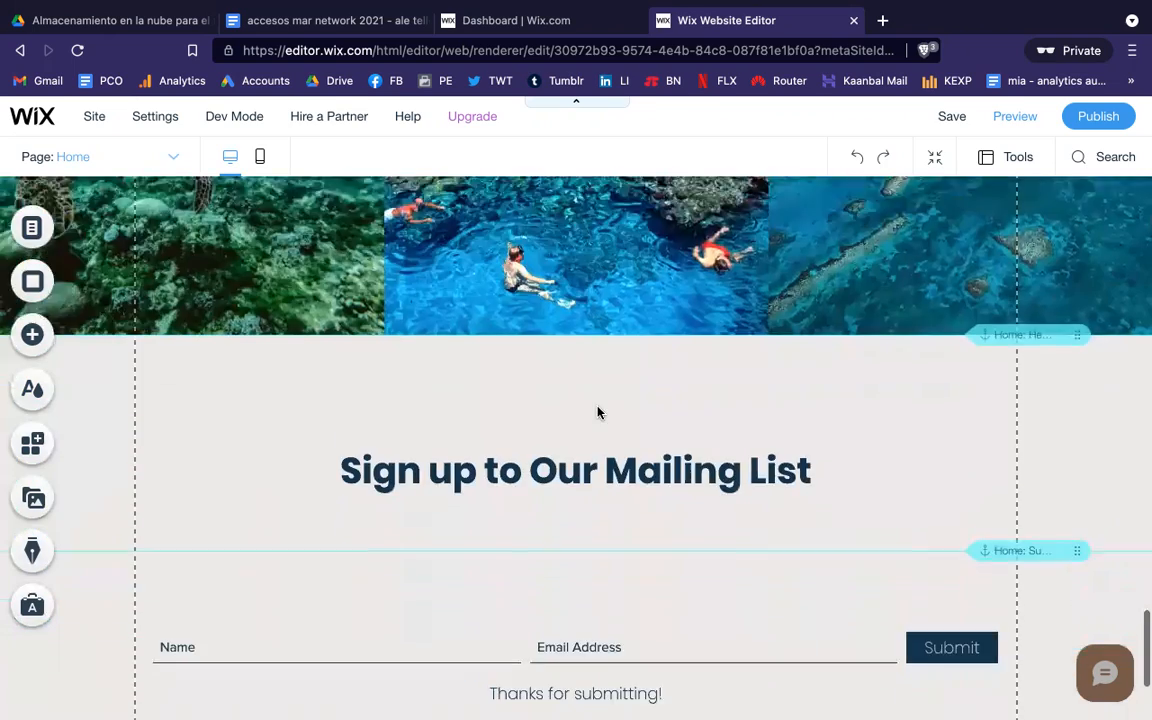
pyautogui.scroll(-3, 597, 412)
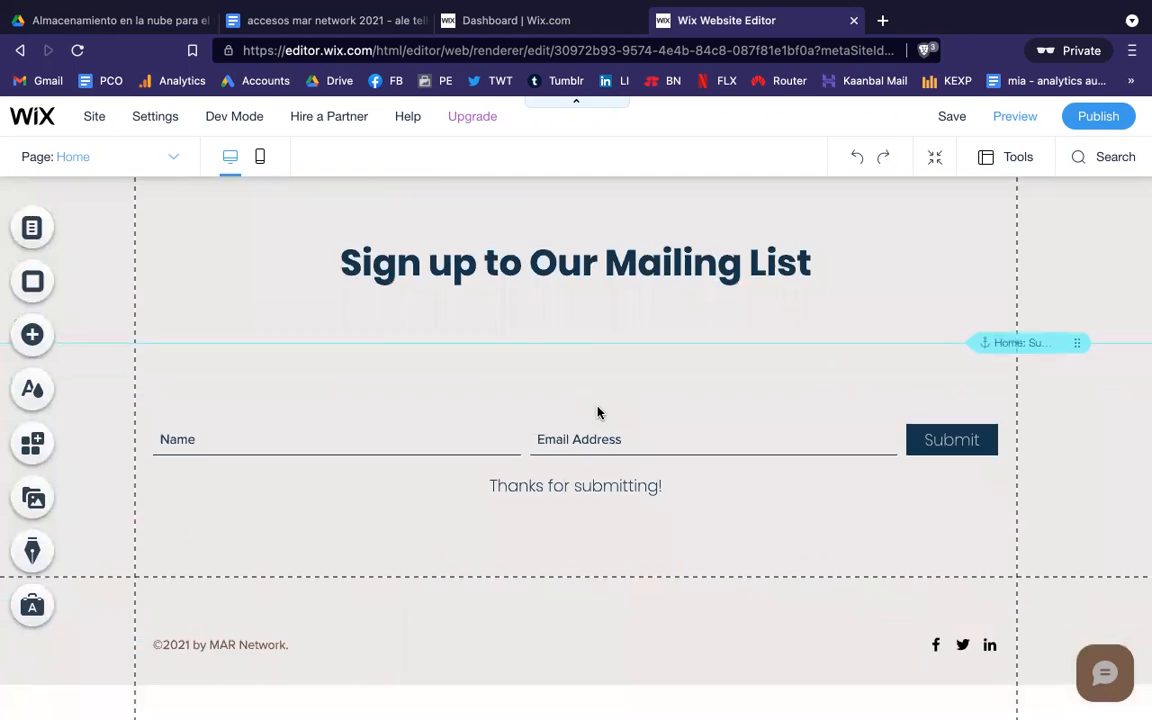
pyautogui.scroll(12, 597, 412)
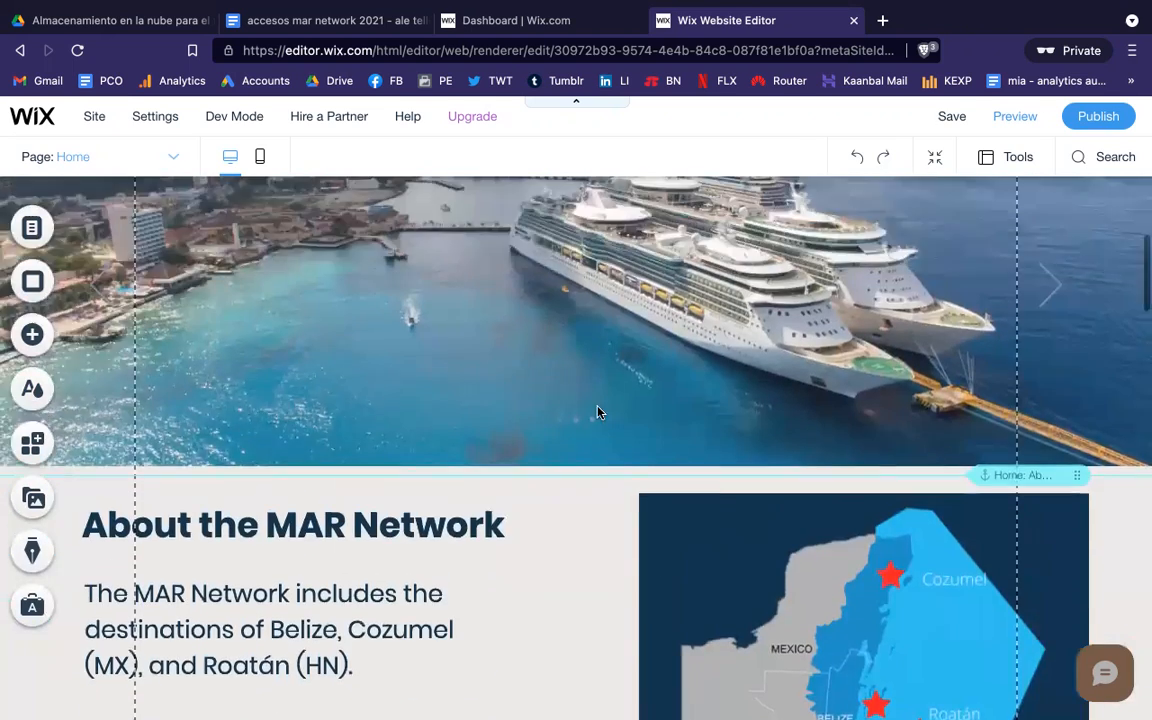
pyautogui.scroll(4, 597, 412)
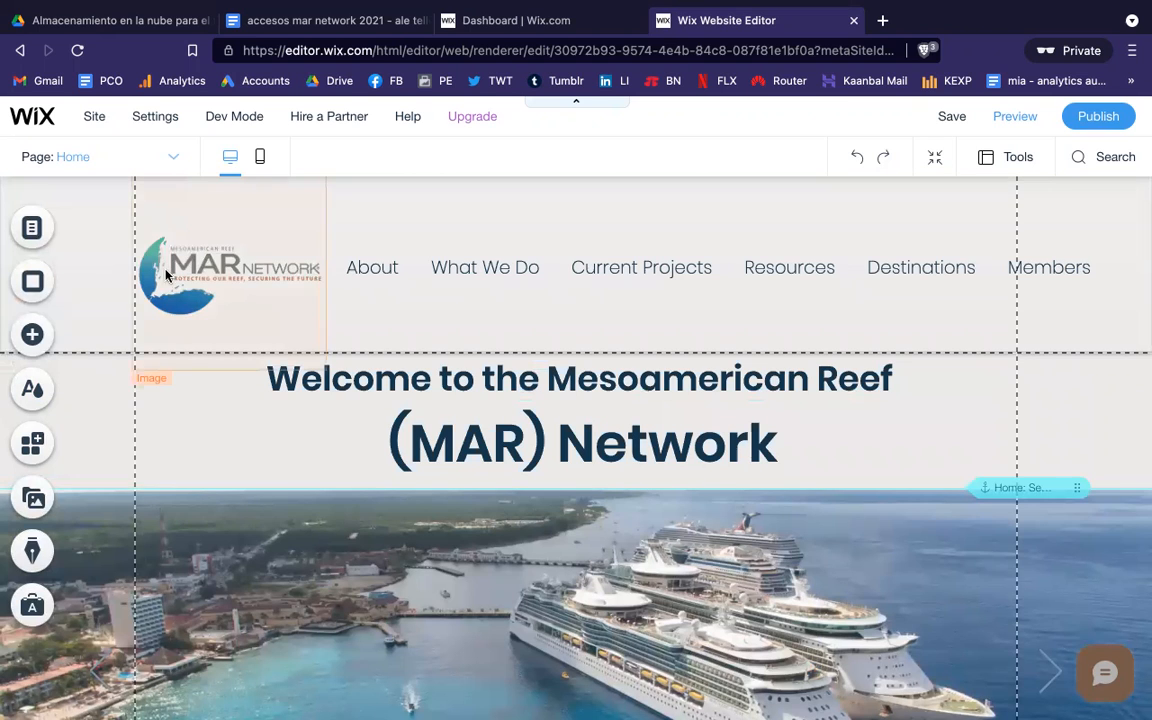
# Step: Load the About page from the Site Menu pages list
pyautogui.click(33, 229)
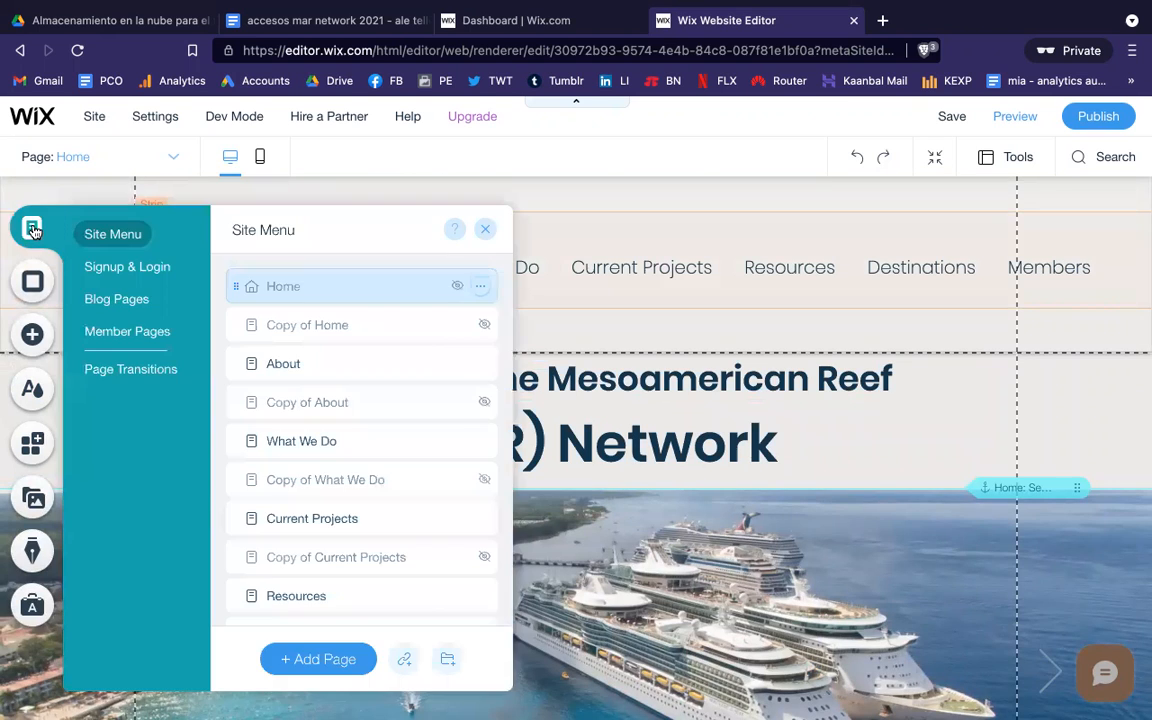
pyautogui.click(282, 365)
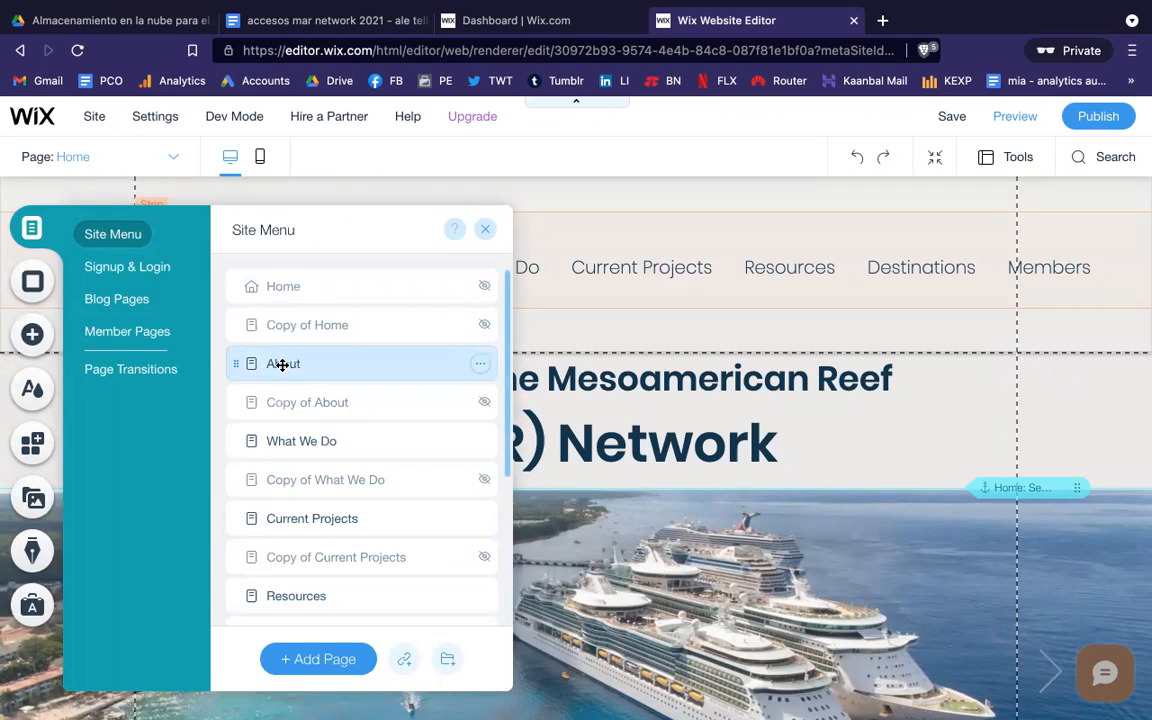
pyautogui.click(282, 364)
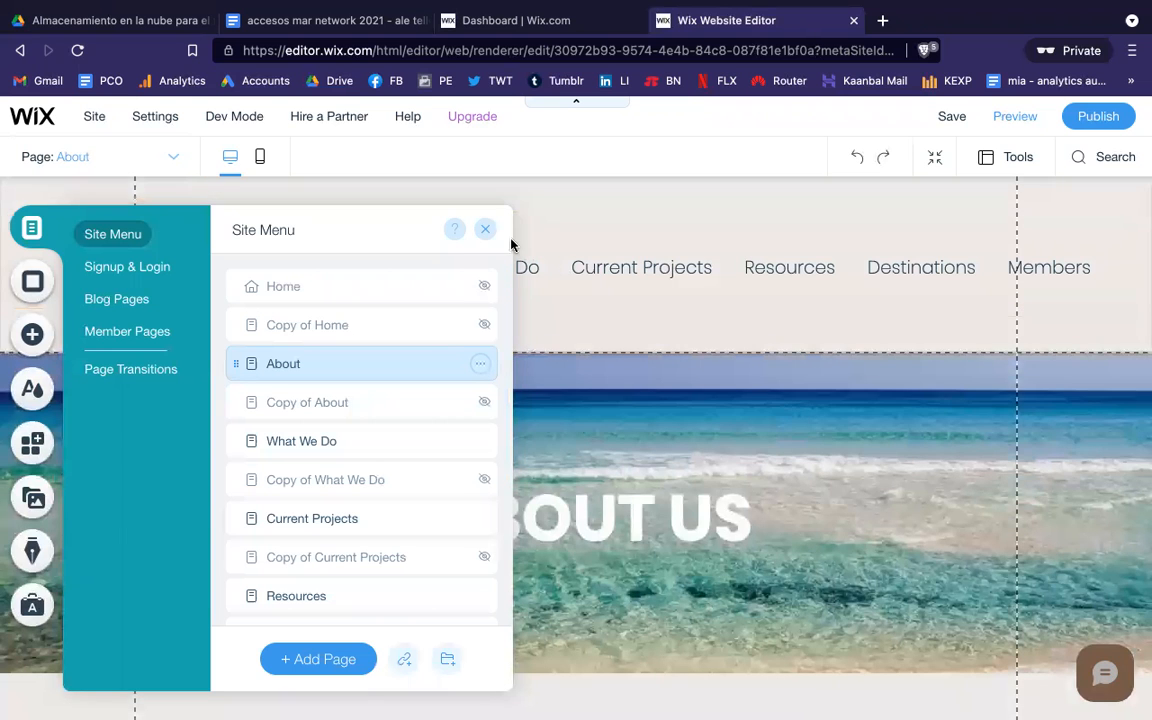
# Step: Close the pages list and select the ABOUT US banner, its heading and the 2017 project text
pyautogui.click(487, 231)
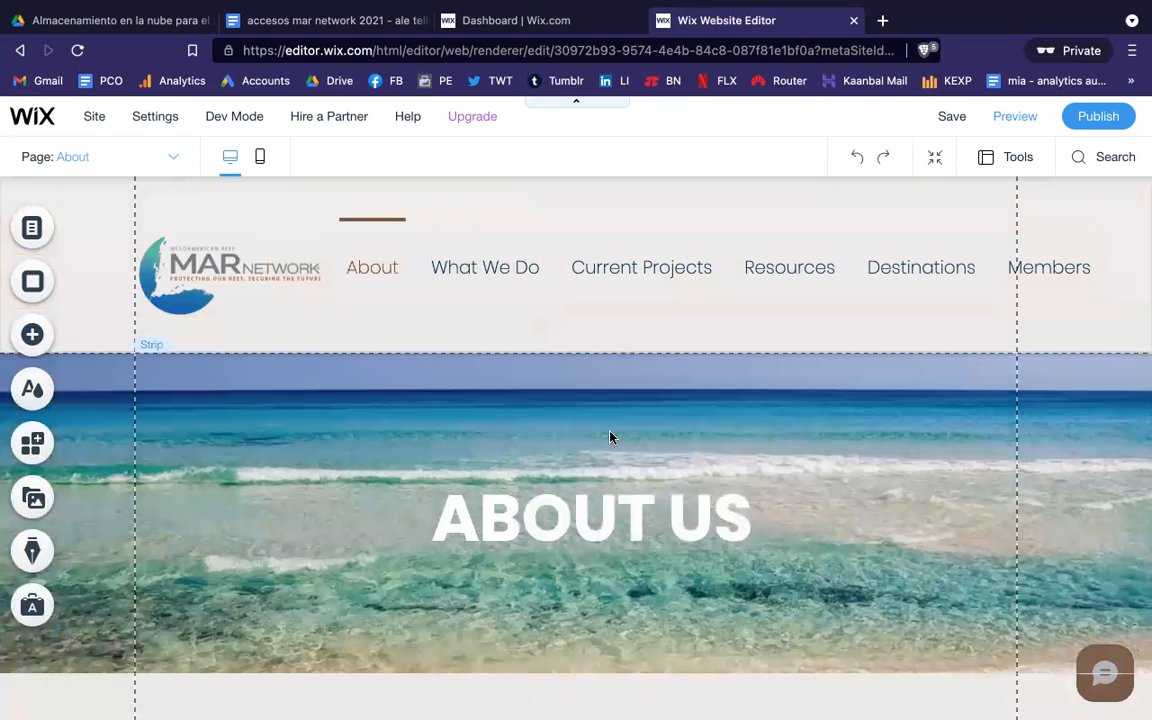
pyautogui.scroll(-5, 610, 437)
pyautogui.scroll(3, 610, 437)
pyautogui.click(599, 440)
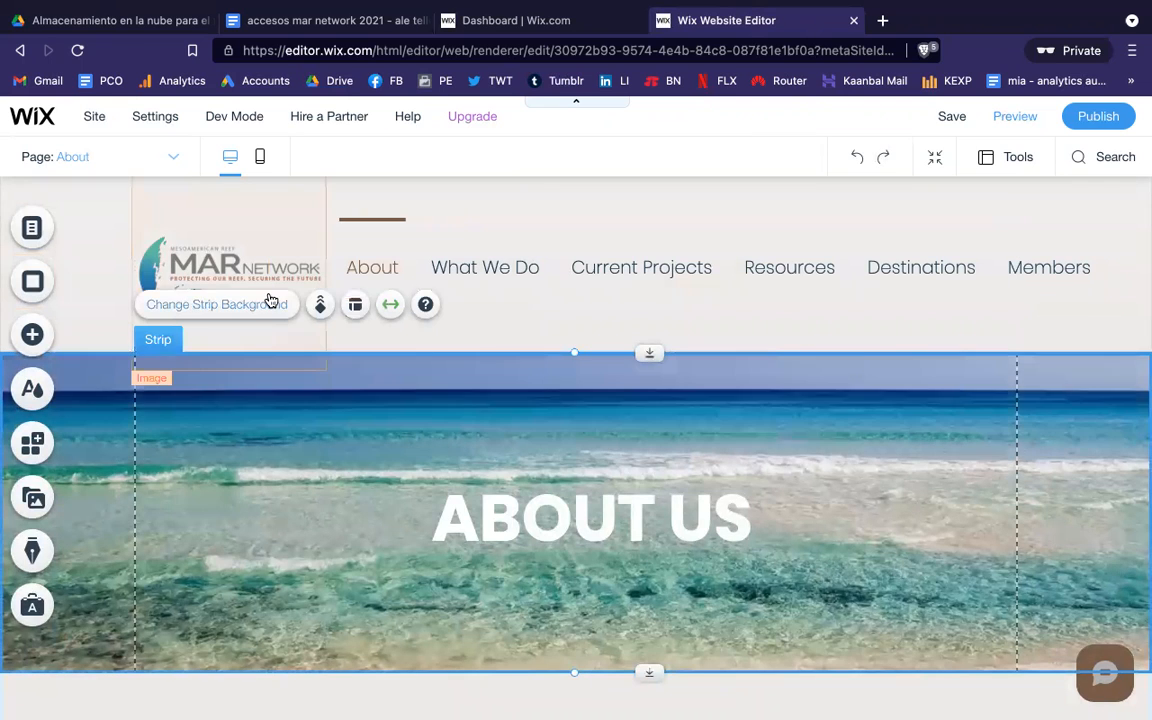
pyautogui.click(581, 522)
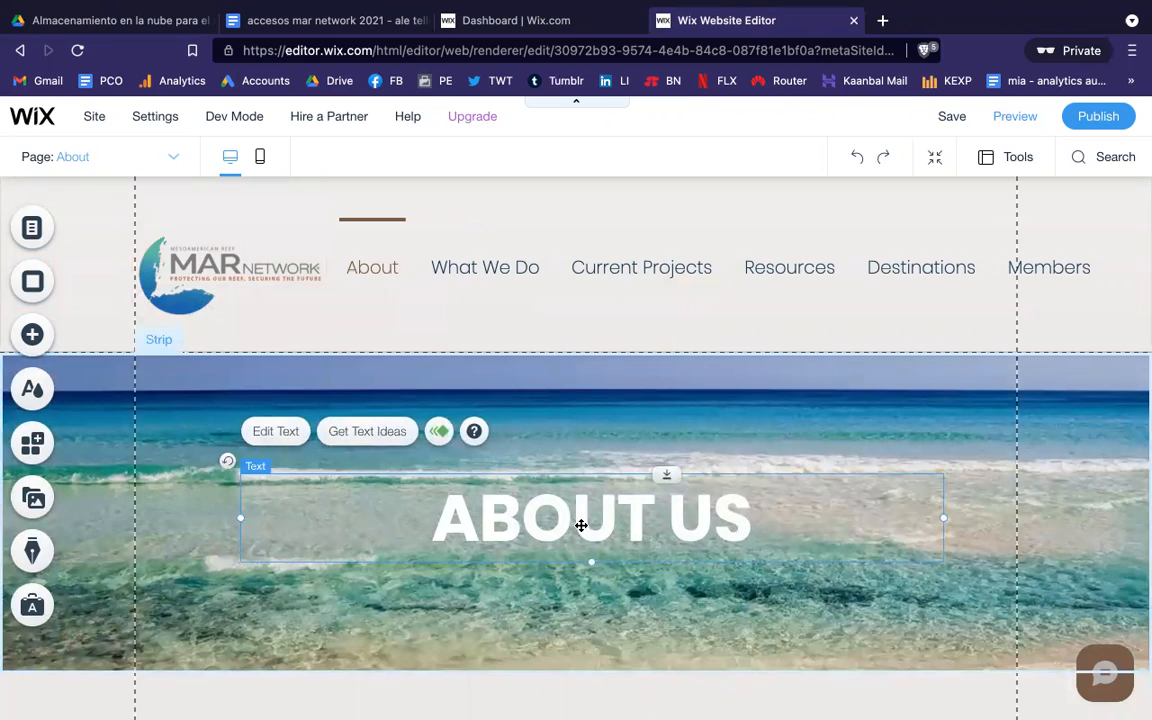
pyautogui.scroll(-5, 582, 528)
pyautogui.click(546, 382)
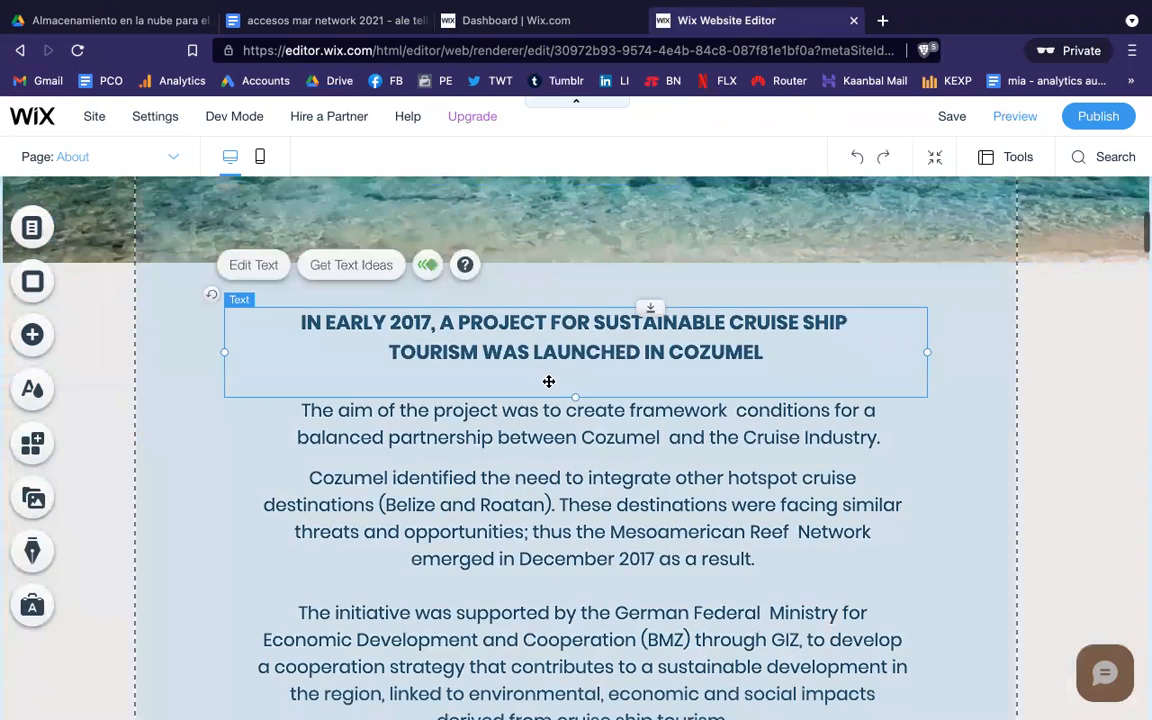
pyautogui.click(546, 443)
# Step: Scroll down the About page past THE TEAM to the contact form and back up
pyautogui.scroll(-5, 548, 509)
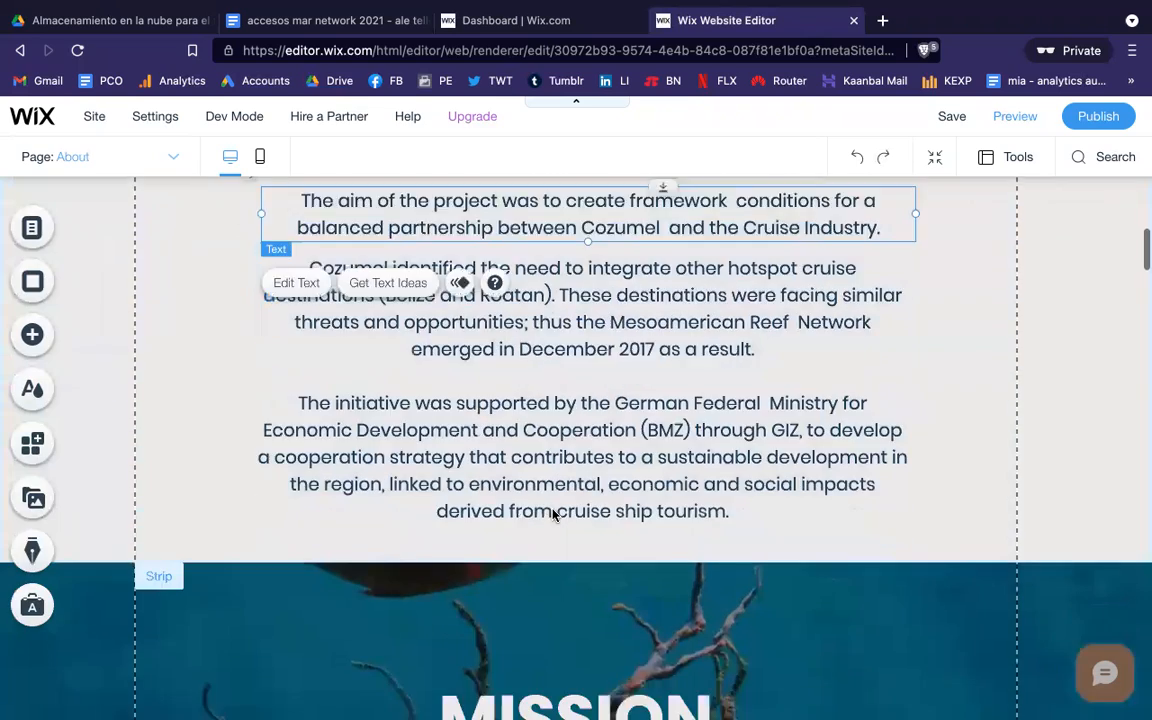
pyautogui.scroll(-6, 553, 514)
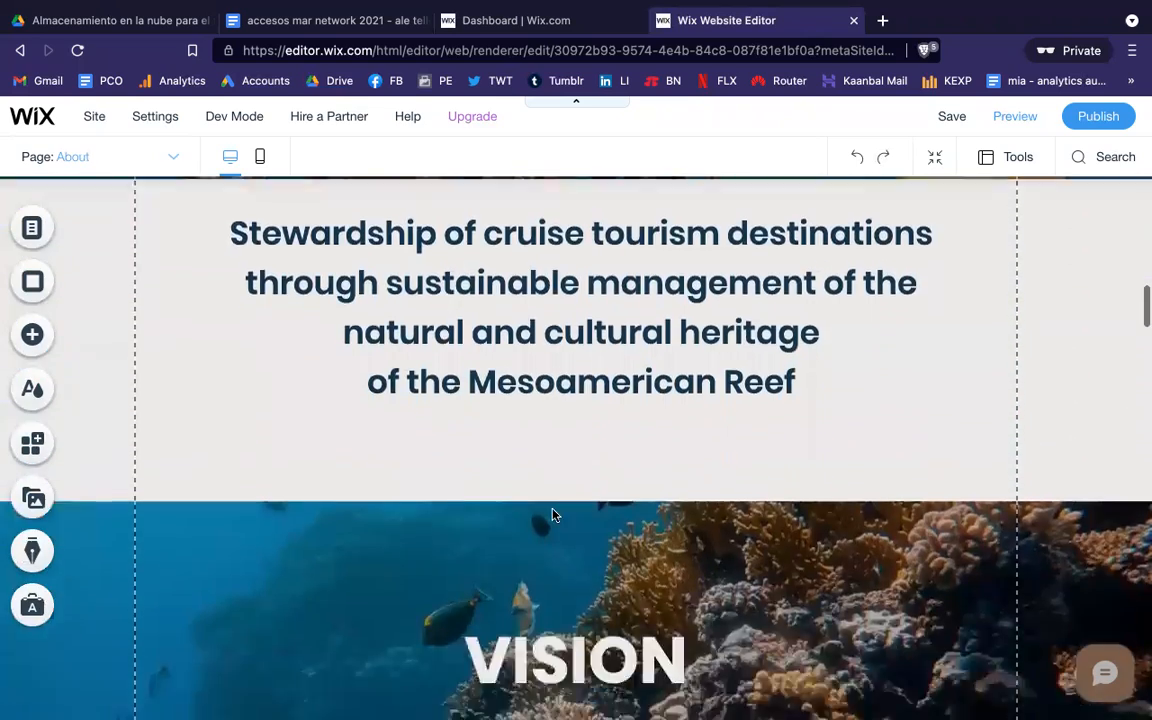
pyautogui.scroll(-6, 553, 514)
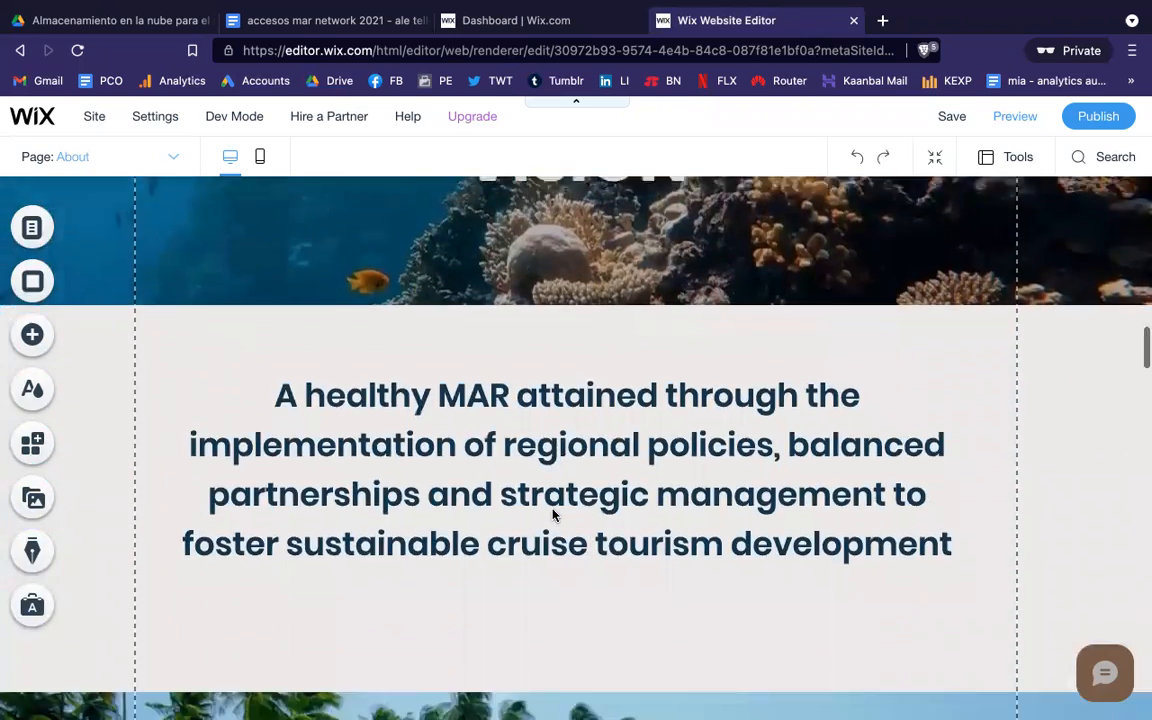
pyautogui.scroll(-5, 553, 514)
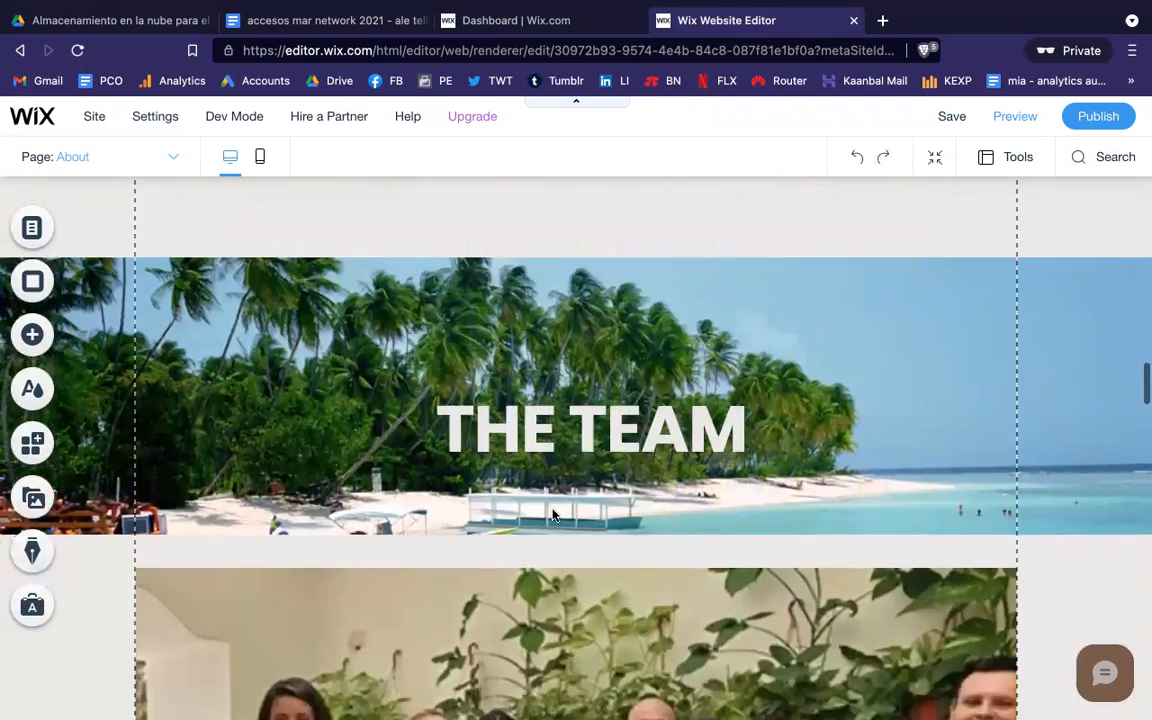
pyautogui.scroll(-7, 553, 514)
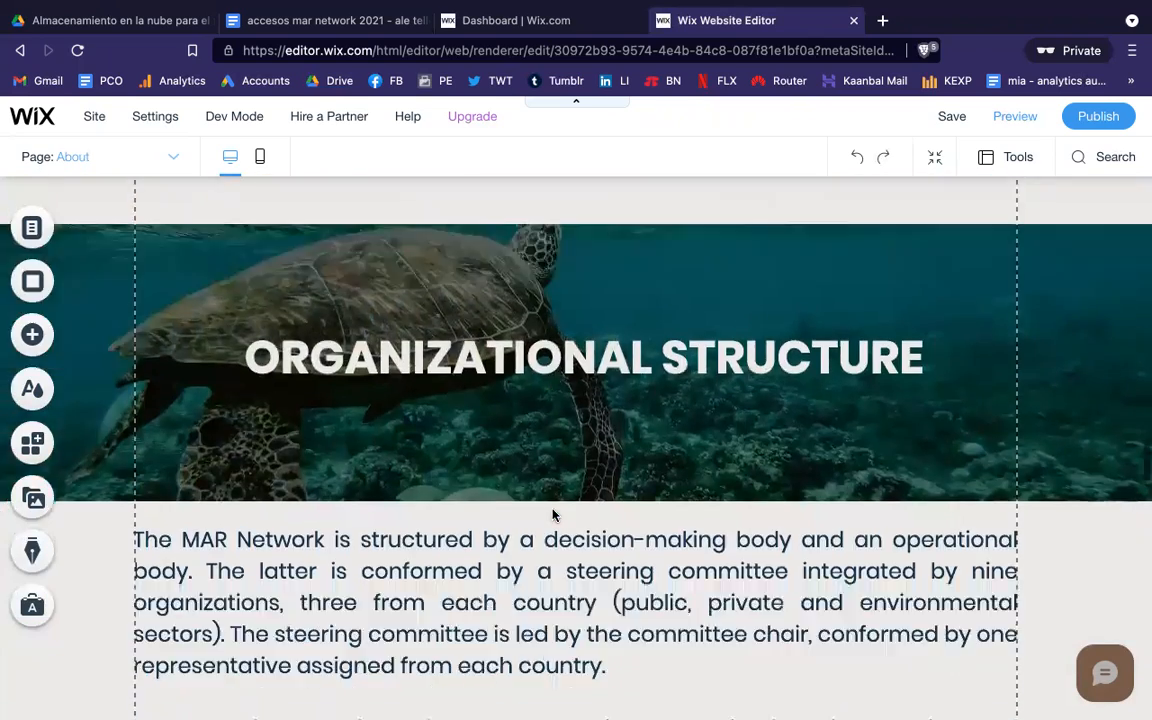
pyautogui.scroll(-12, 553, 514)
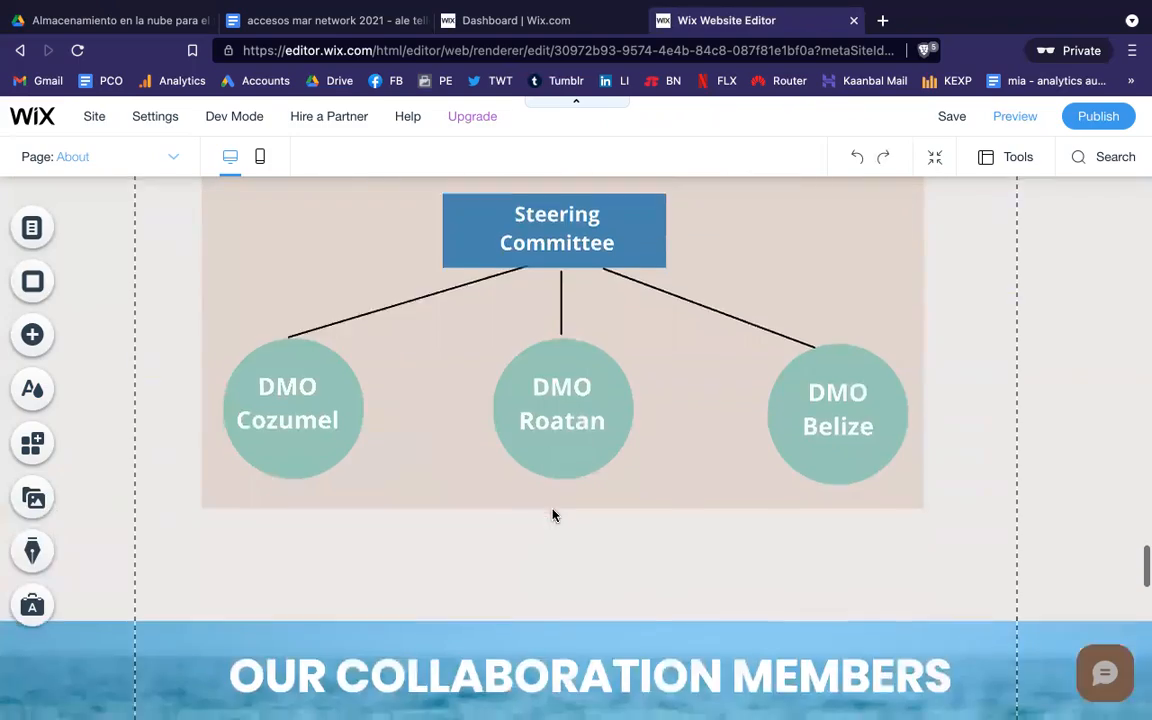
pyautogui.scroll(-12, 553, 514)
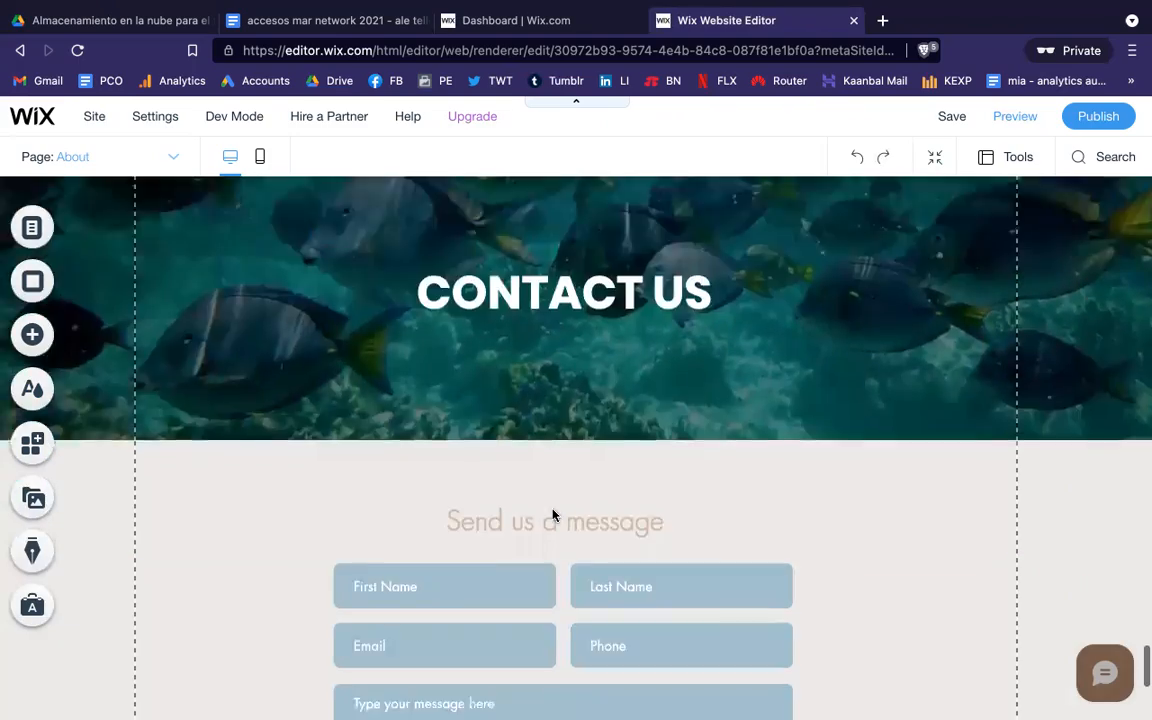
pyautogui.scroll(20, 553, 514)
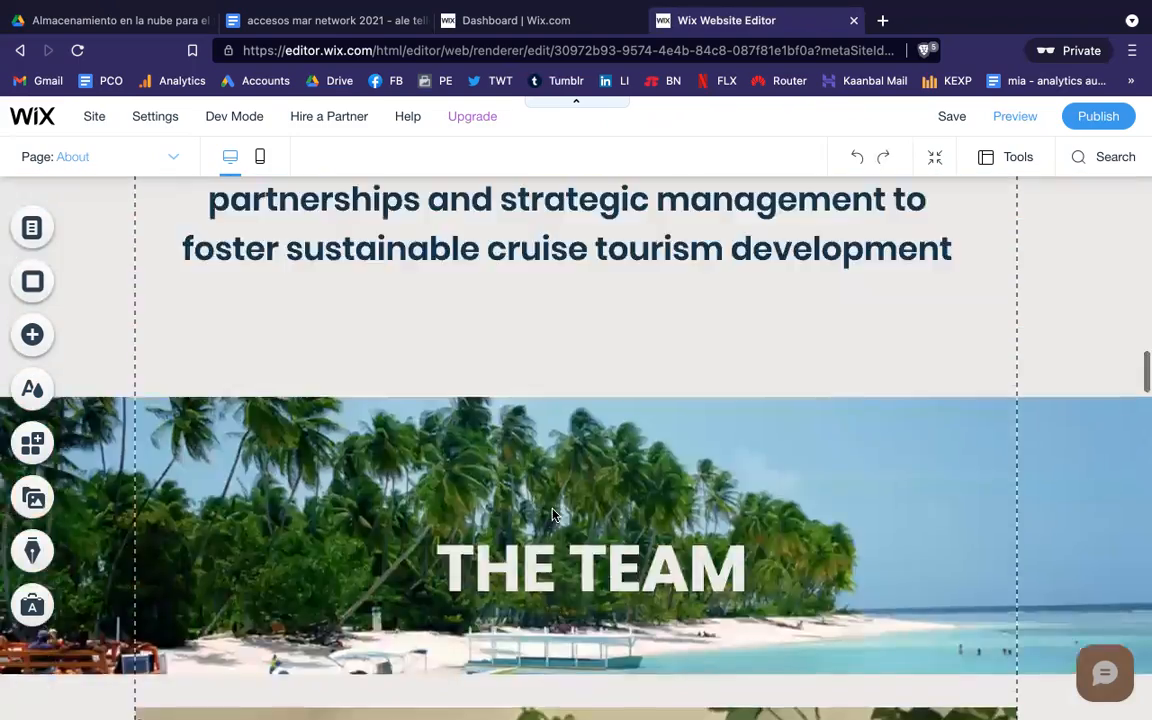
pyautogui.scroll(4, 553, 514)
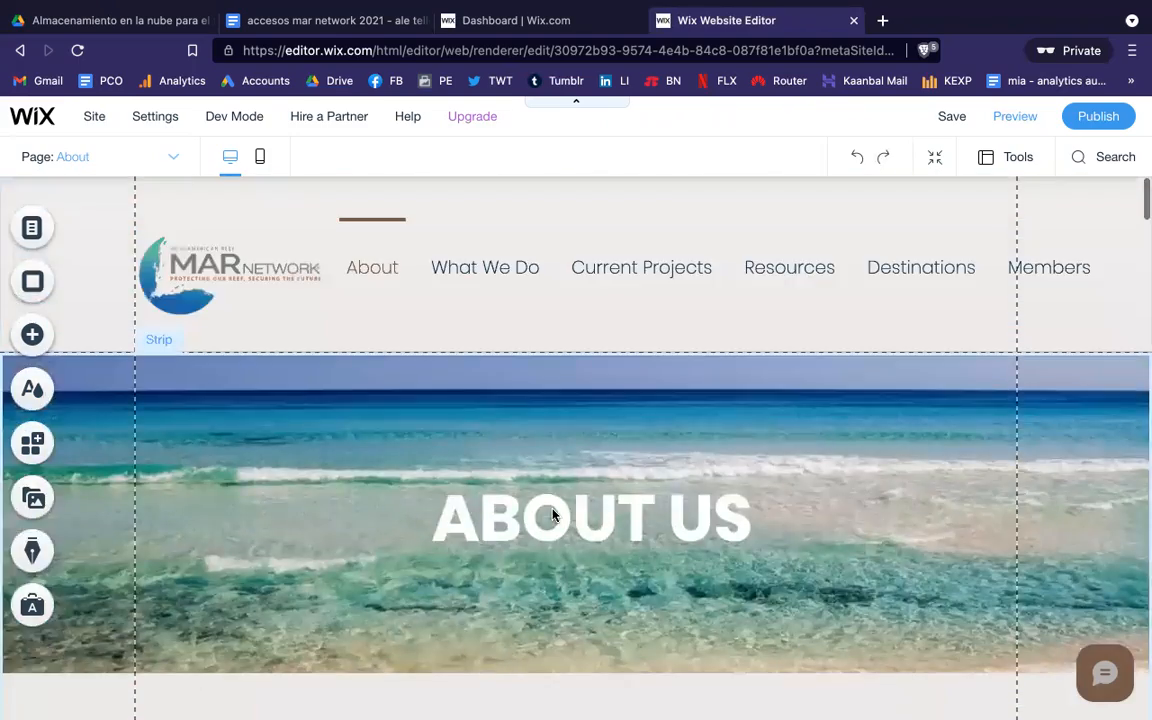
pyautogui.click(933, 158)
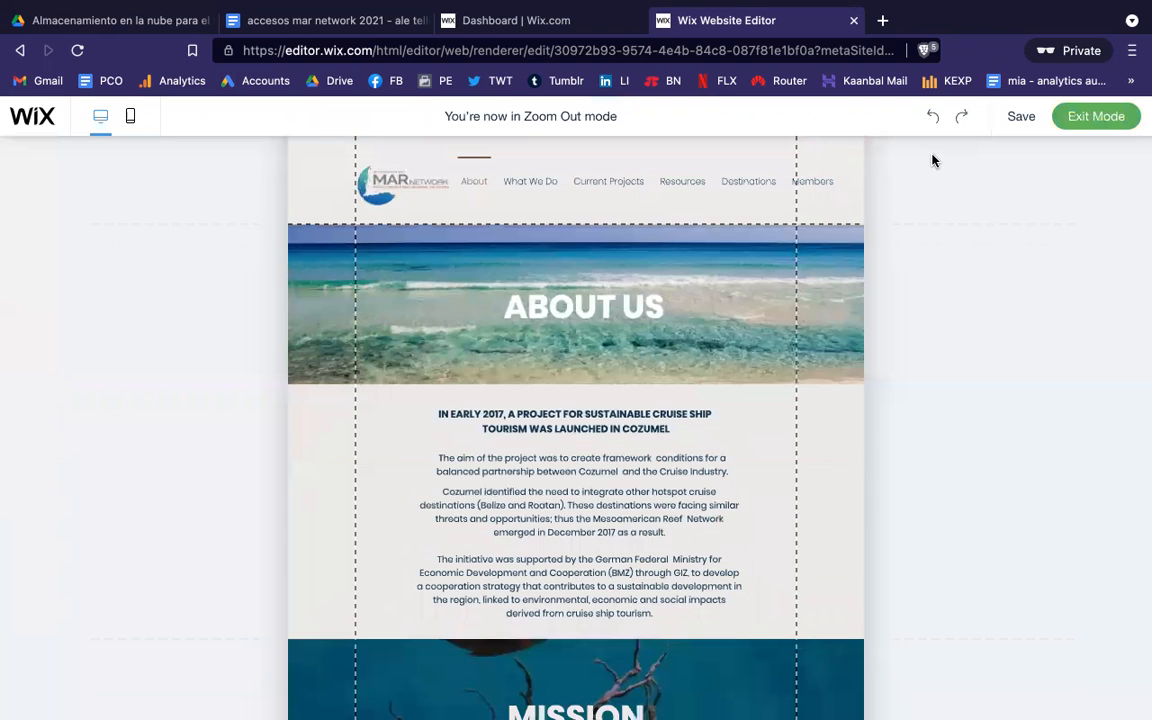
pyautogui.moveTo(761, 312)
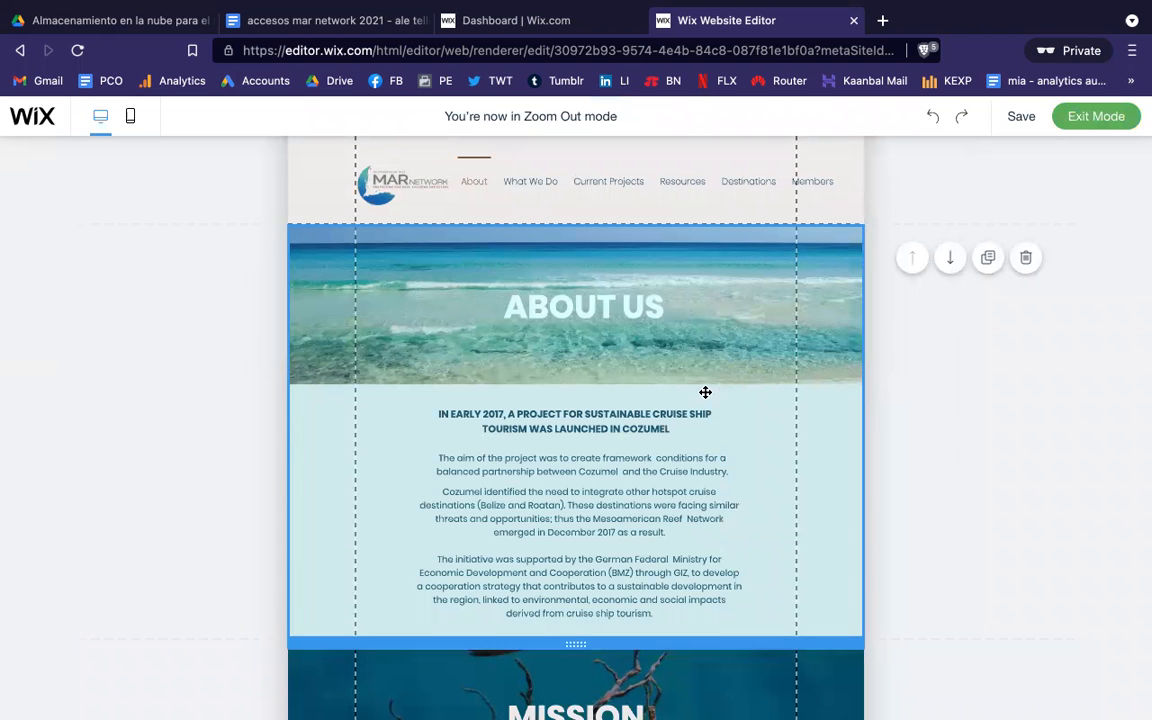
pyautogui.scroll(-3, 975, 461)
pyautogui.scroll(3, 975, 461)
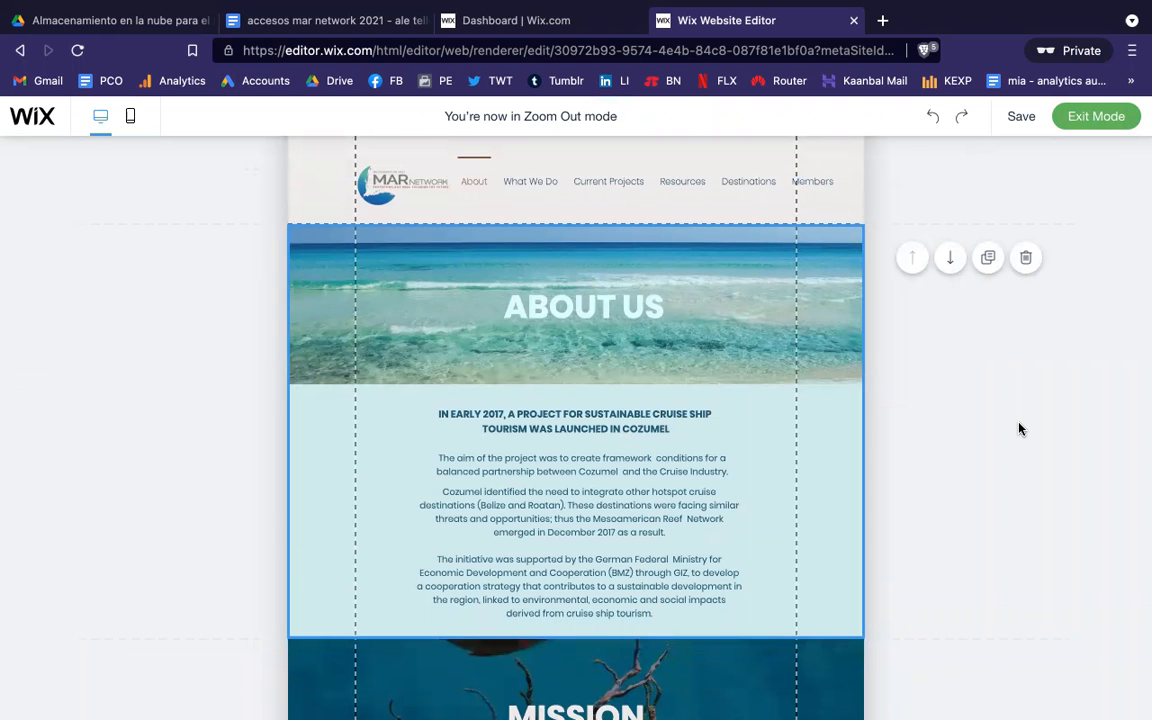
pyautogui.scroll(-3, 1020, 428)
pyautogui.scroll(-3, 1020, 428)
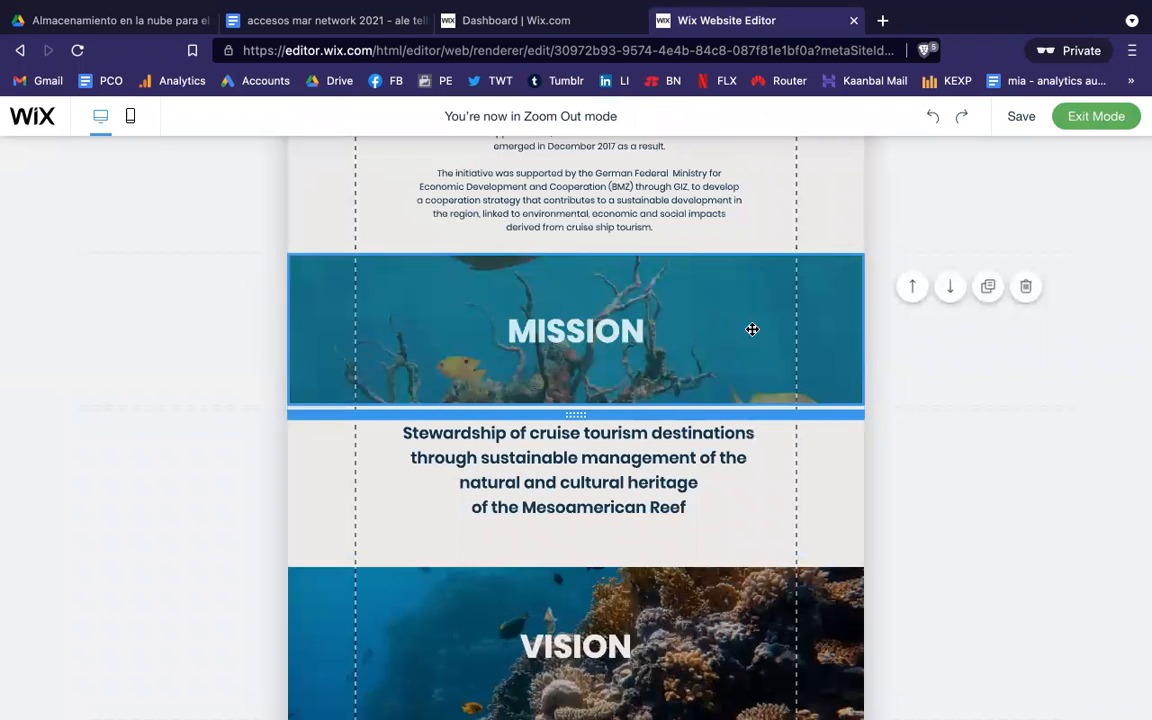
pyautogui.click(986, 290)
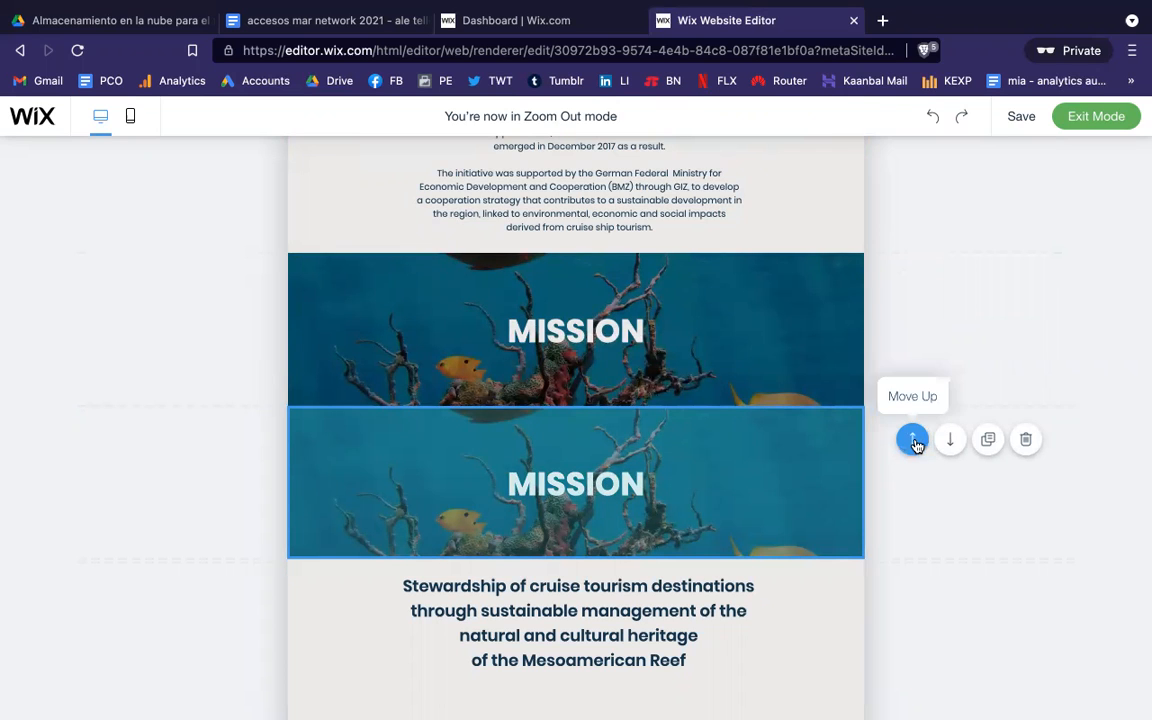
pyautogui.click(920, 443)
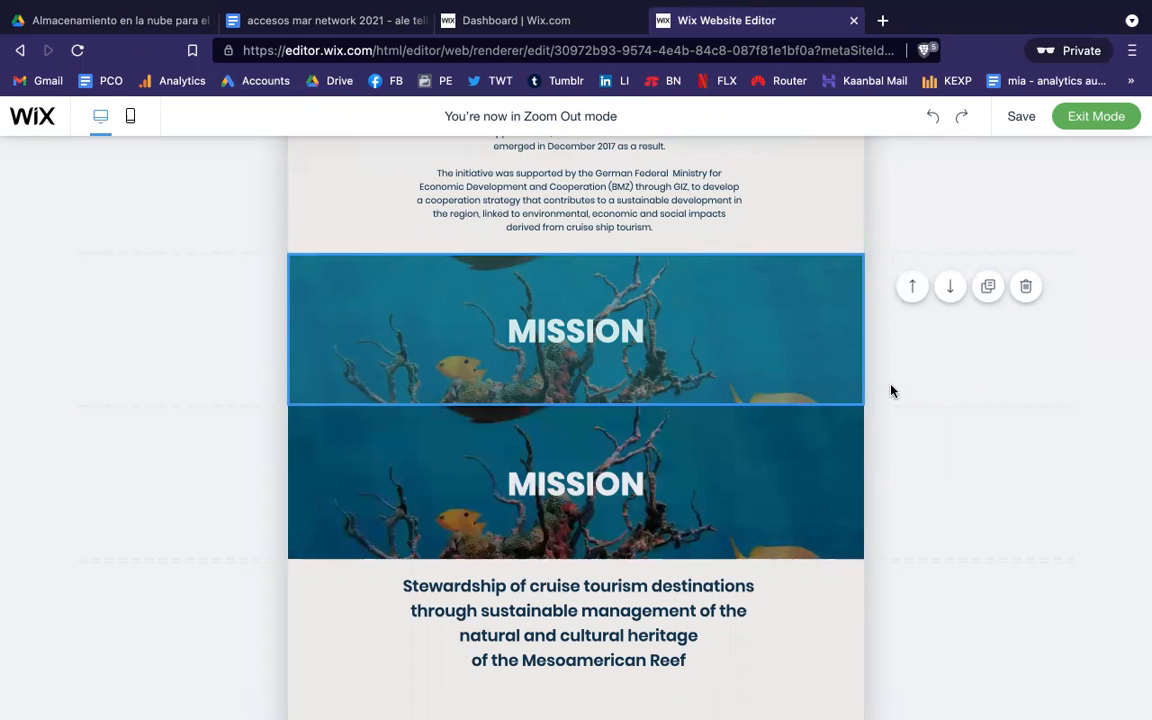
pyautogui.click(907, 293)
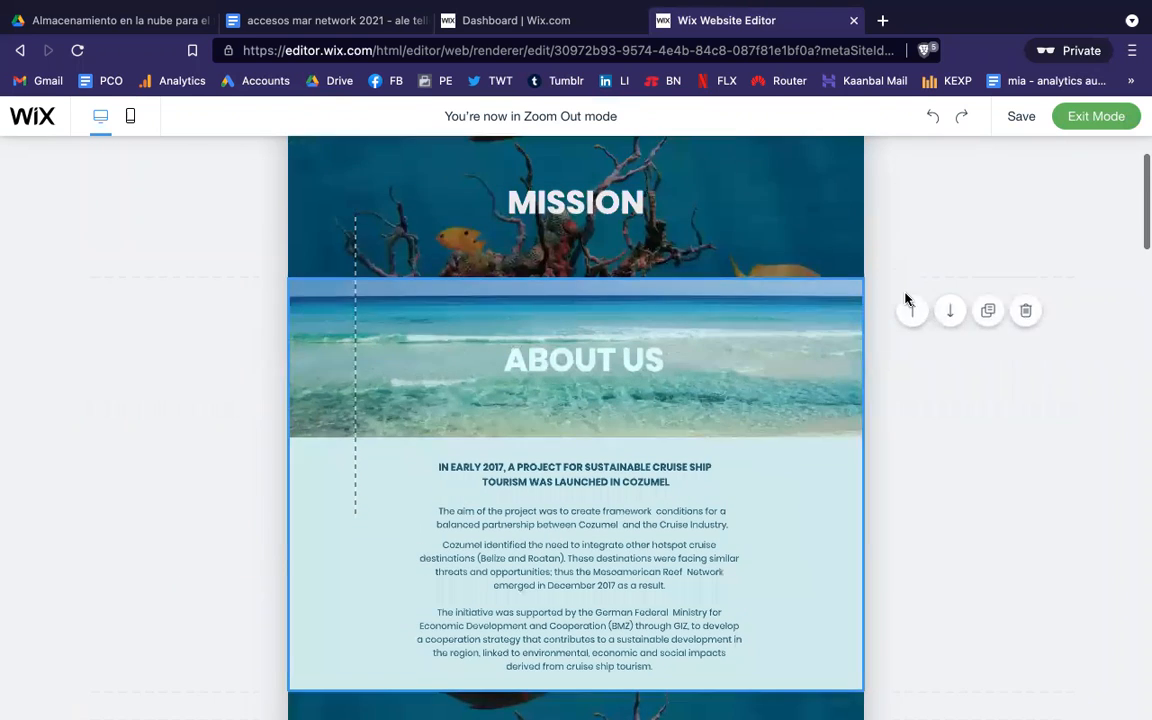
pyautogui.scroll(2, 889, 226)
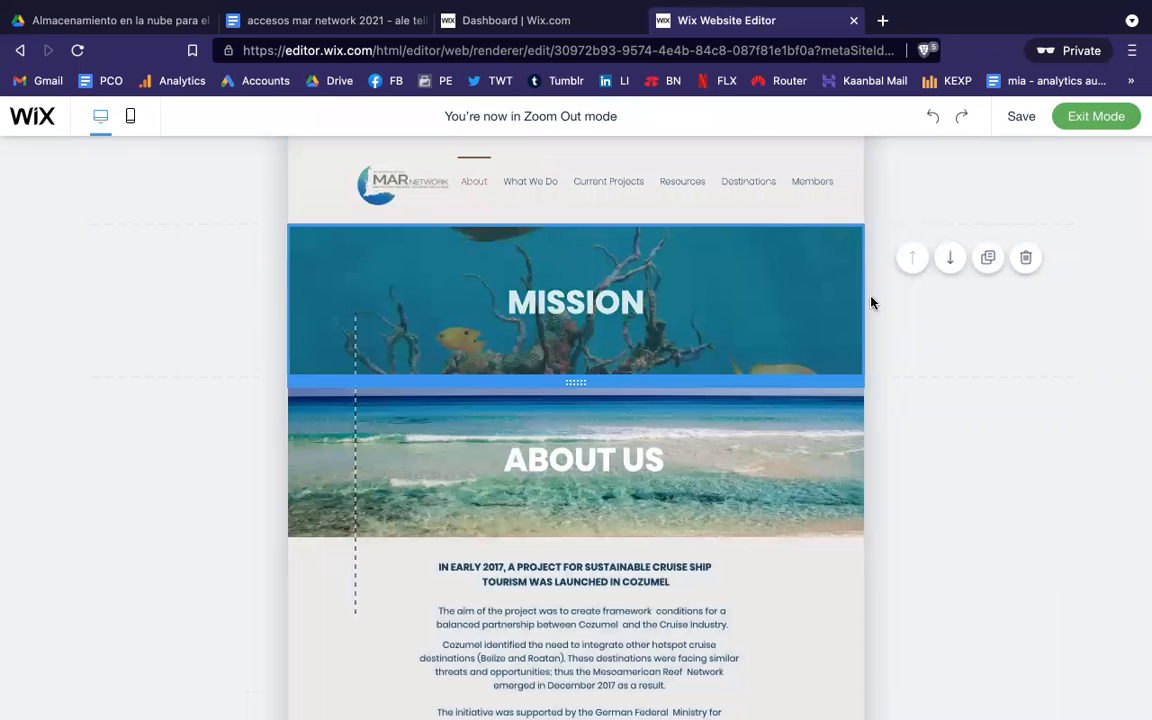
pyautogui.click(1025, 258)
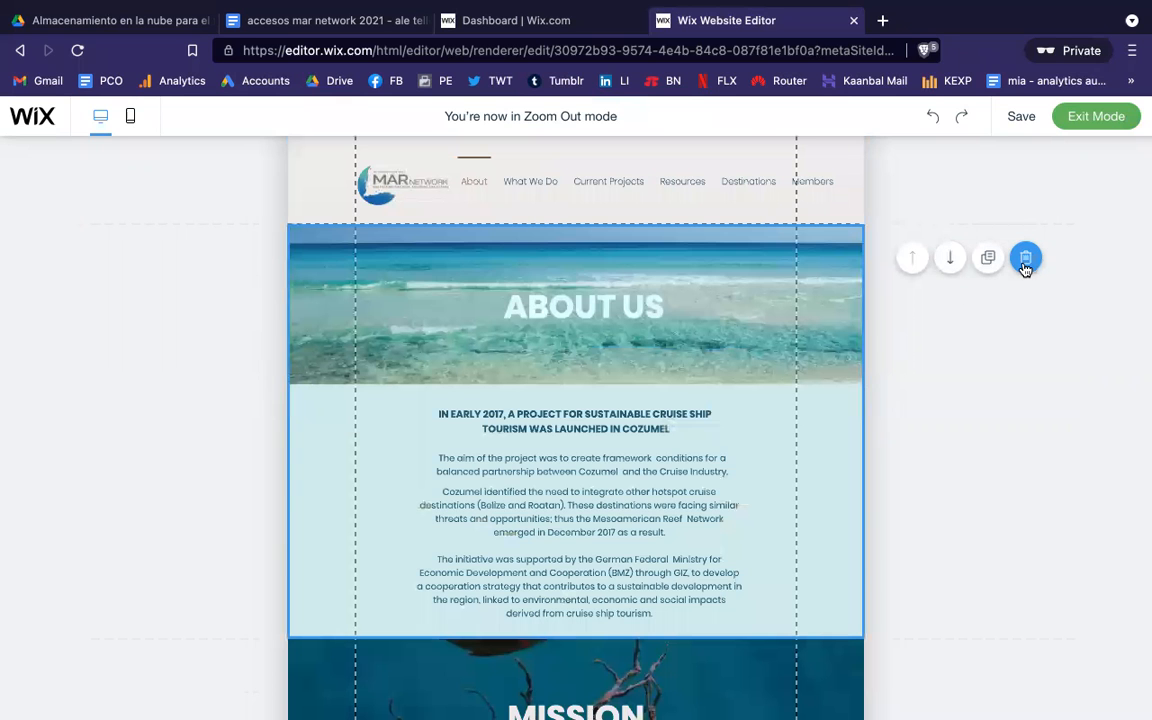
pyautogui.scroll(-2, 897, 380)
pyautogui.scroll(-7, 897, 380)
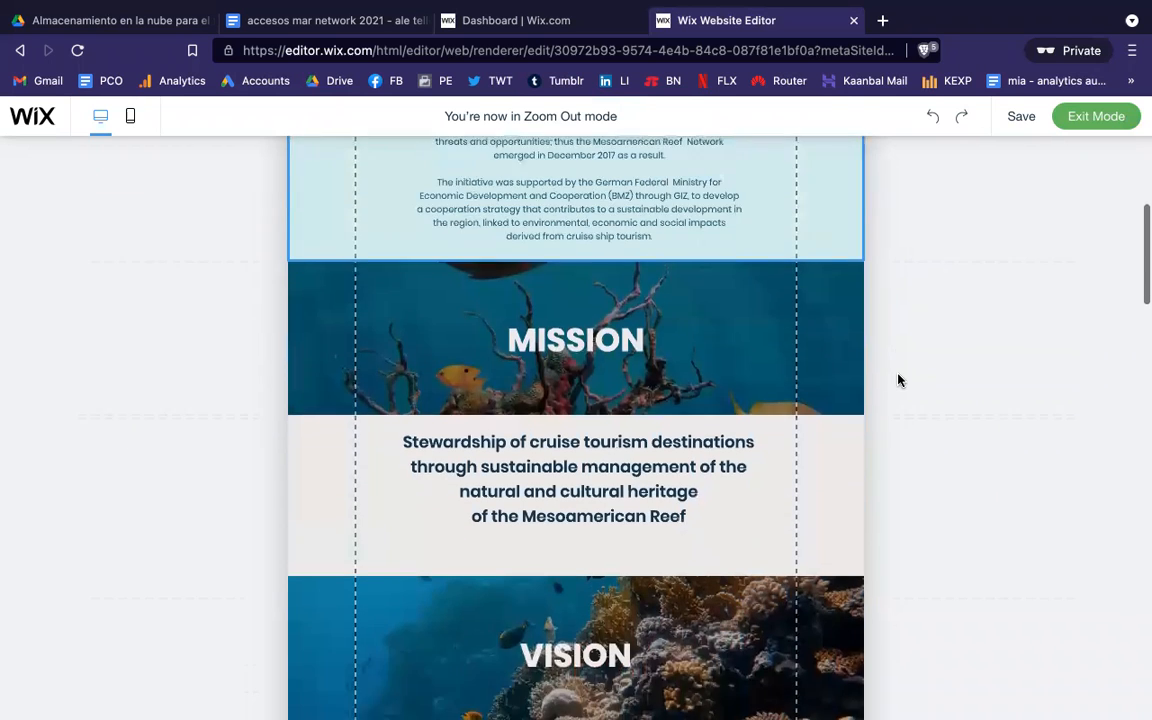
pyautogui.scroll(-8, 897, 380)
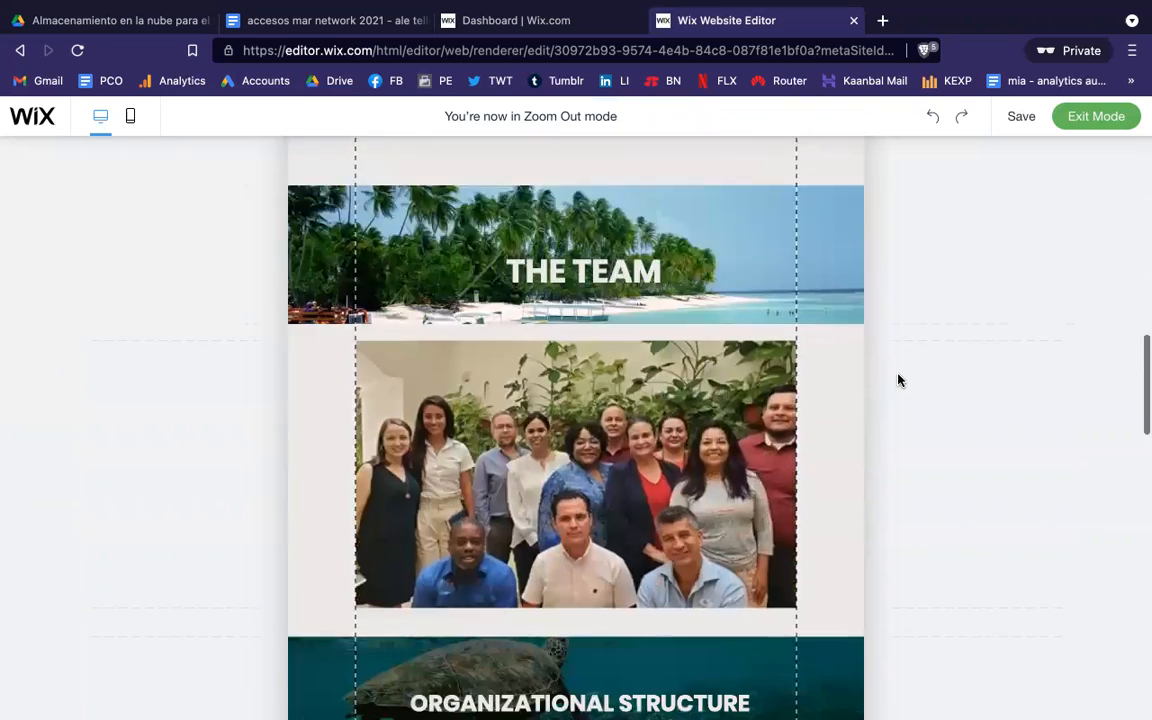
pyautogui.scroll(-8, 897, 380)
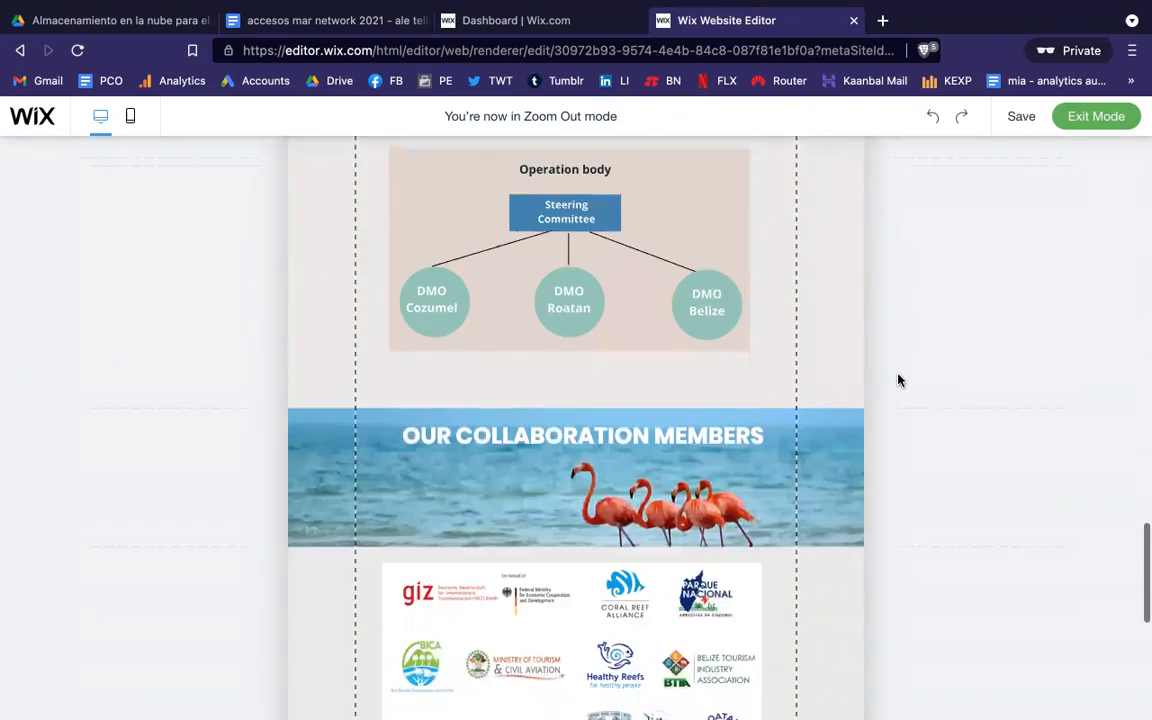
pyautogui.scroll(5, 860, 400)
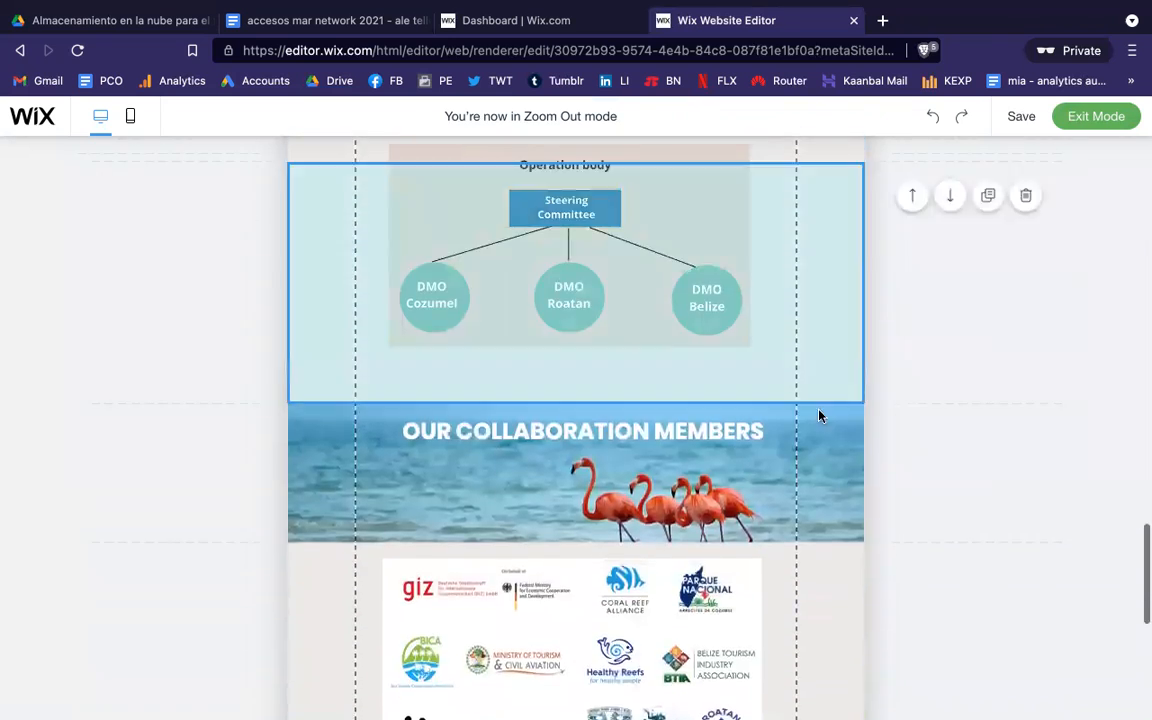
pyautogui.scroll(3, 949, 309)
pyautogui.scroll(15, 951, 310)
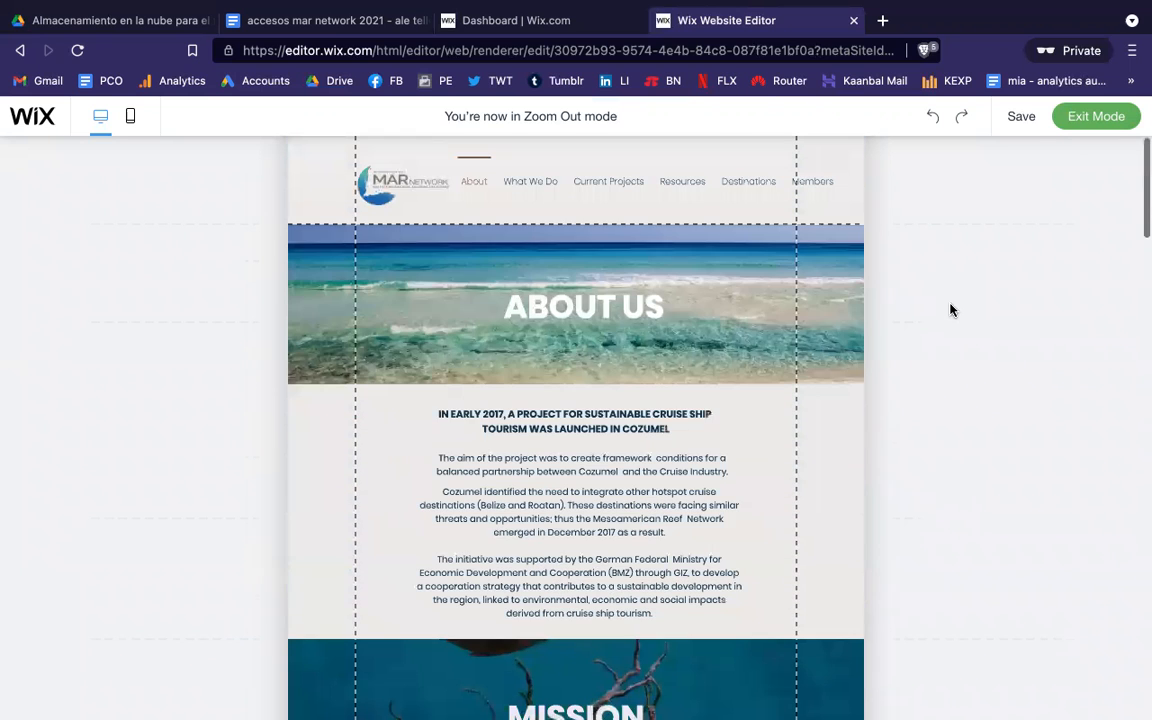
pyautogui.click(1086, 120)
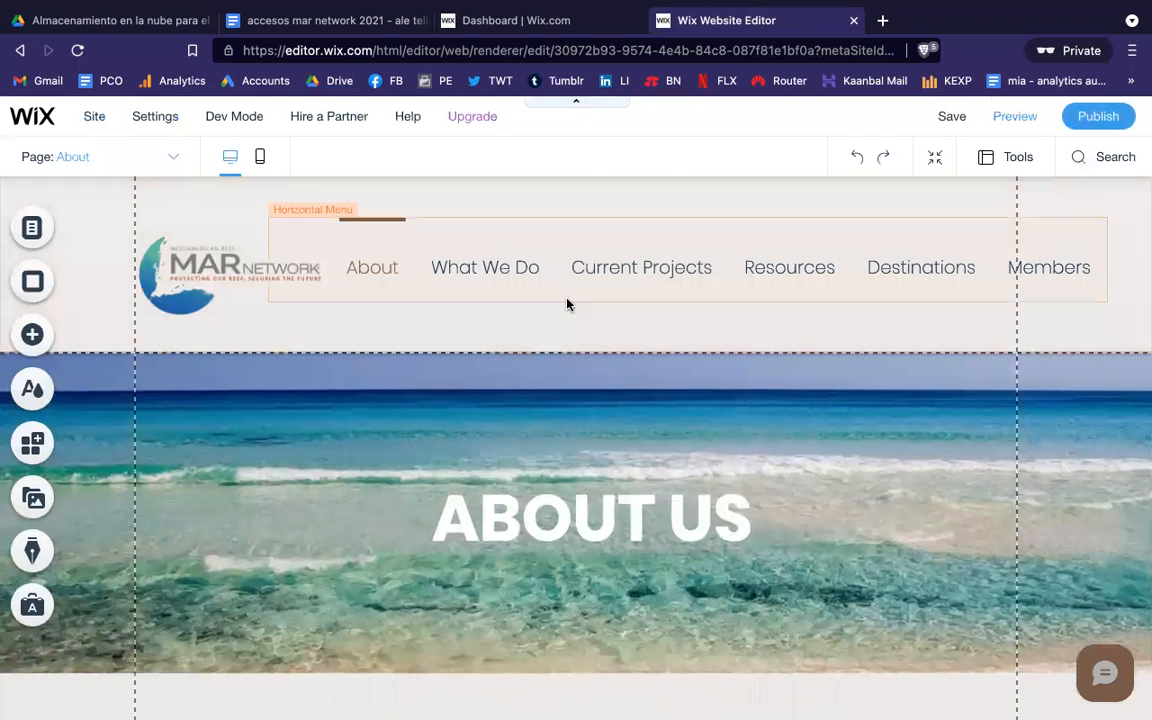
pyautogui.click(935, 158)
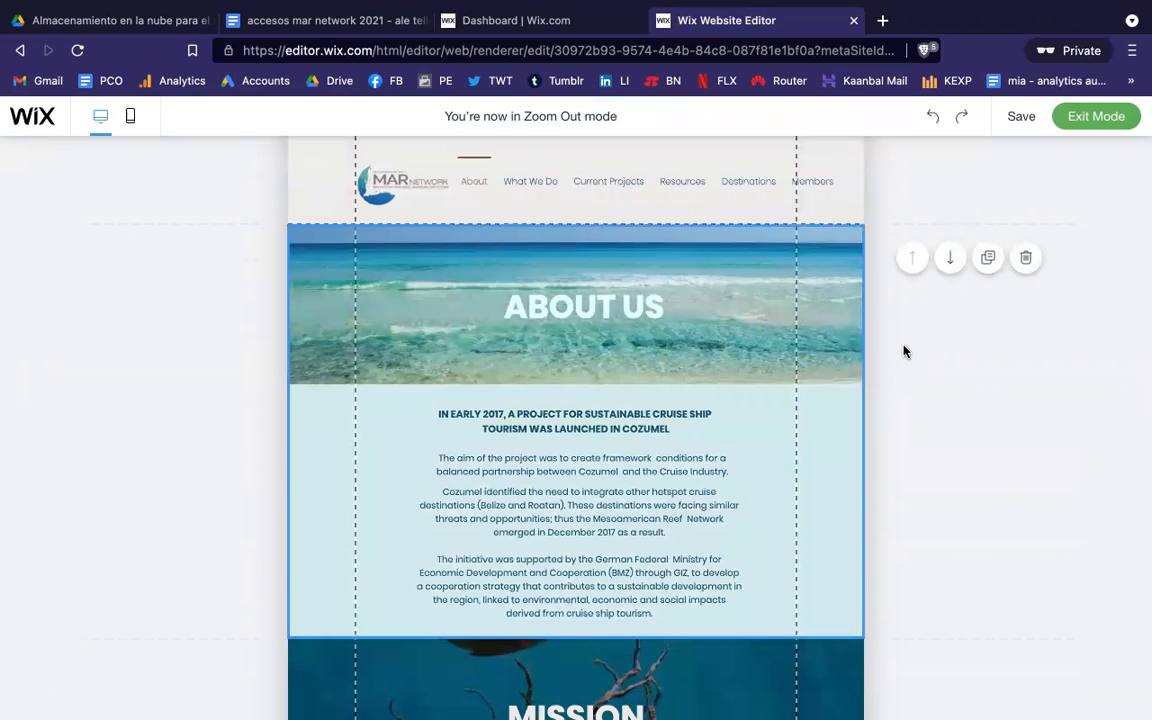
pyautogui.scroll(-2, 904, 350)
pyautogui.scroll(-5, 904, 350)
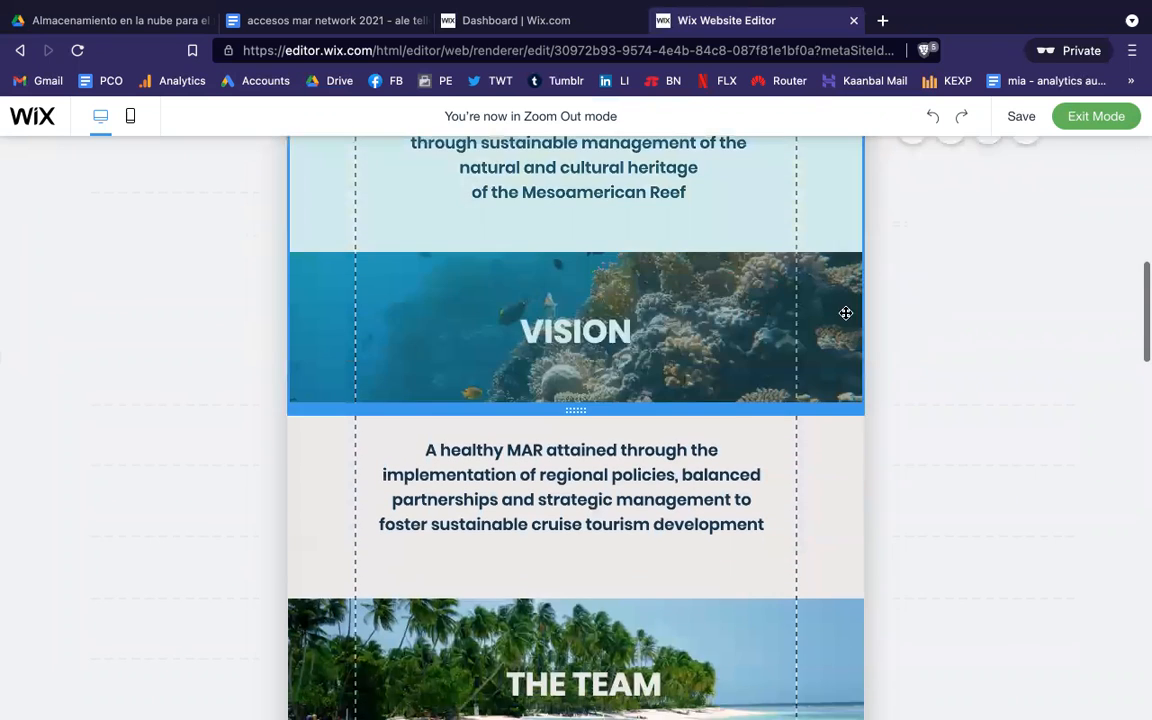
pyautogui.scroll(-3, 926, 393)
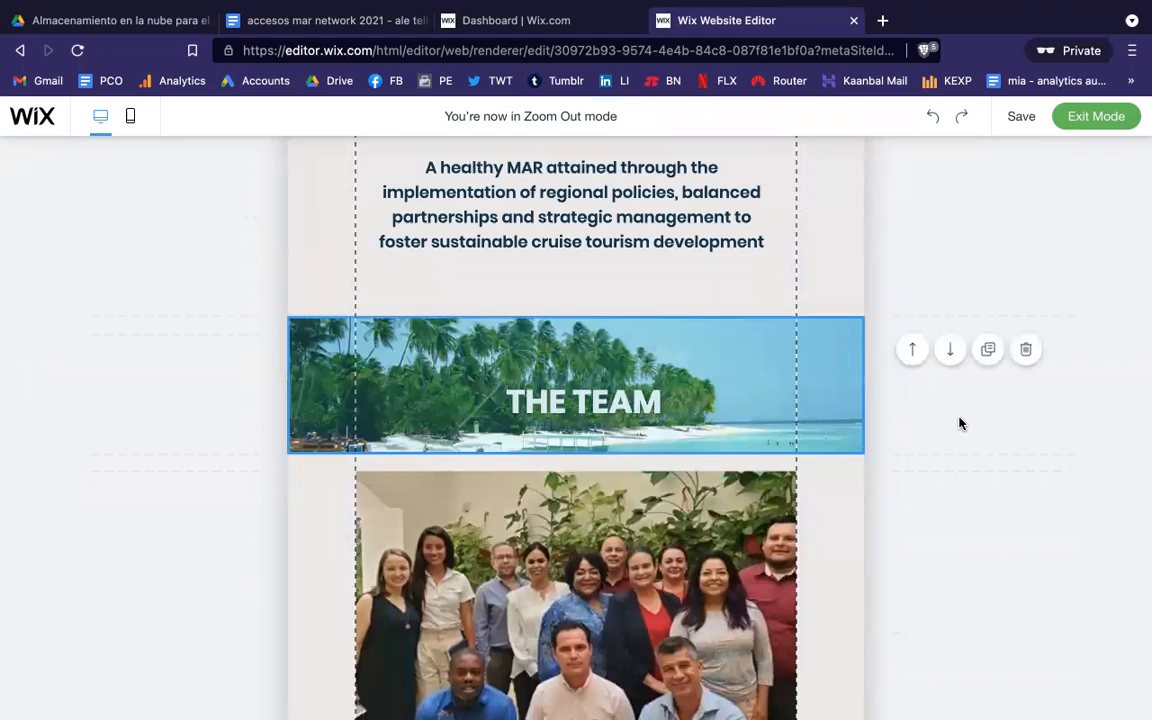
pyautogui.scroll(-3, 959, 422)
pyautogui.scroll(-2, 959, 422)
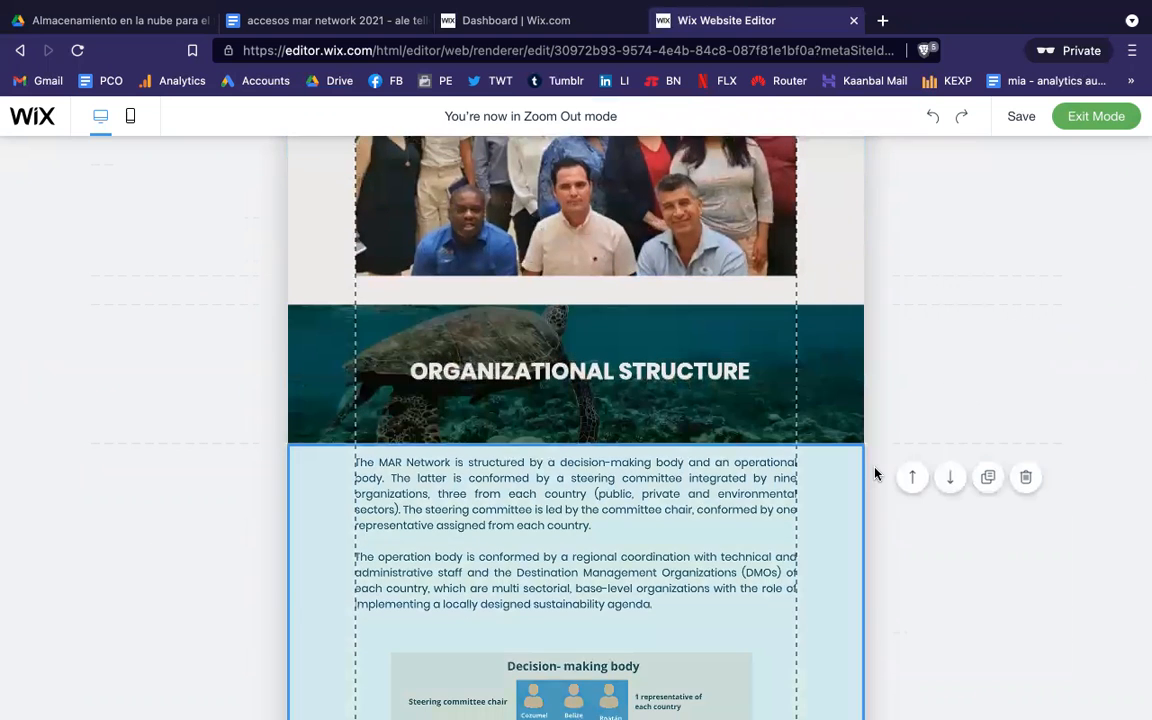
pyautogui.scroll(-8, 875, 473)
pyautogui.scroll(-3, 875, 473)
pyautogui.scroll(18, 875, 473)
pyautogui.scroll(4, 875, 473)
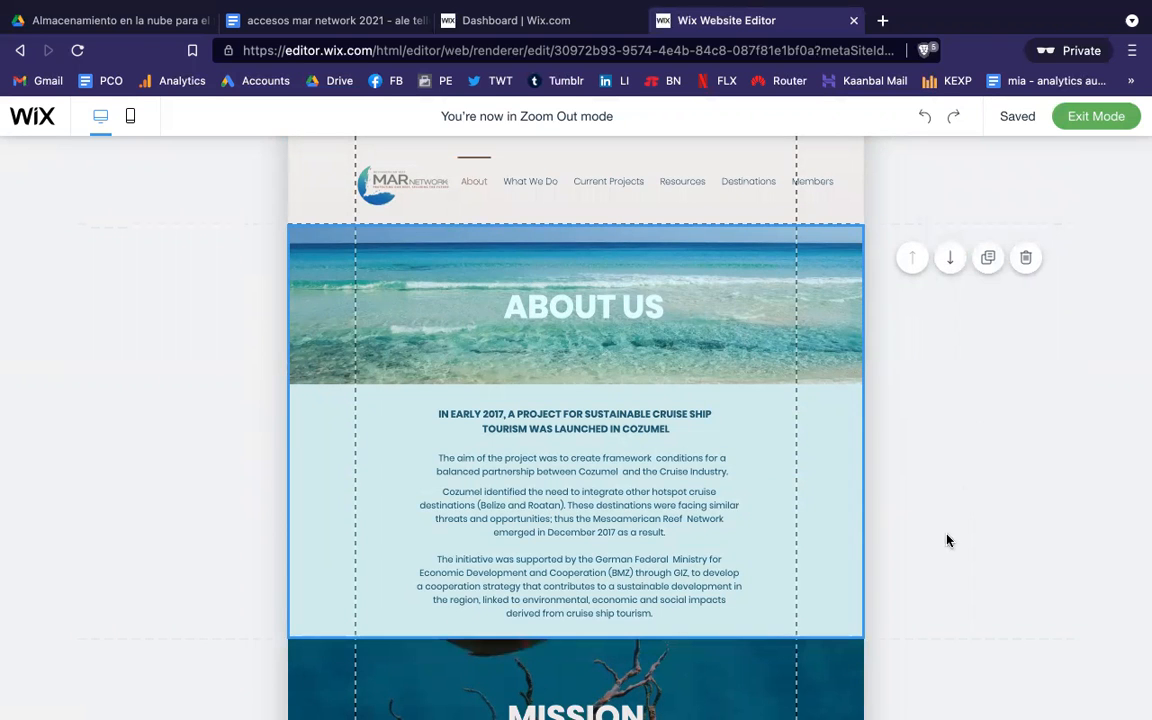
pyautogui.scroll(-1, 949, 540)
pyautogui.scroll(-2, 949, 540)
pyautogui.scroll(2, 949, 540)
pyautogui.click(1100, 117)
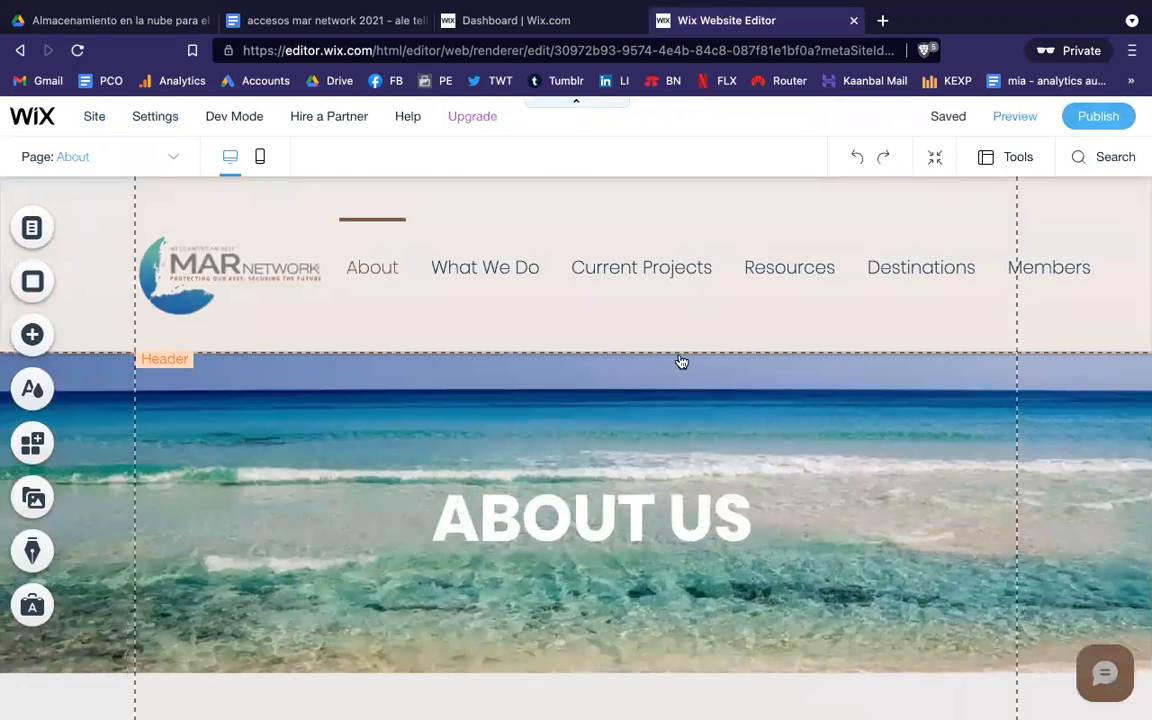
pyautogui.scroll(-1, 577, 467)
pyautogui.scroll(-1, 576, 467)
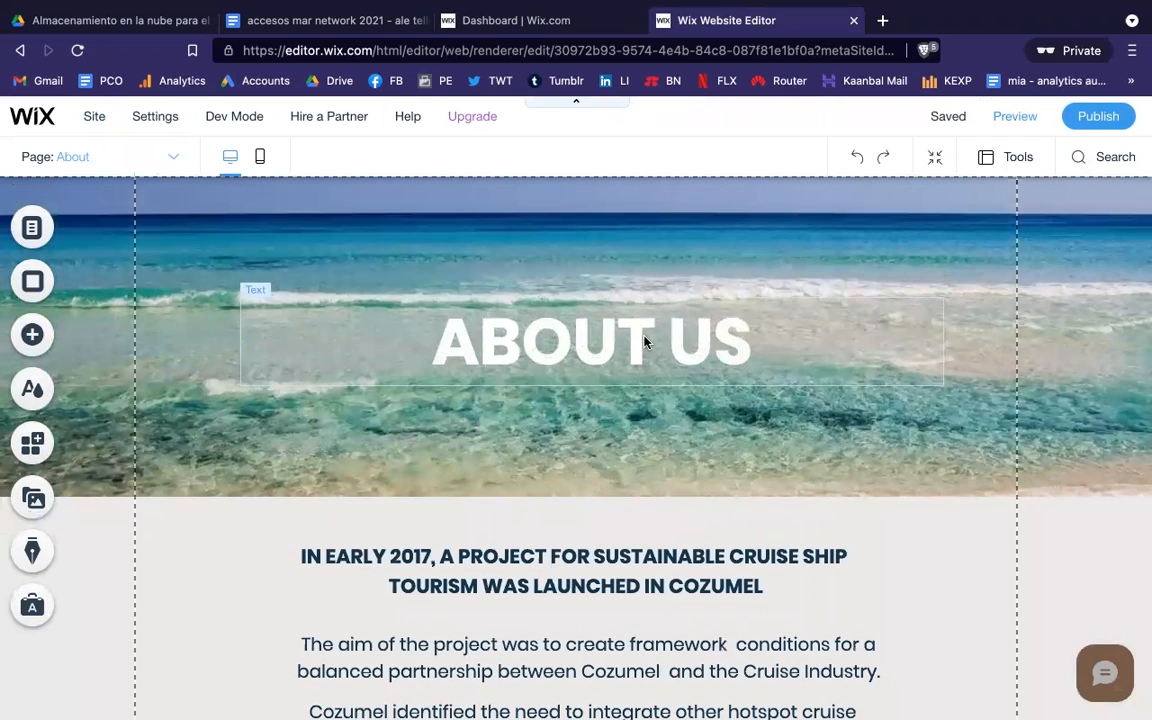
# Step: Select the early-2017 intro heading, its background strip and the paragraph below it
pyautogui.scroll(-5, 644, 342)
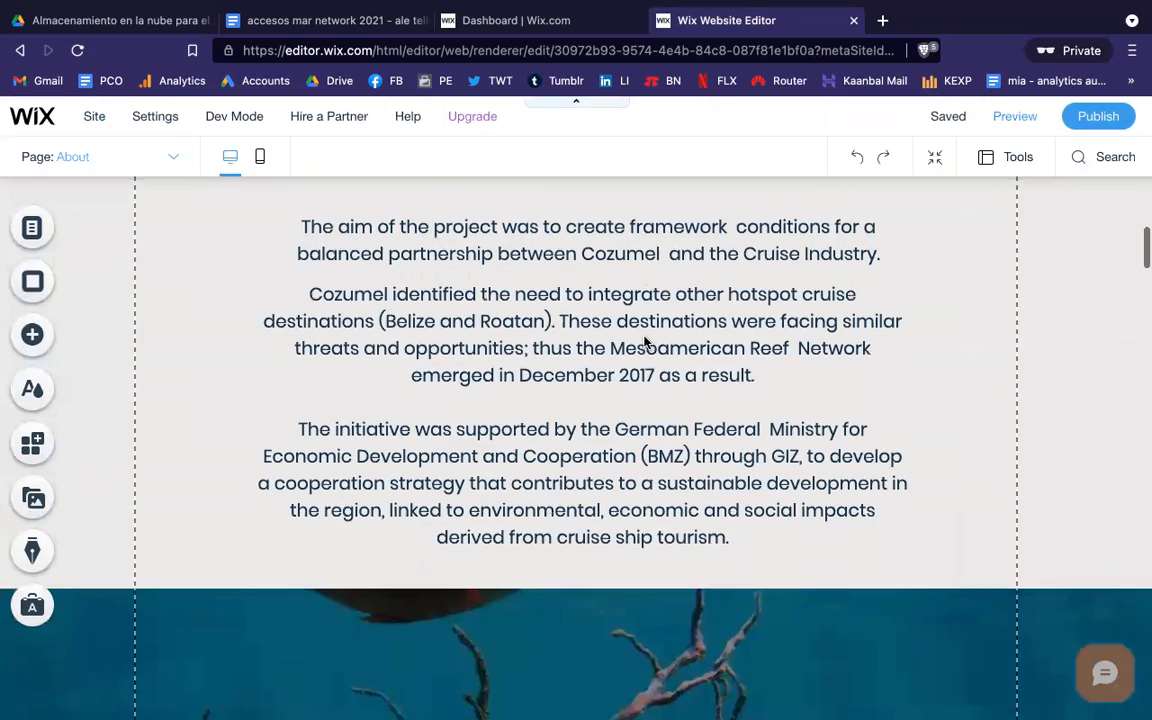
pyautogui.scroll(3, 644, 342)
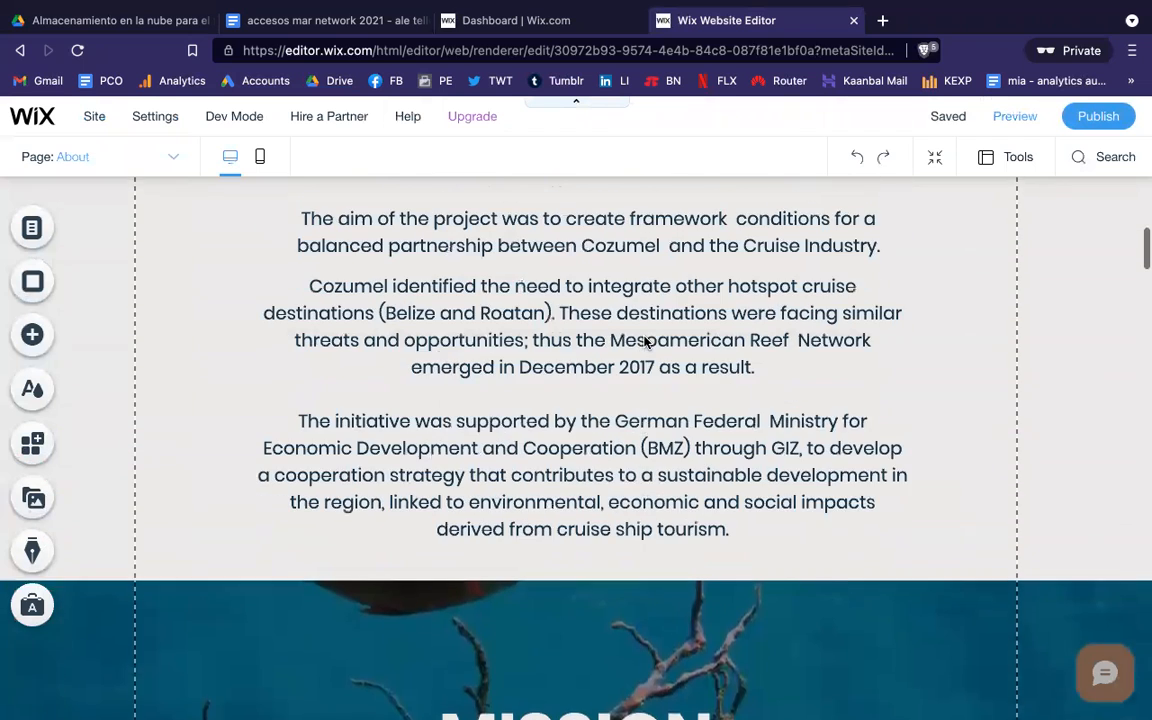
pyautogui.scroll(2, 644, 342)
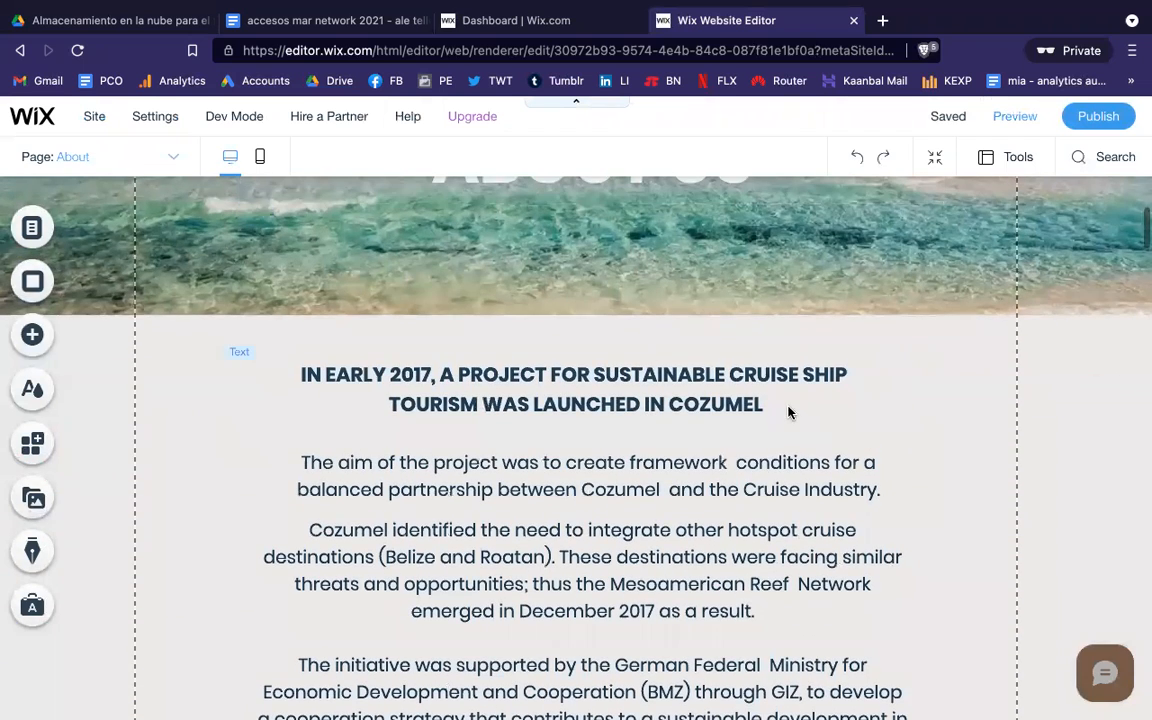
pyautogui.click(788, 404)
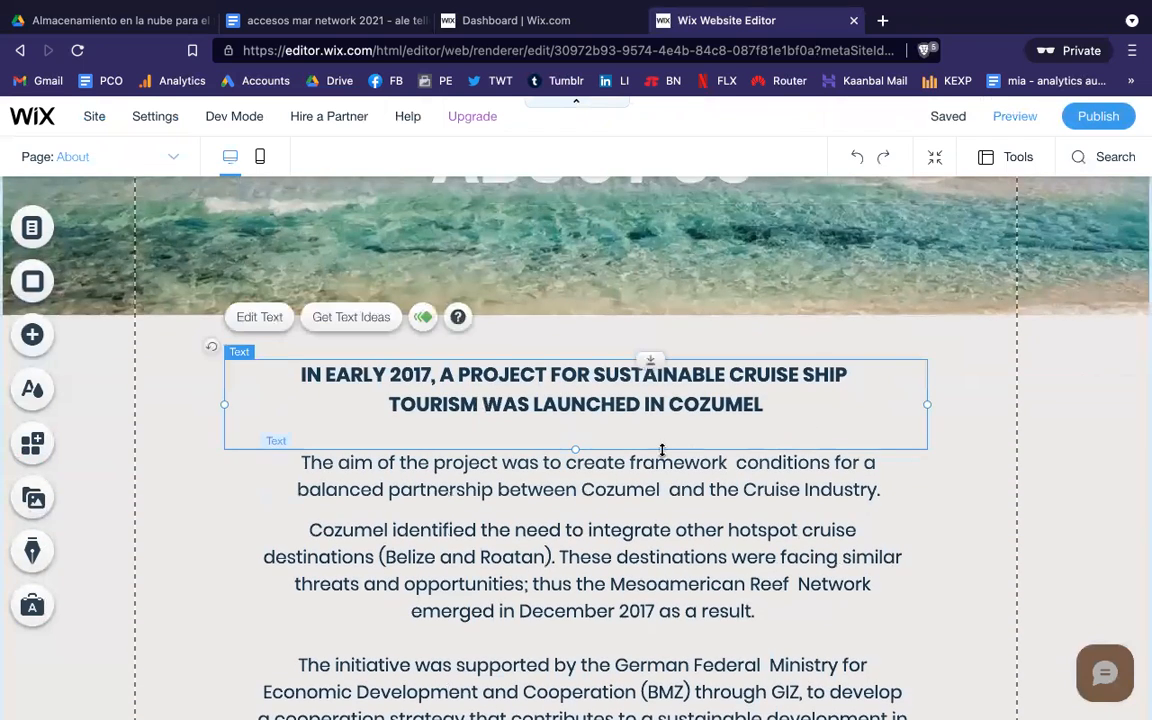
pyautogui.click(937, 457)
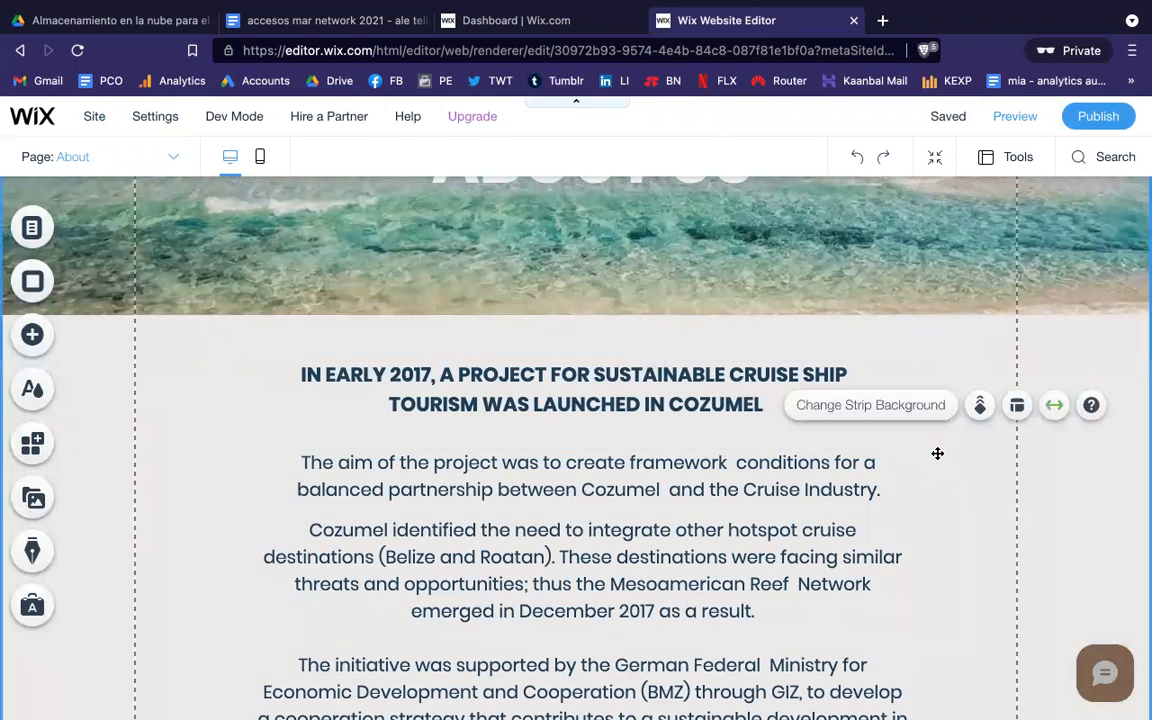
pyautogui.click(622, 445)
pyautogui.click(303, 488)
pyautogui.click(340, 437)
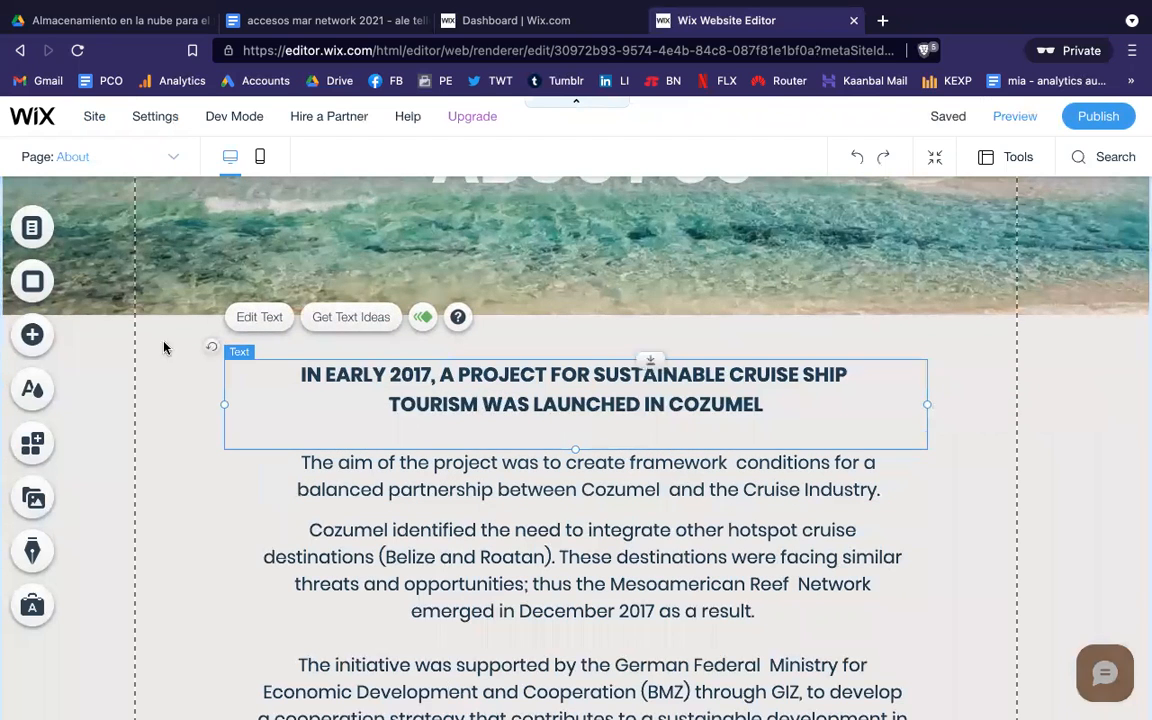
# Step: Add the CORAL Reef Alliance logo from My Image Uploads to the About page
pyautogui.click(33, 339)
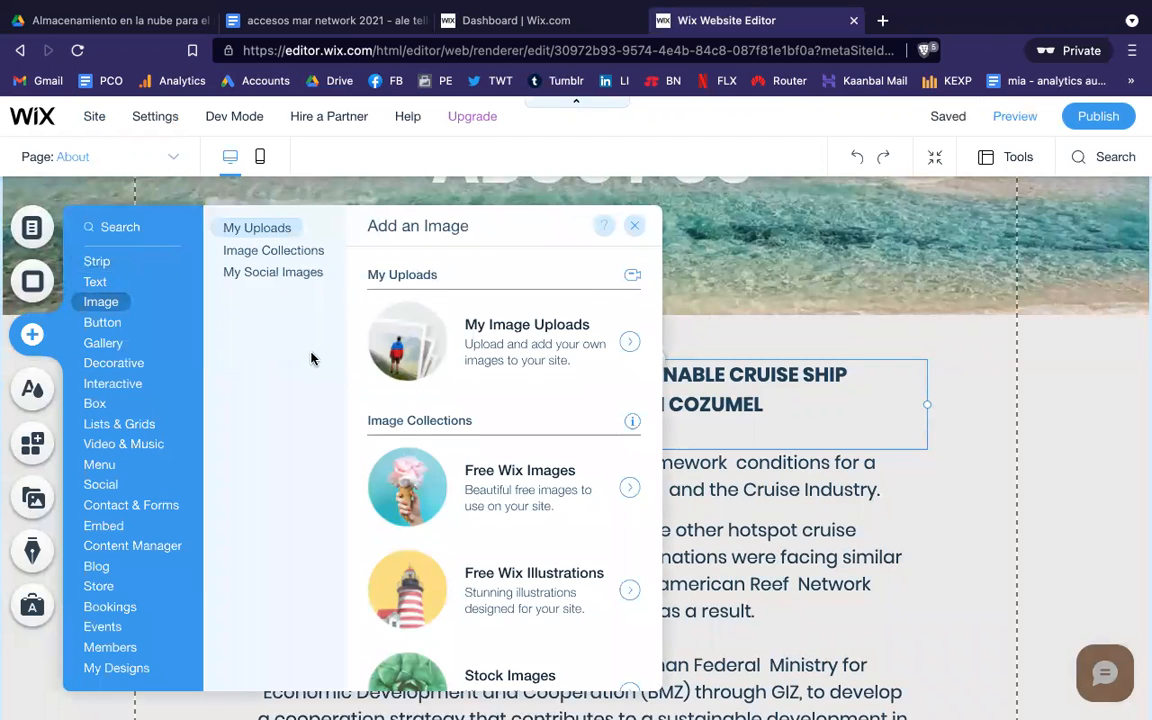
pyautogui.click(565, 346)
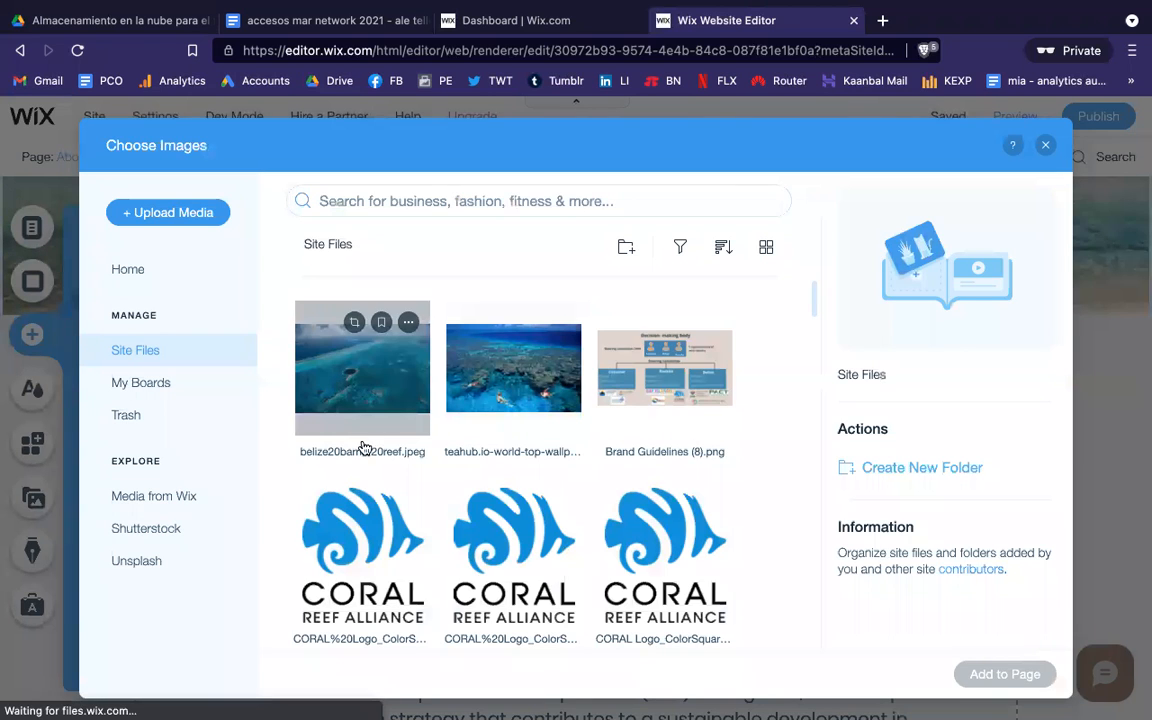
pyautogui.click(360, 534)
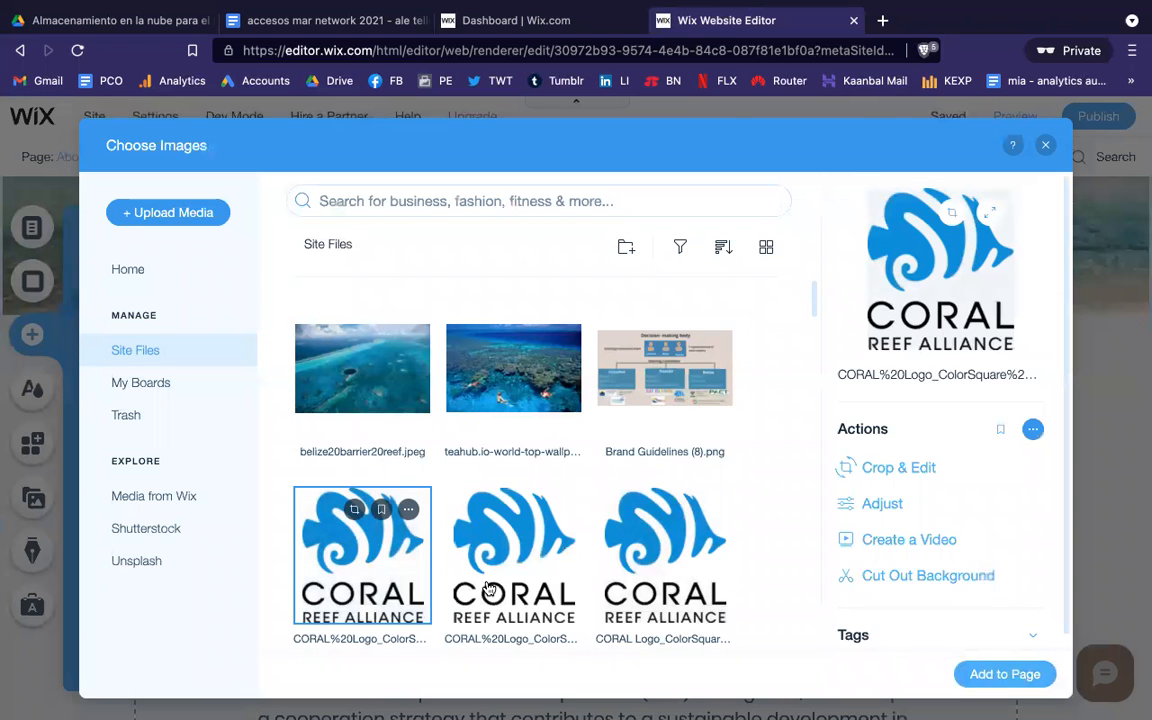
pyautogui.click(997, 674)
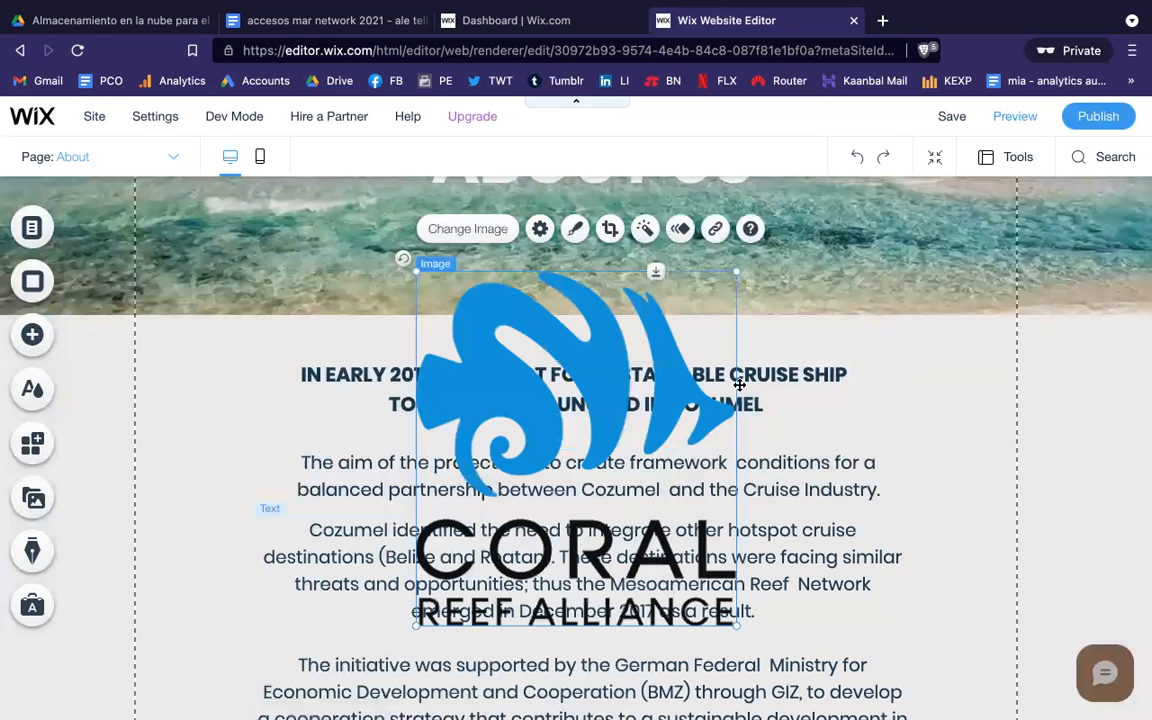
# Step: Shrink the Coral logo to about 197 × 218 beside the Cozumel heading and preview the page
pyautogui.moveTo(733, 271); pyautogui.dragTo(976, 391)
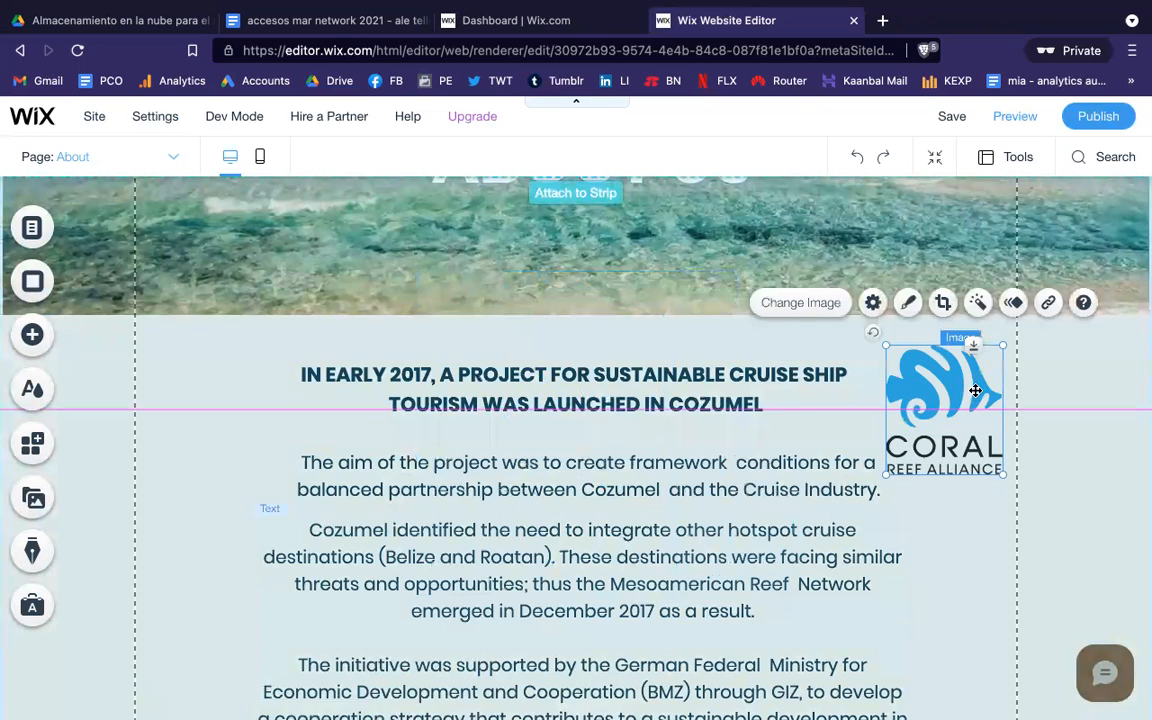
pyautogui.click(954, 588)
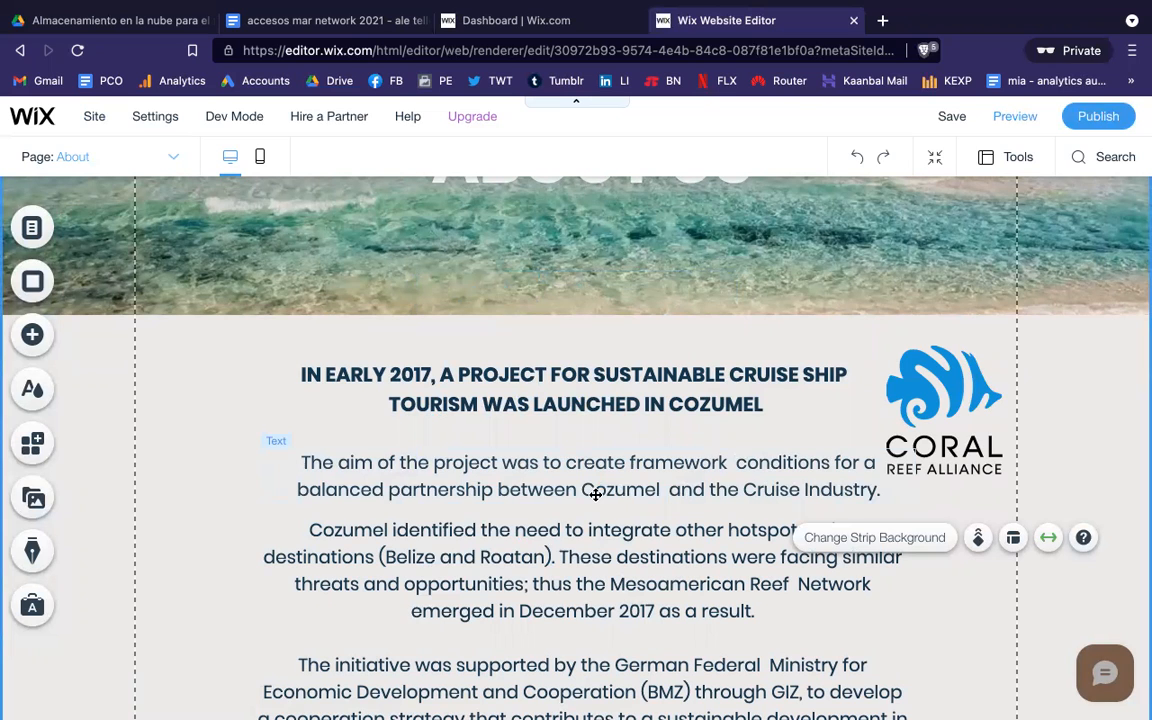
pyautogui.click(1012, 119)
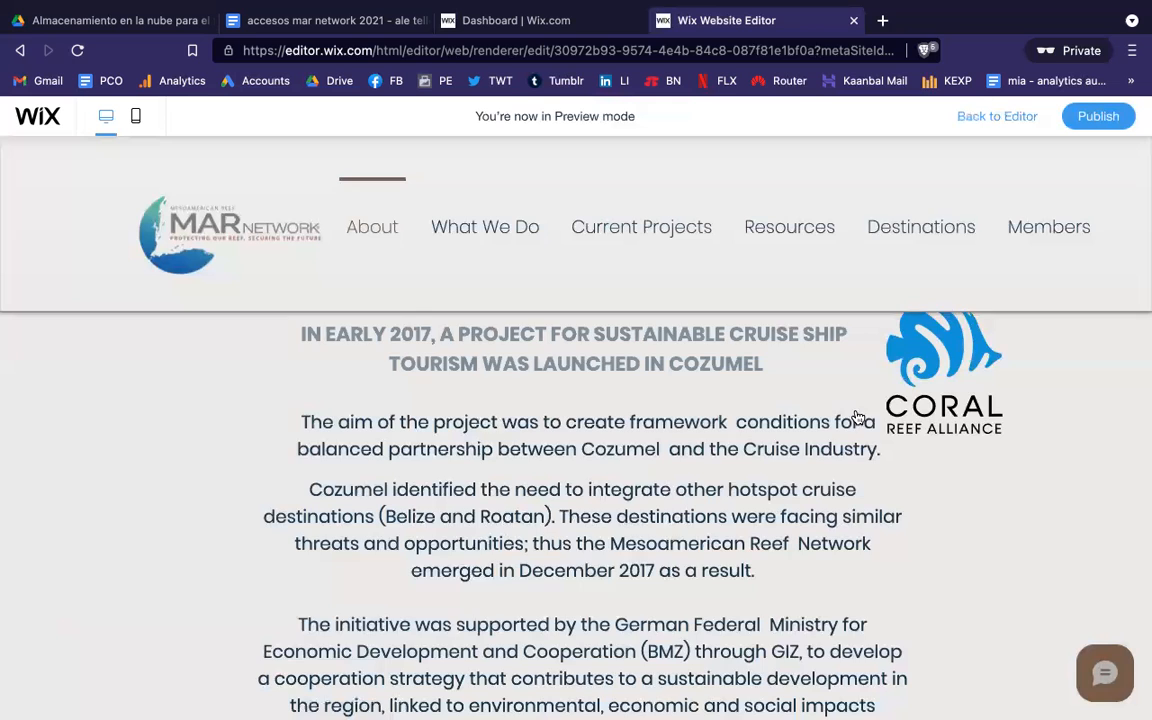
# Step: Scroll through the About page preview, publish the site, and go back to the editor
pyautogui.scroll(2, 846, 434)
pyautogui.scroll(-2, 848, 439)
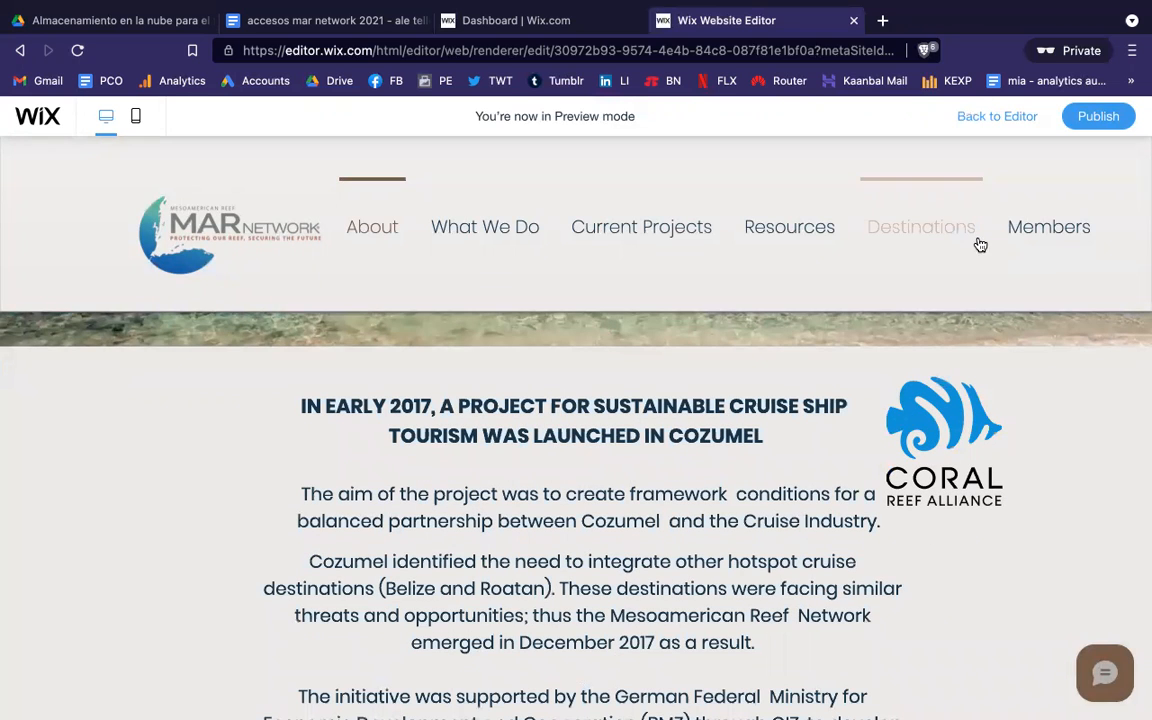
pyautogui.scroll(-3, 840, 520)
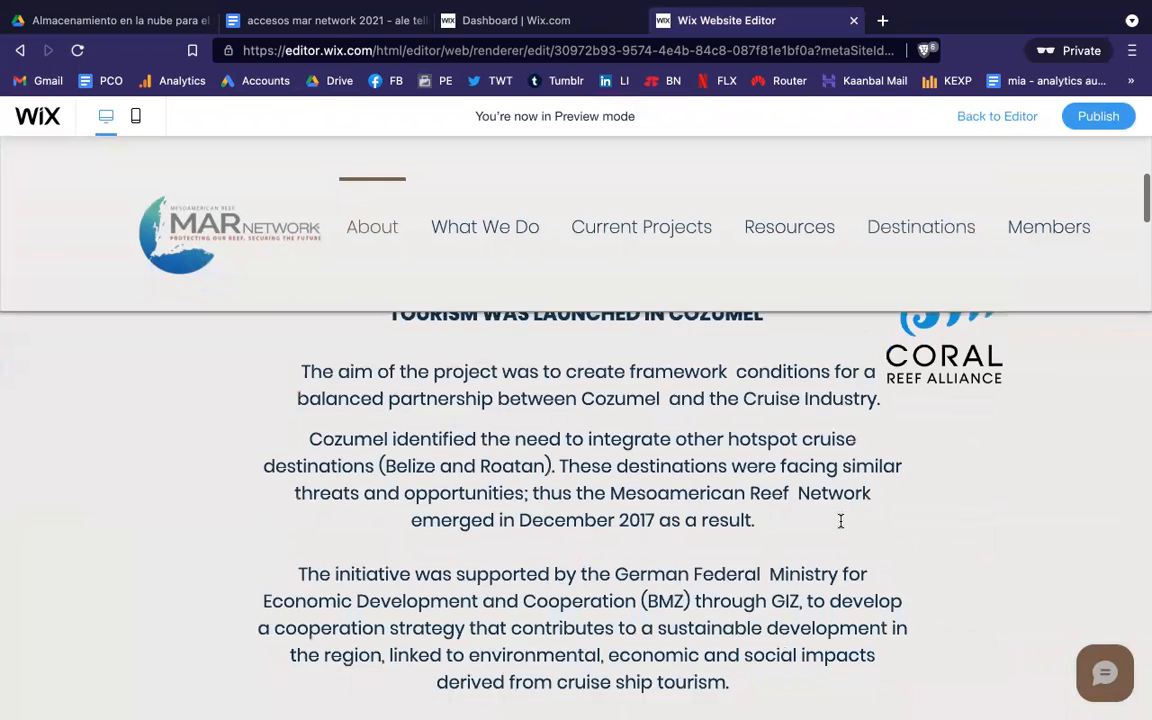
pyautogui.scroll(5, 840, 522)
pyautogui.scroll(-3, 840, 524)
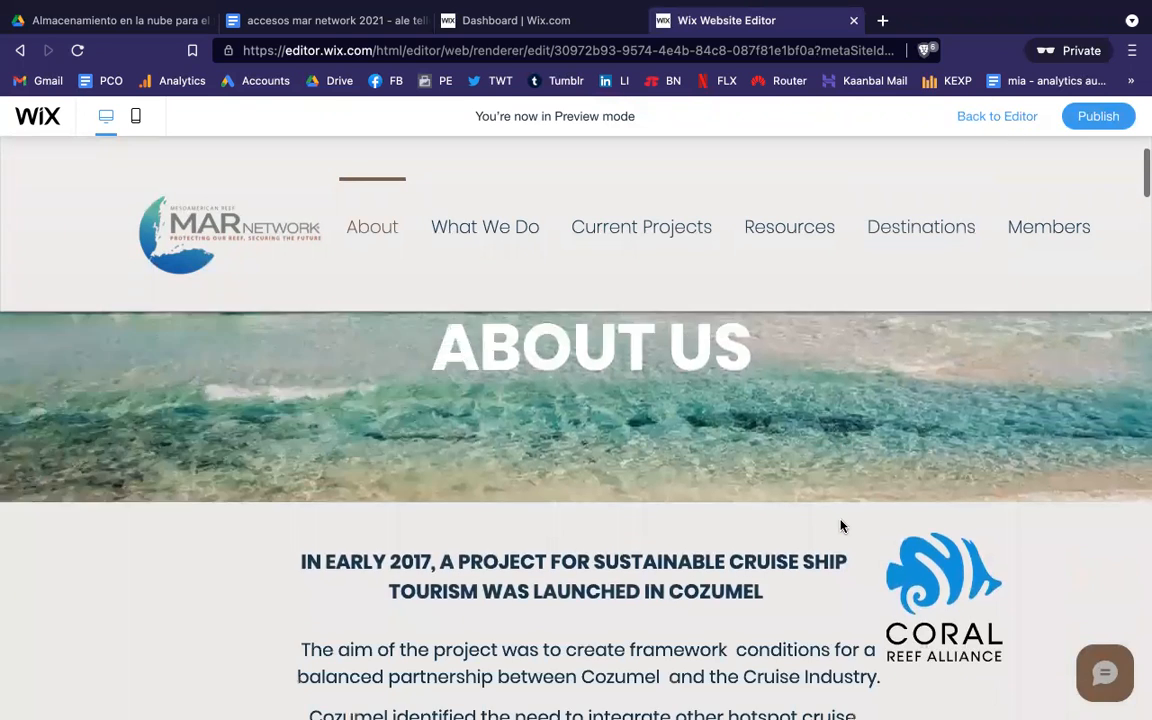
pyautogui.click(1086, 119)
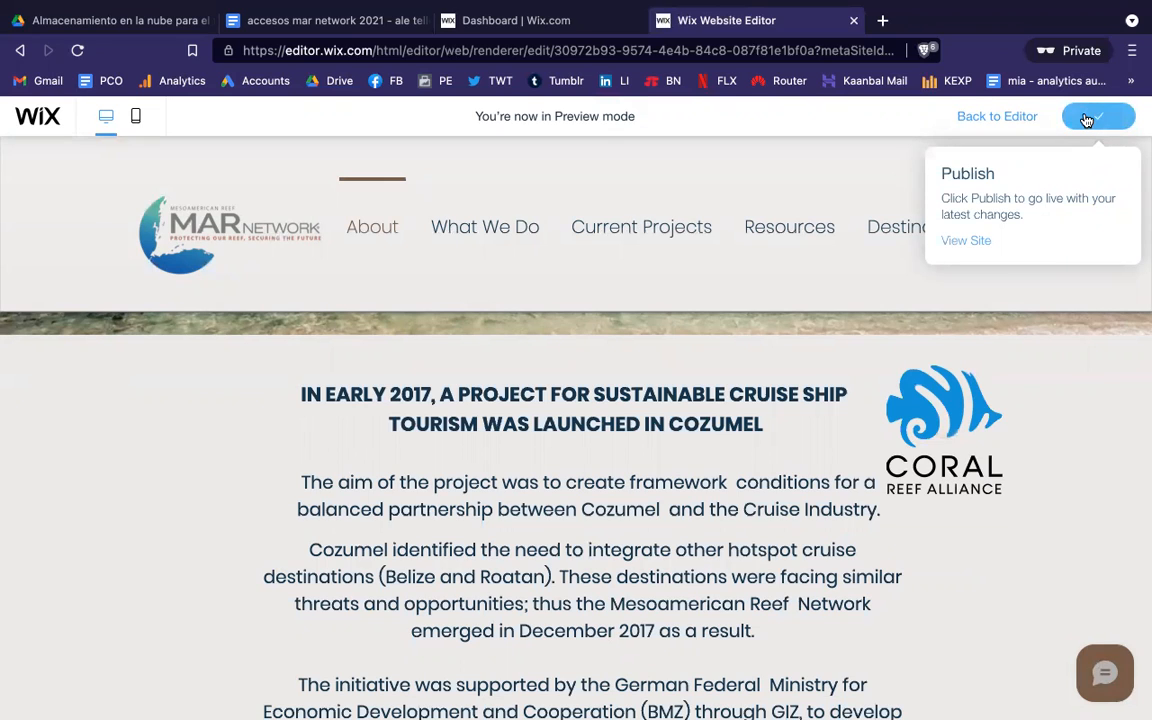
pyautogui.click(997, 117)
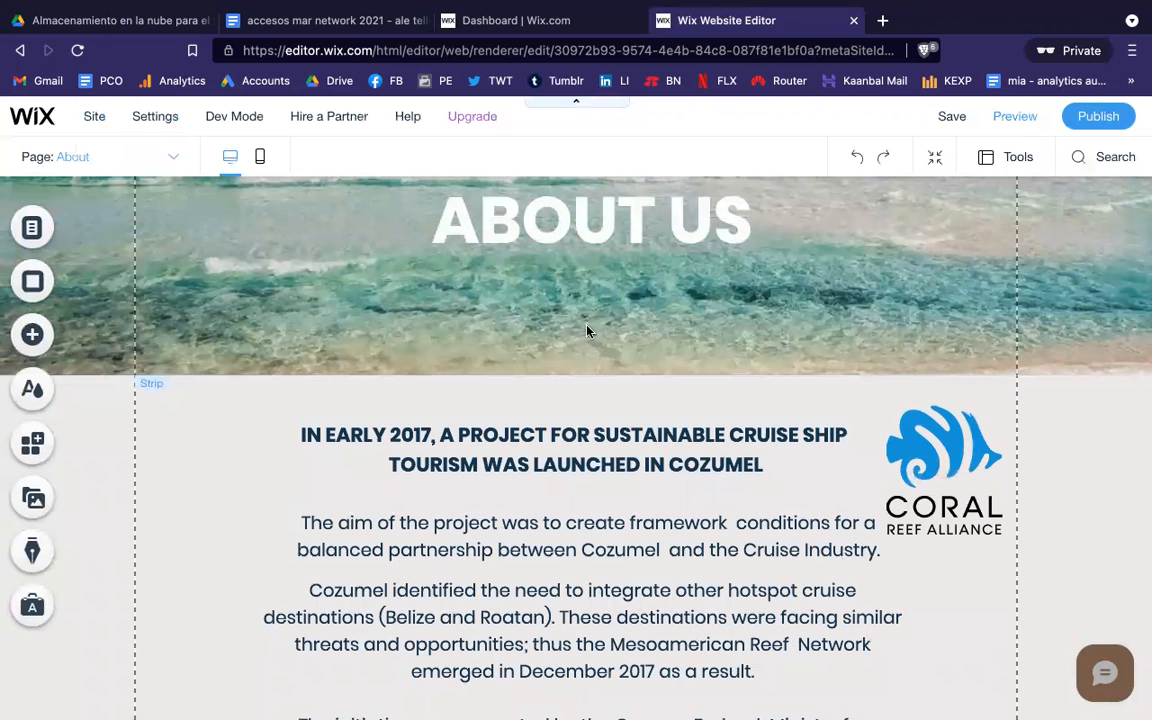
pyautogui.hotkey('ctrl', 't')
pyautogui.write('www.mar')
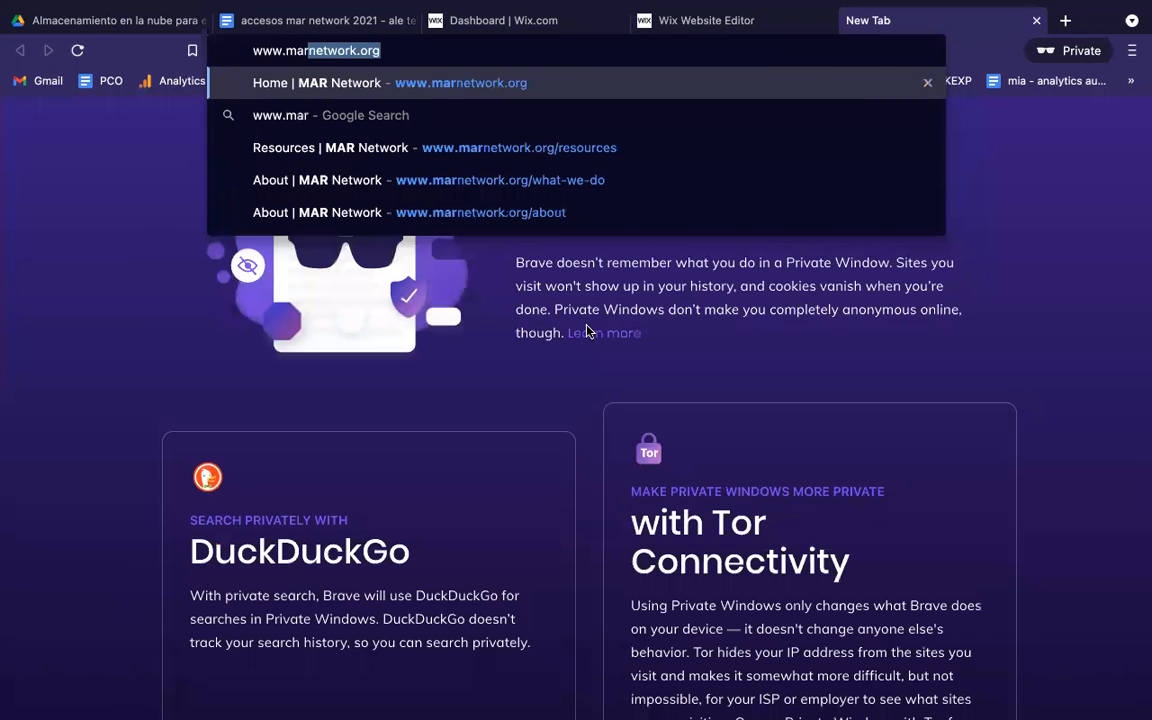
pyautogui.press('Right')
pyautogui.press('Return')
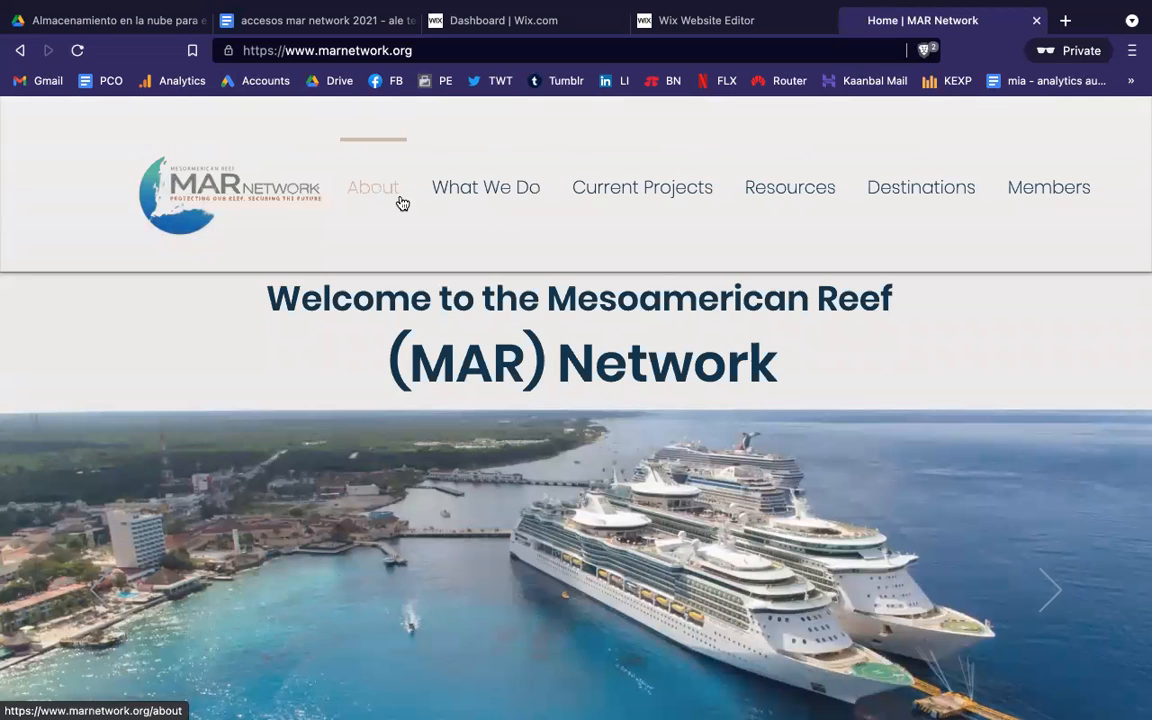
pyautogui.click(399, 199)
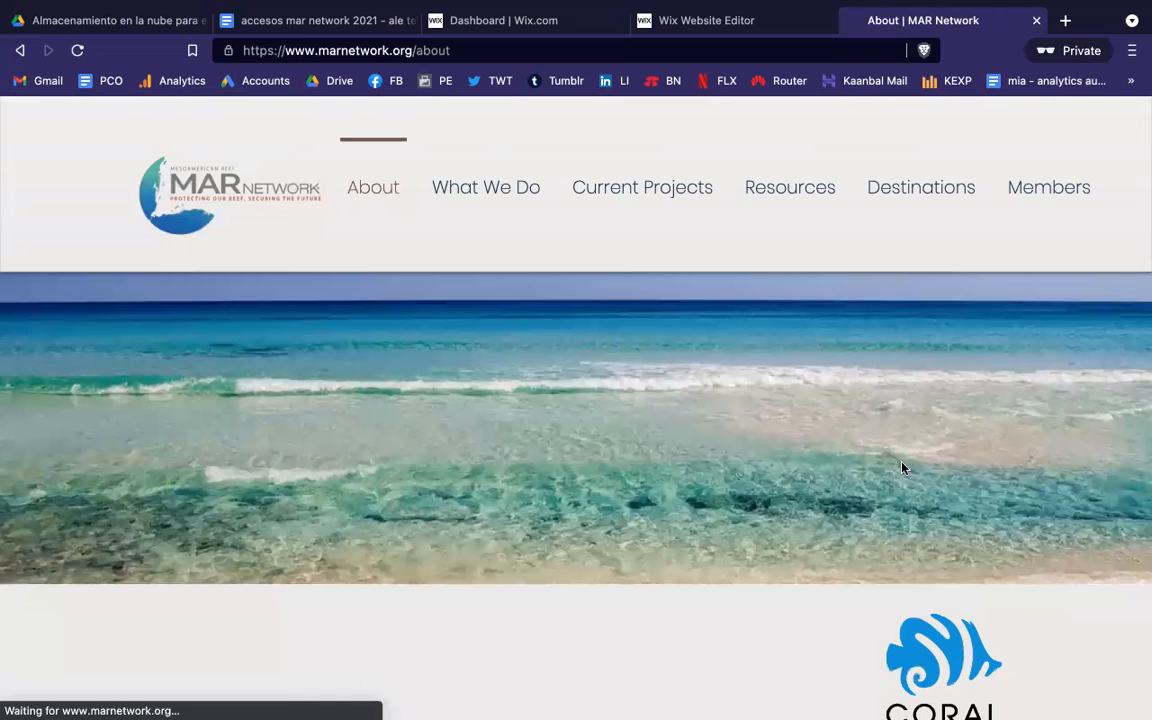
pyautogui.scroll(-2, 901, 468)
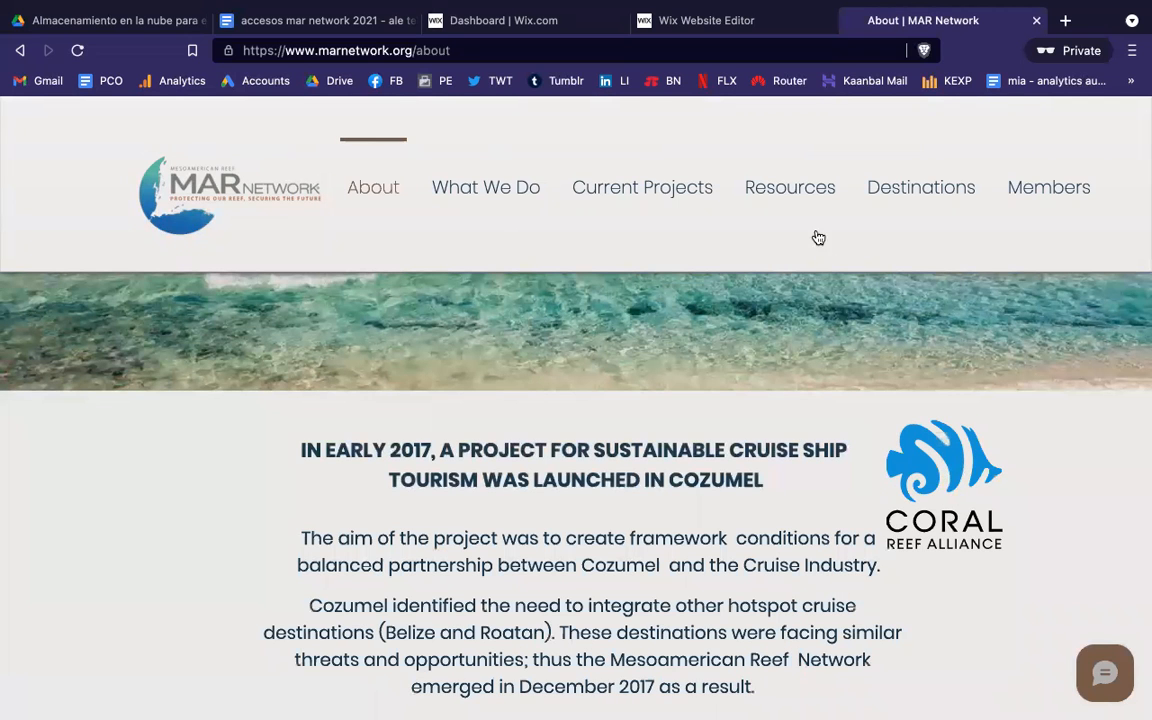
pyautogui.click(733, 26)
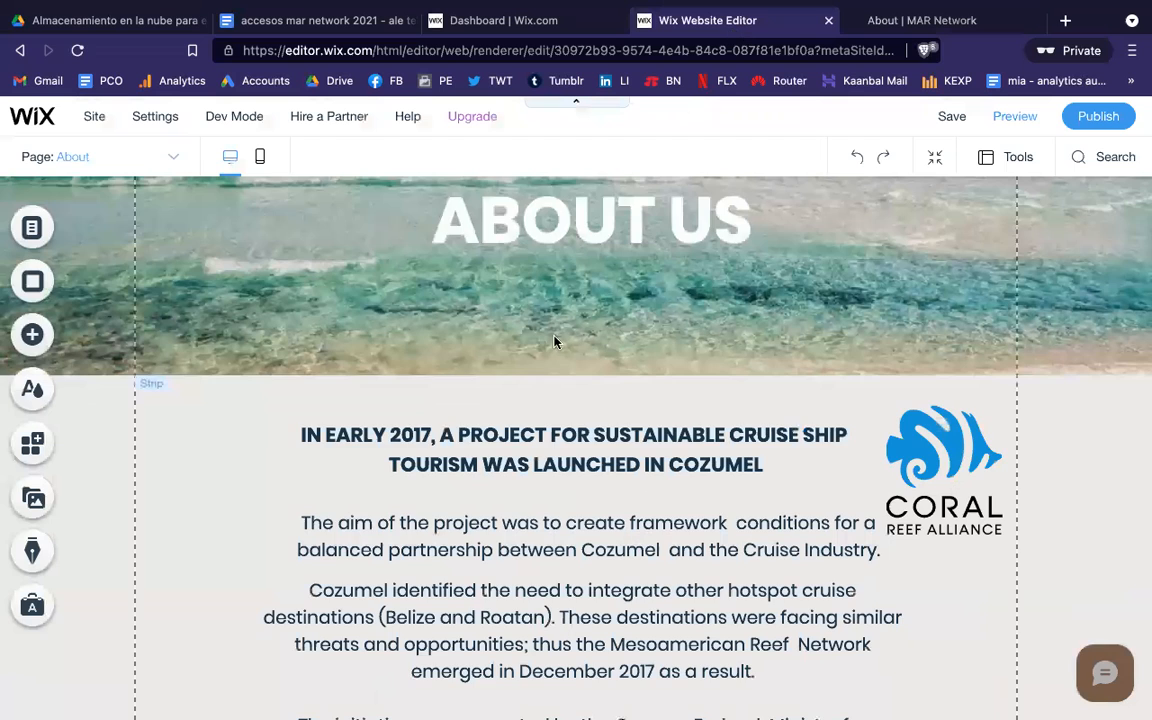
# Step: Scroll up and down through the desktop About page canvas to review its sections
pyautogui.scroll(3, 555, 342)
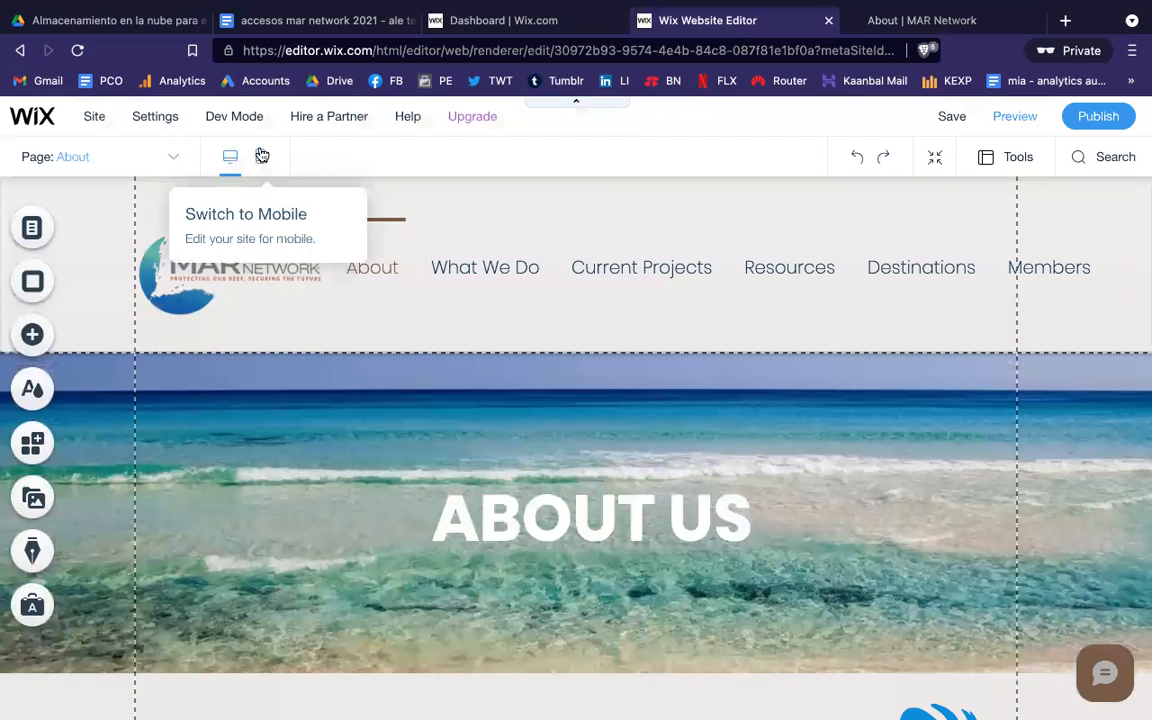
pyautogui.scroll(-10, 640, 357)
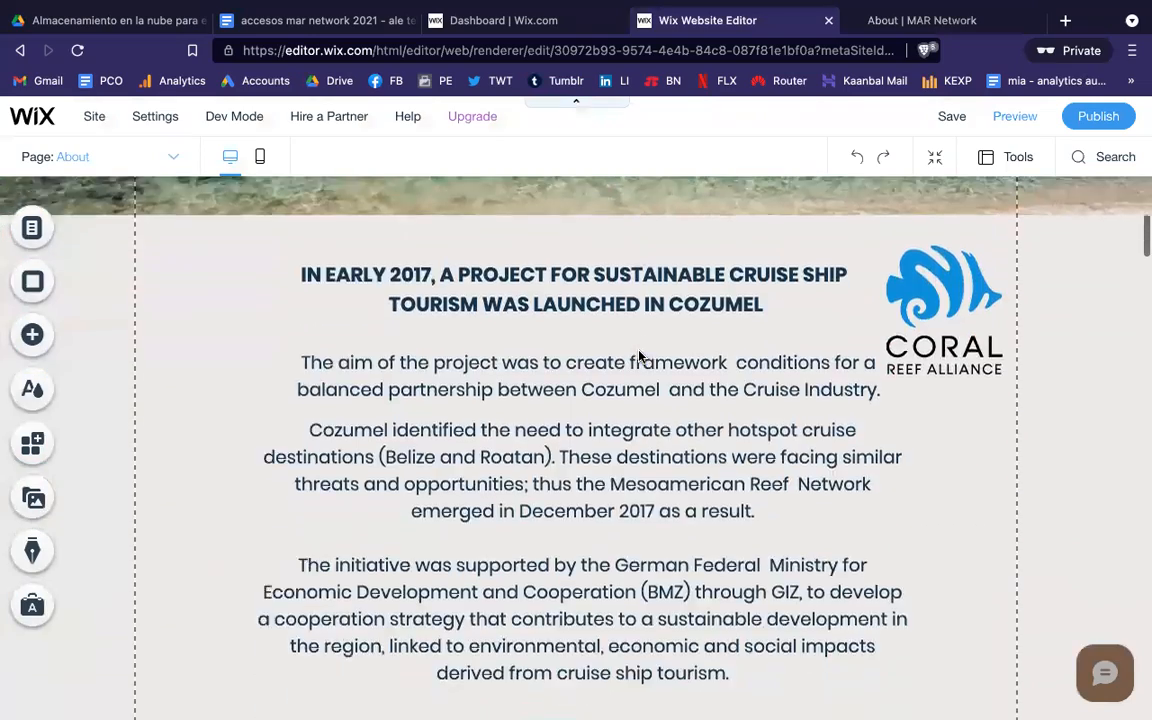
pyautogui.scroll(-10, 640, 357)
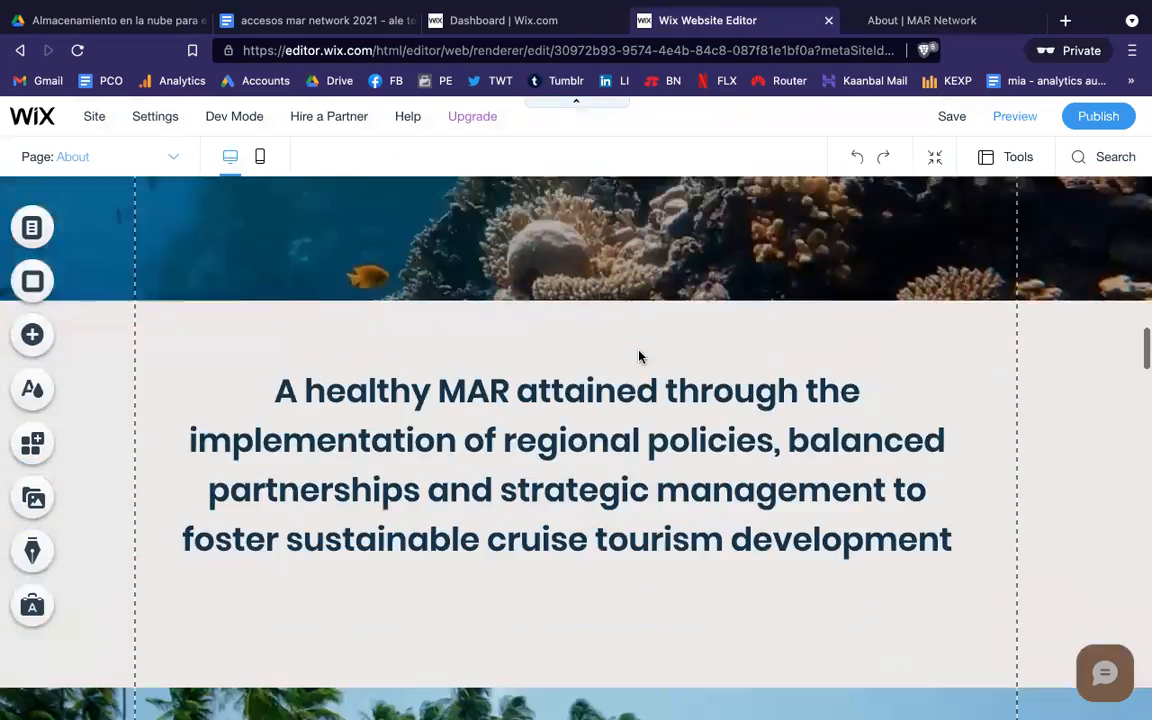
pyautogui.scroll(-3, 640, 357)
pyautogui.scroll(20, 640, 357)
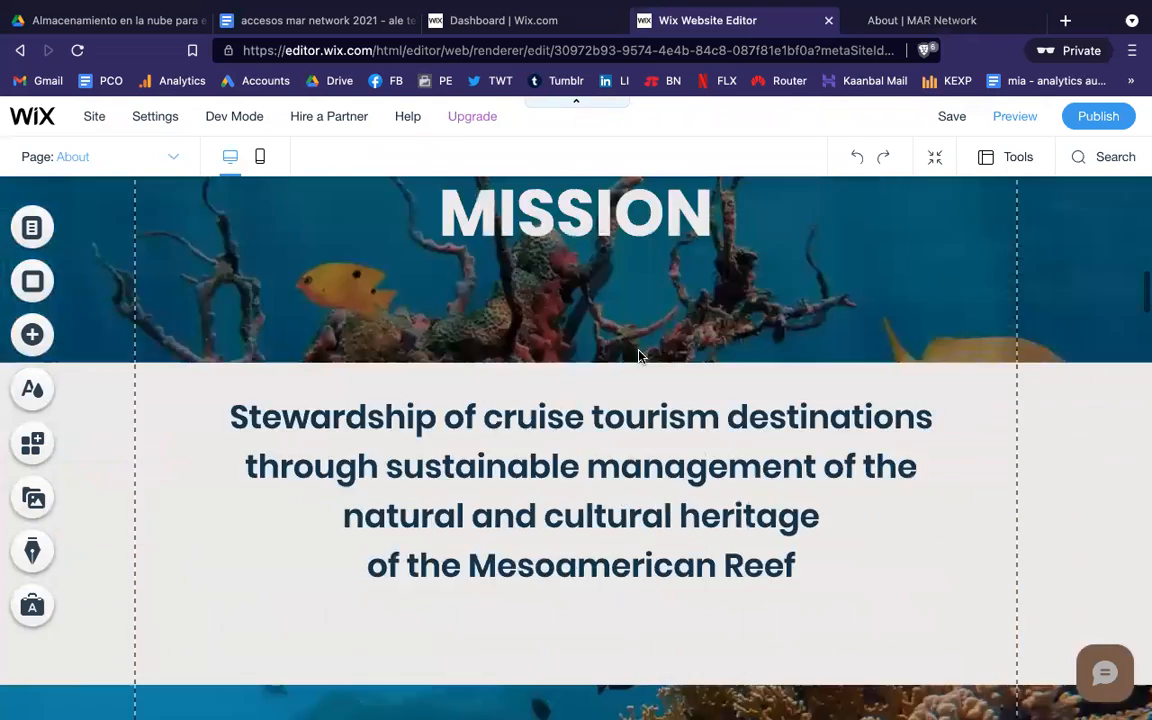
pyautogui.scroll(3, 640, 357)
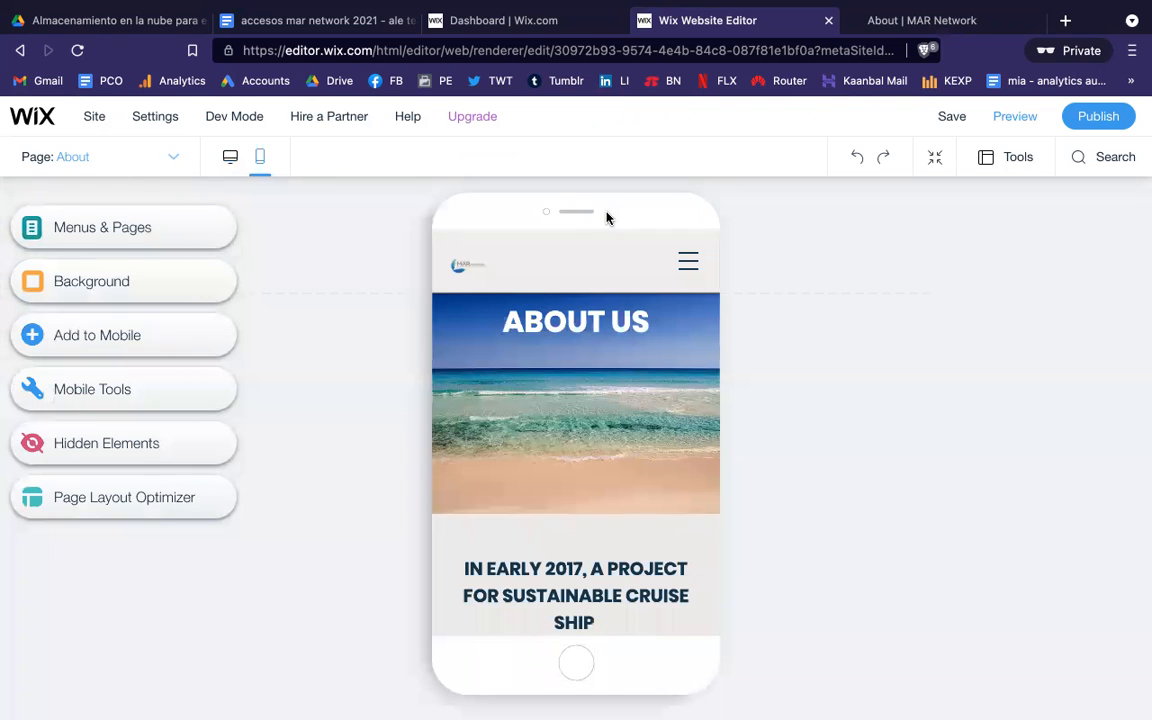
pyautogui.moveTo(552, 358)
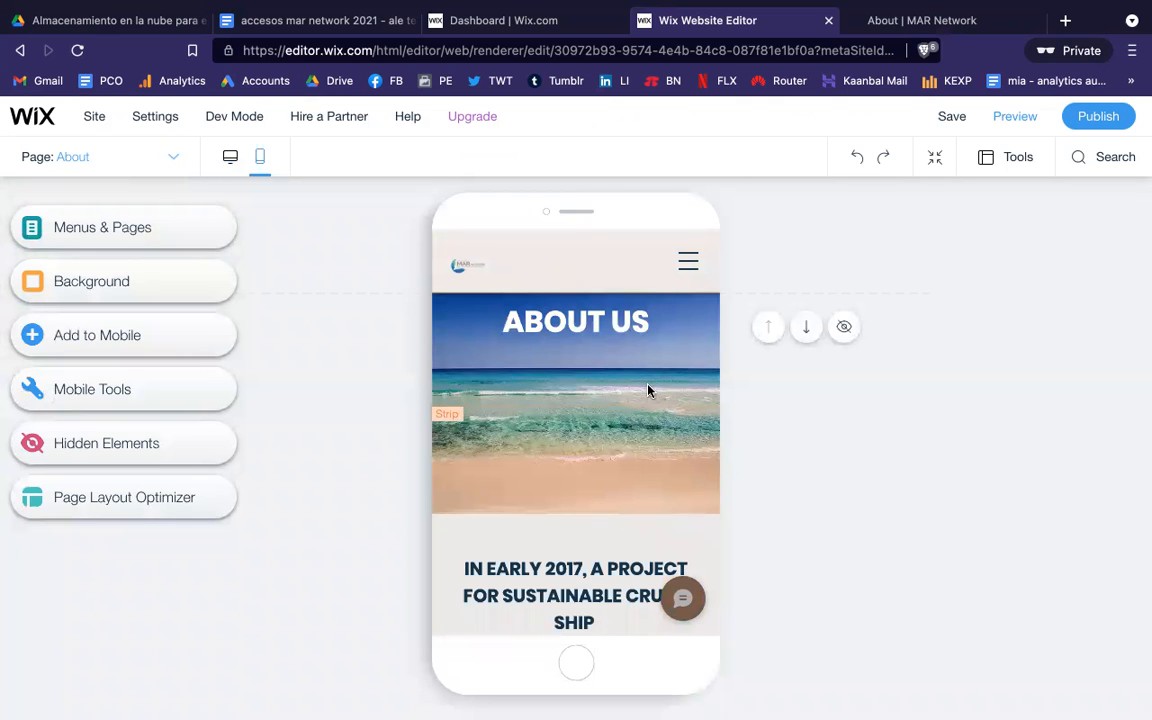
pyautogui.scroll(-3, 648, 390)
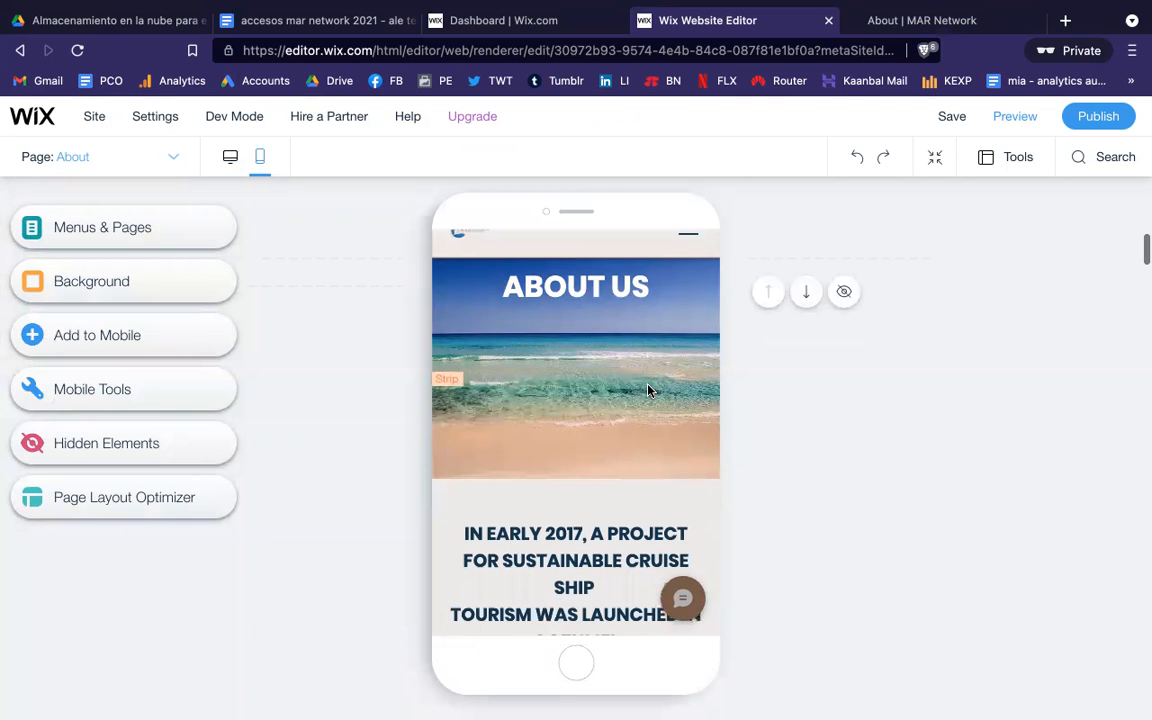
pyautogui.scroll(-5, 648, 390)
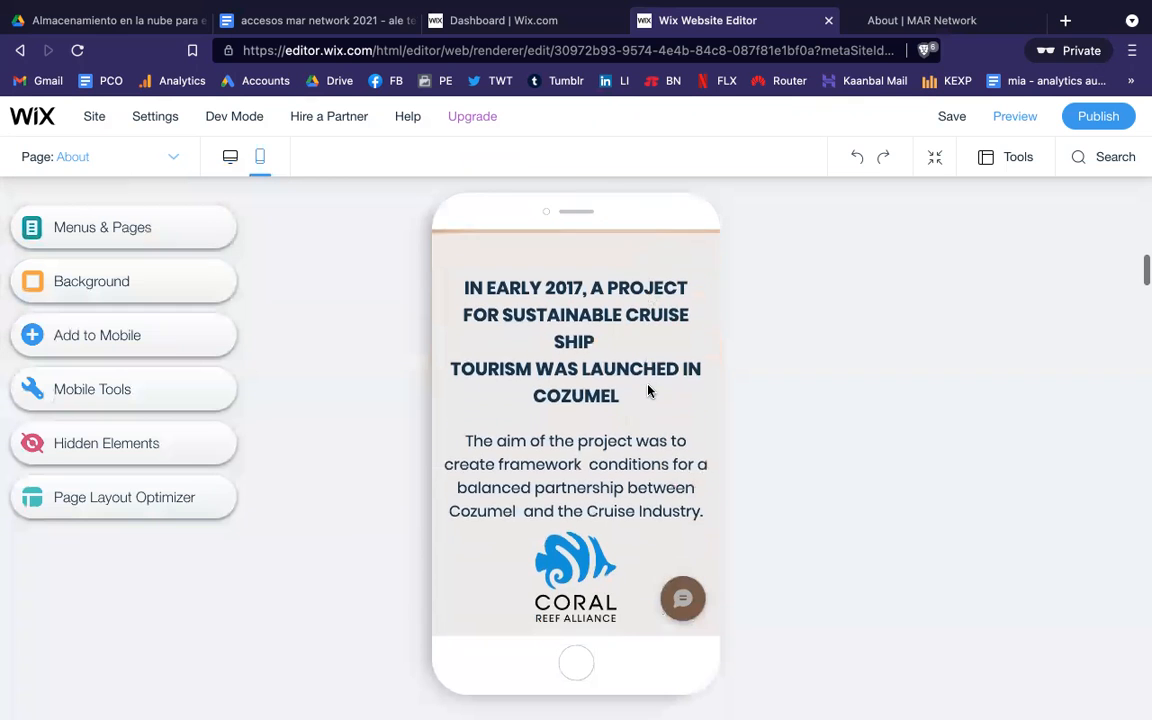
pyautogui.scroll(-6, 648, 390)
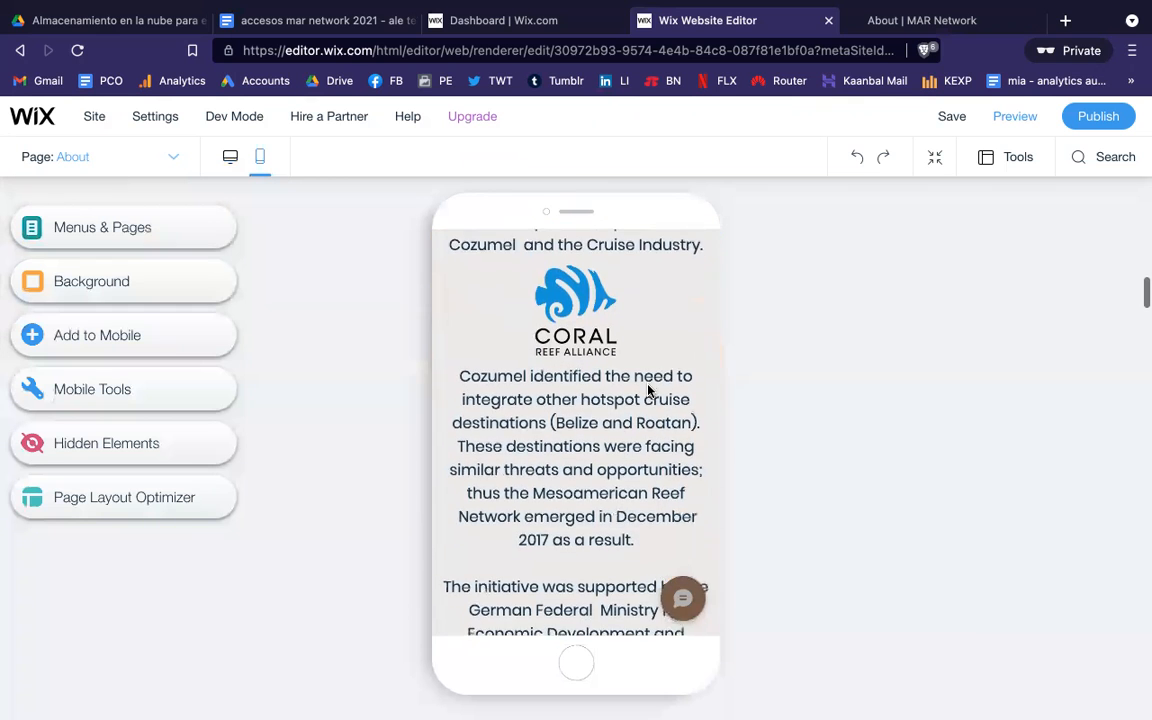
pyautogui.scroll(-4, 648, 390)
pyautogui.scroll(6, 648, 390)
pyautogui.scroll(4, 648, 390)
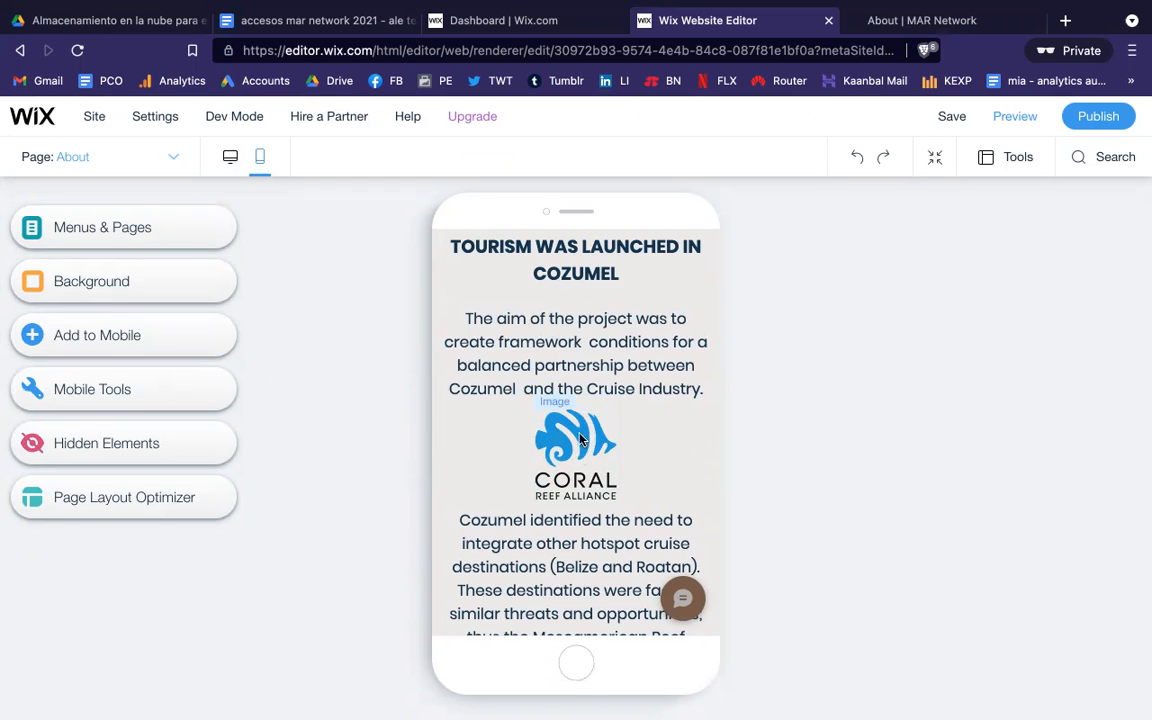
pyautogui.click(231, 160)
pyautogui.scroll(-4, 612, 482)
pyautogui.scroll(-2, 612, 482)
pyautogui.scroll(8, 612, 482)
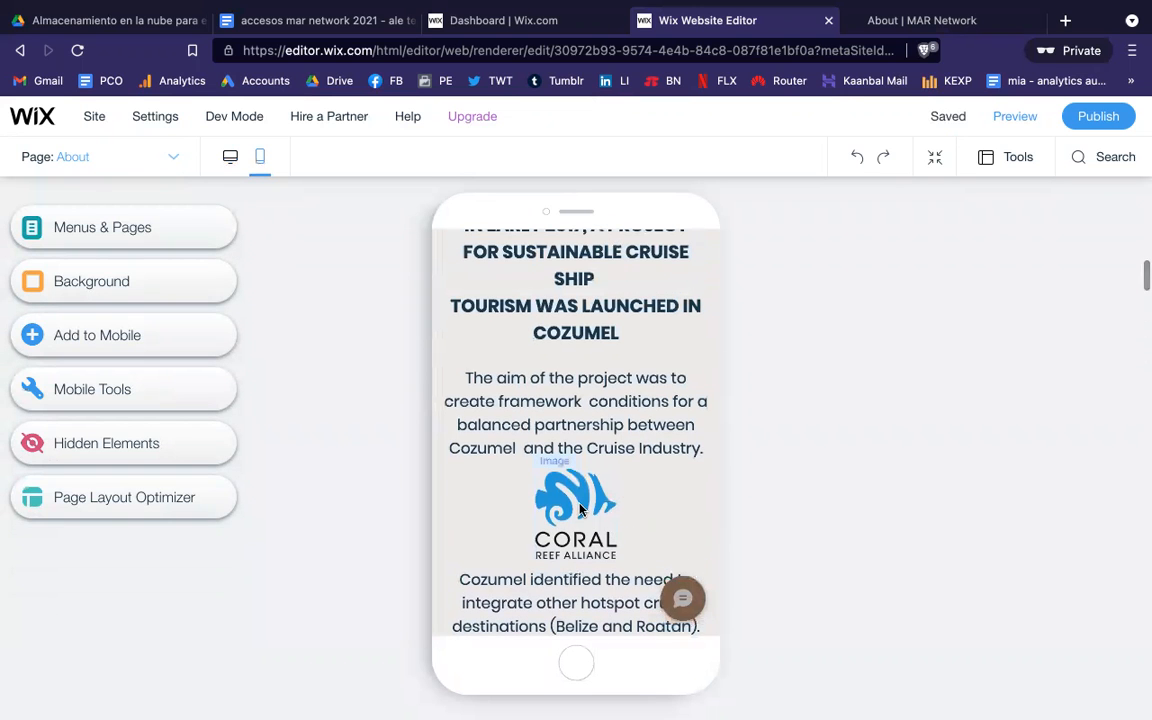
pyautogui.click(579, 504)
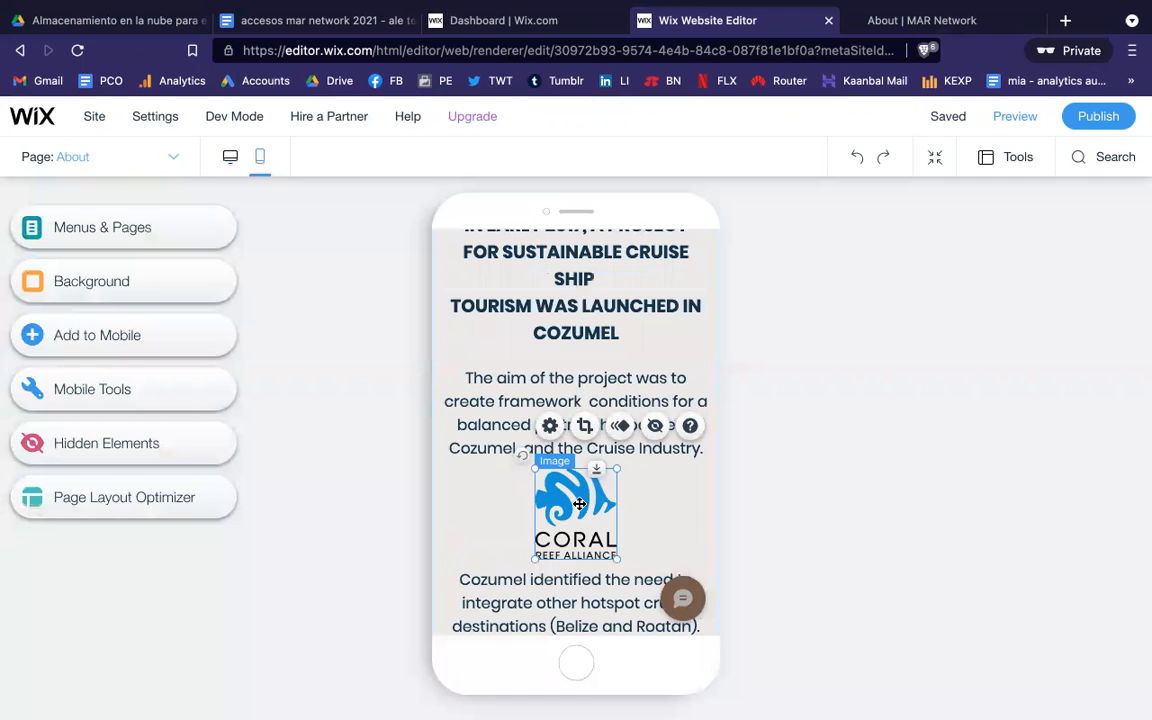
pyautogui.click(658, 504)
pyautogui.scroll(-2, 658, 504)
pyautogui.scroll(-1, 658, 504)
pyautogui.scroll(5, 661, 504)
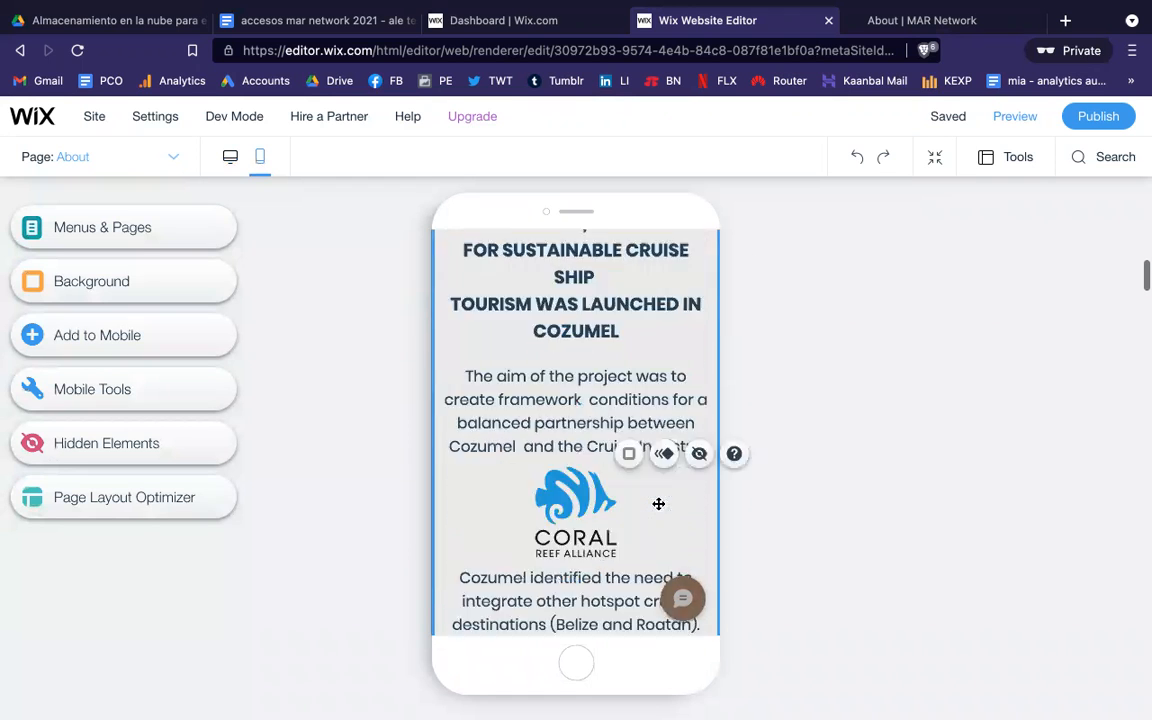
pyautogui.click(231, 158)
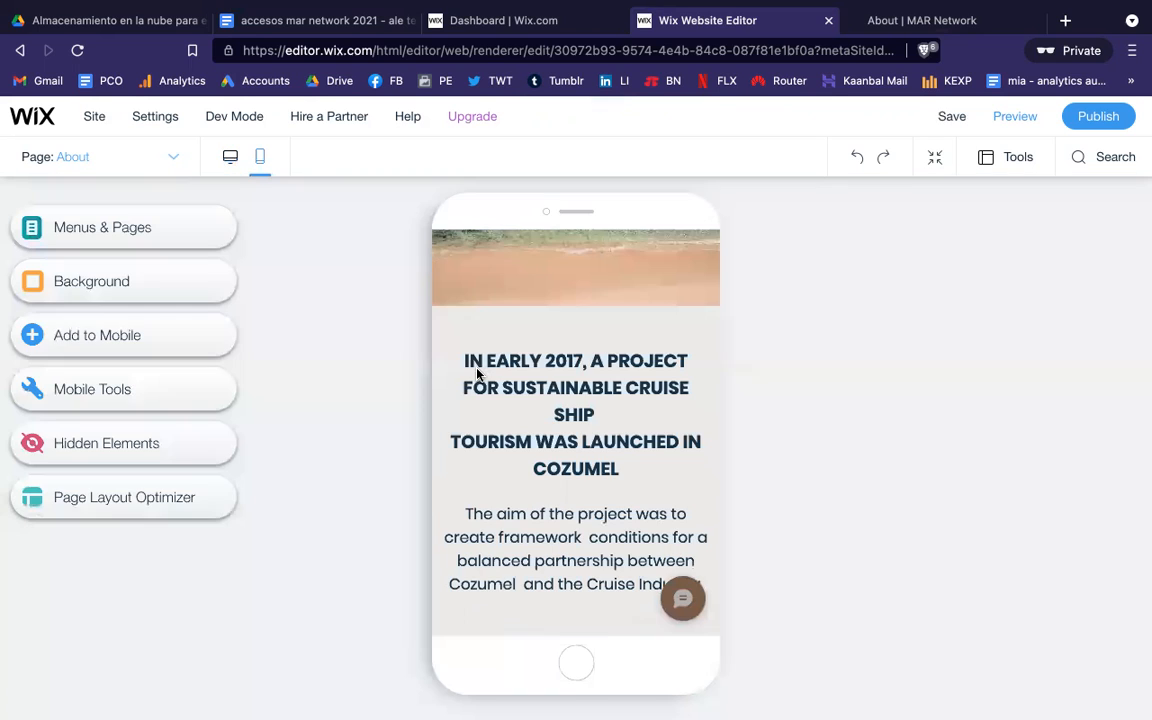
pyautogui.scroll(-3, 540, 420)
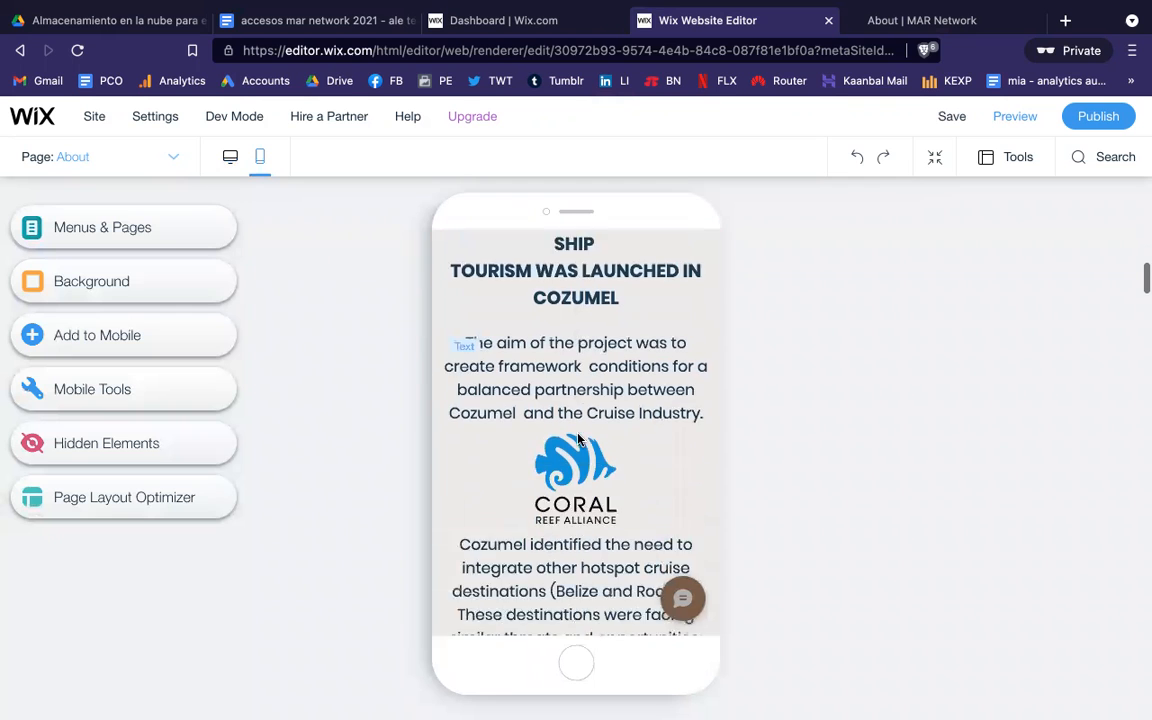
pyautogui.scroll(-5, 577, 437)
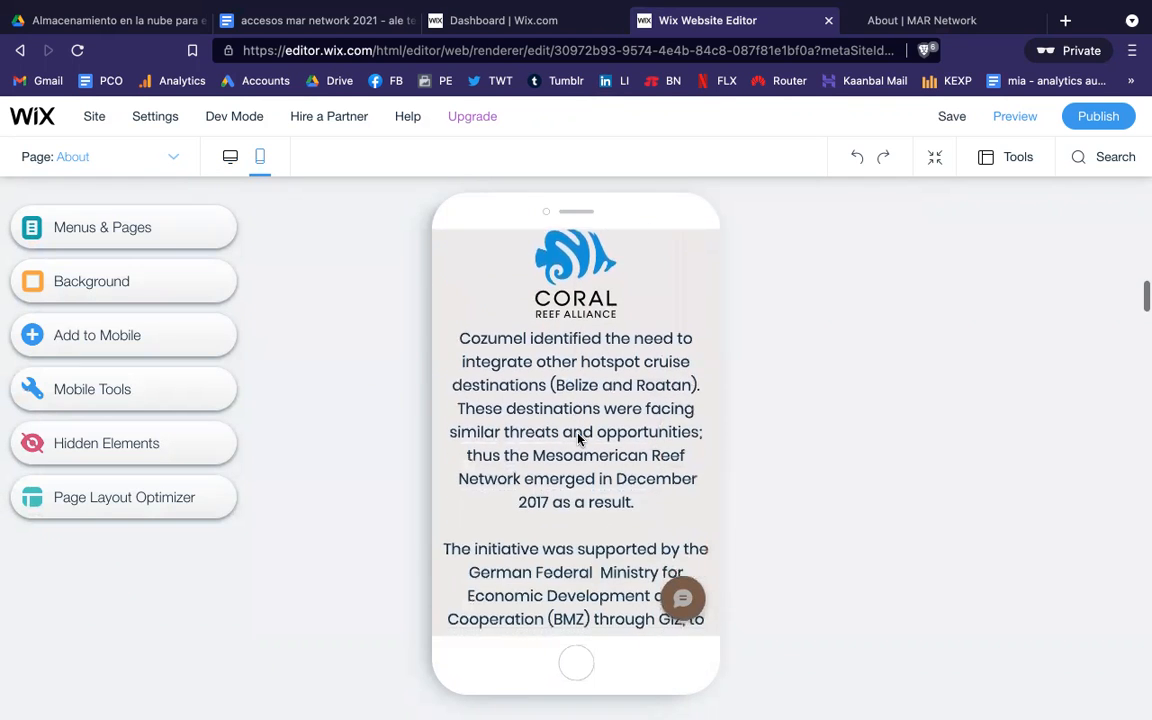
pyautogui.scroll(-4, 577, 437)
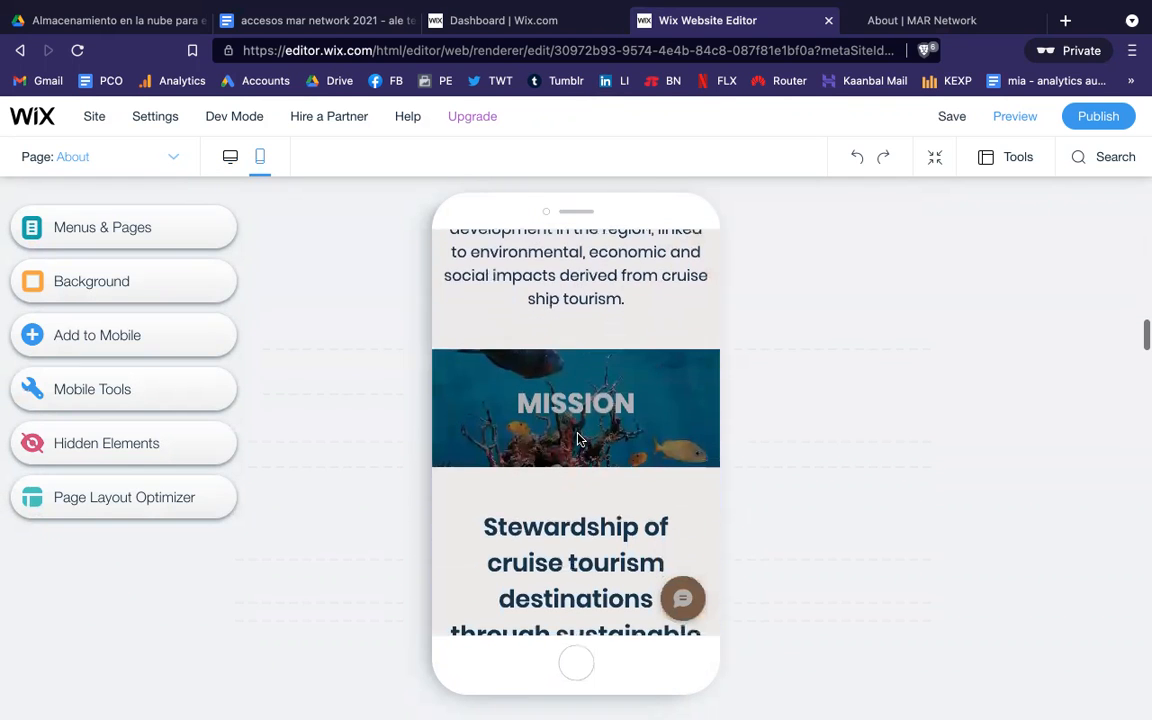
pyautogui.scroll(-5, 576, 514)
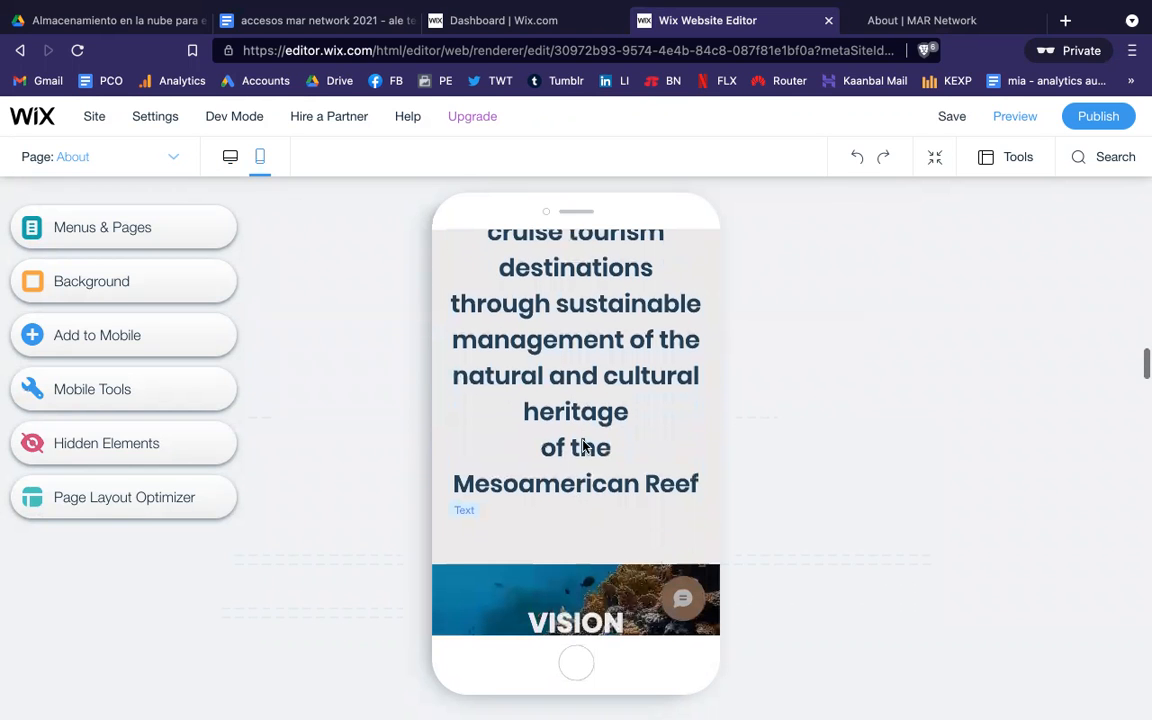
pyautogui.scroll(-3, 588, 422)
pyautogui.scroll(4, 588, 424)
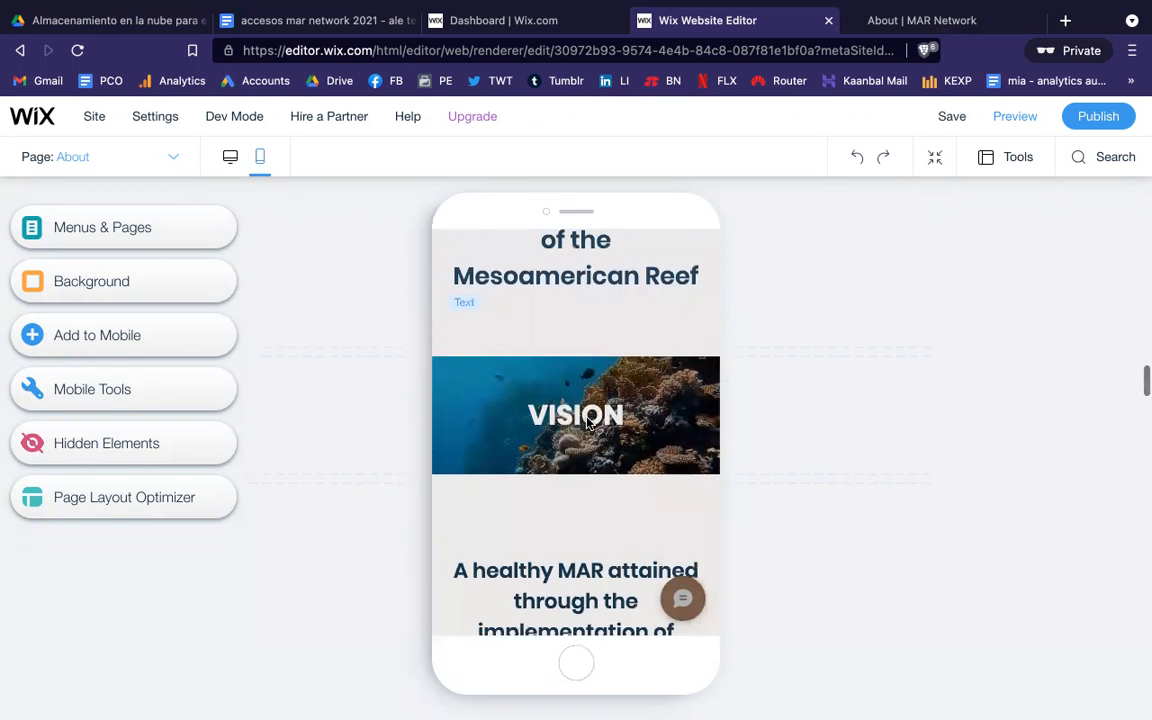
pyautogui.scroll(5, 588, 422)
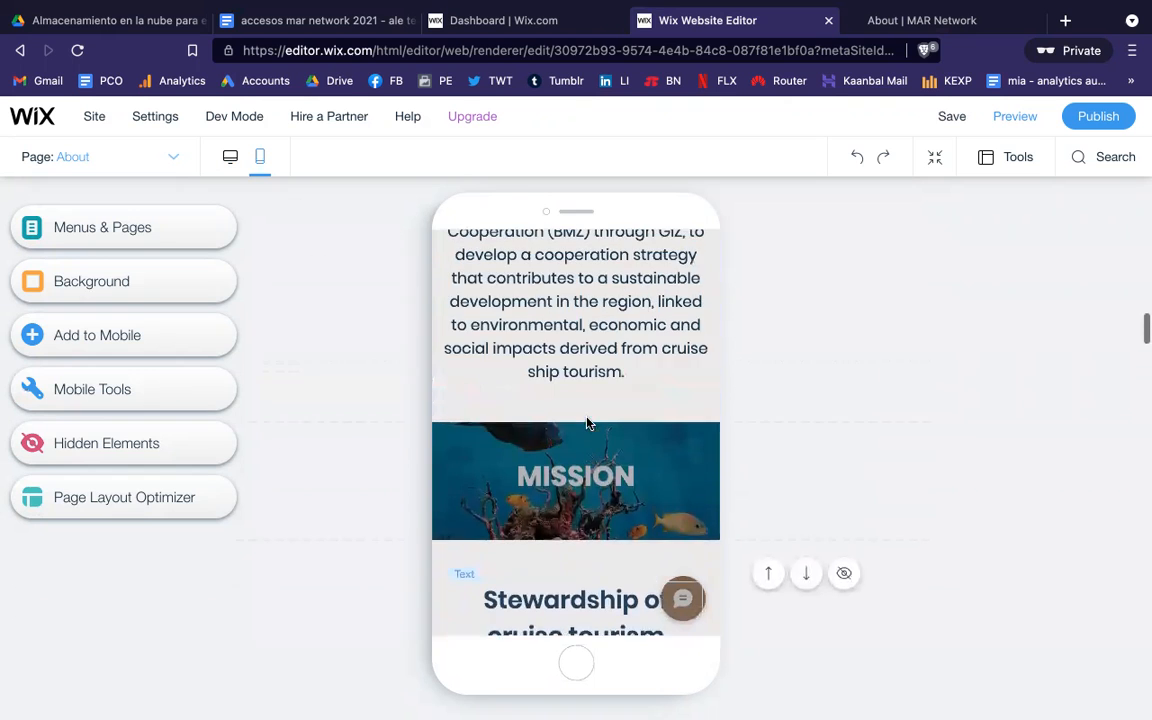
pyautogui.scroll(10, 588, 424)
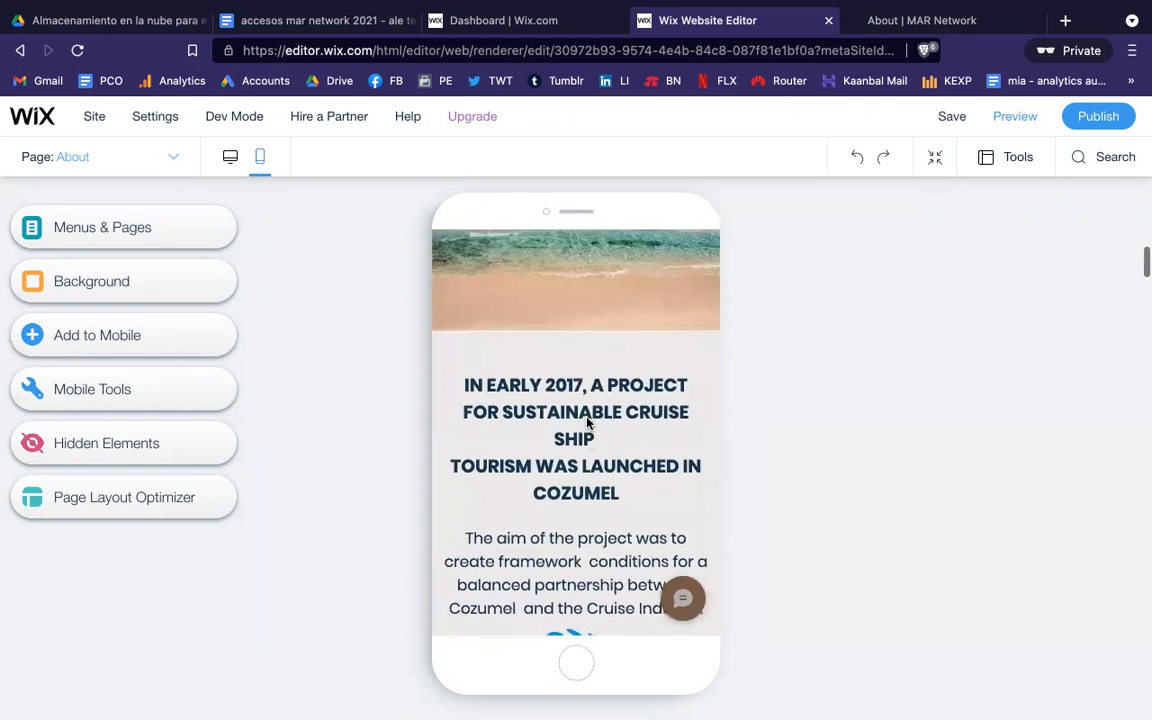
pyautogui.scroll(3, 588, 424)
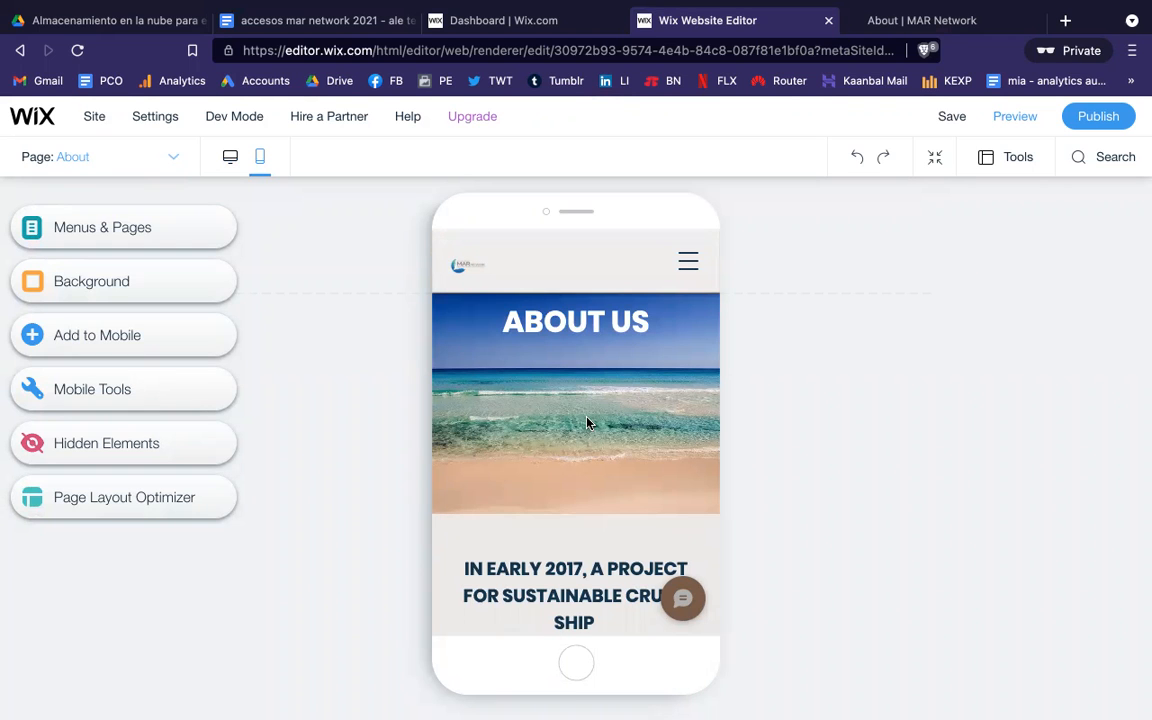
pyautogui.scroll(-5, 588, 424)
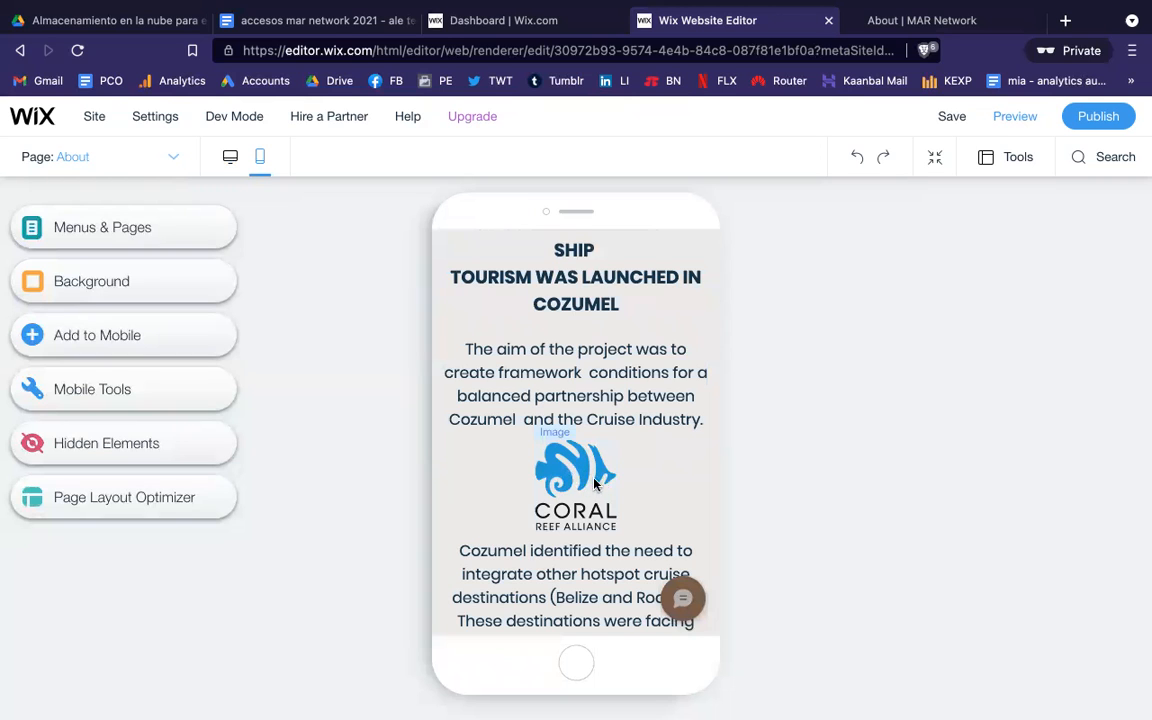
pyautogui.scroll(3, 669, 480)
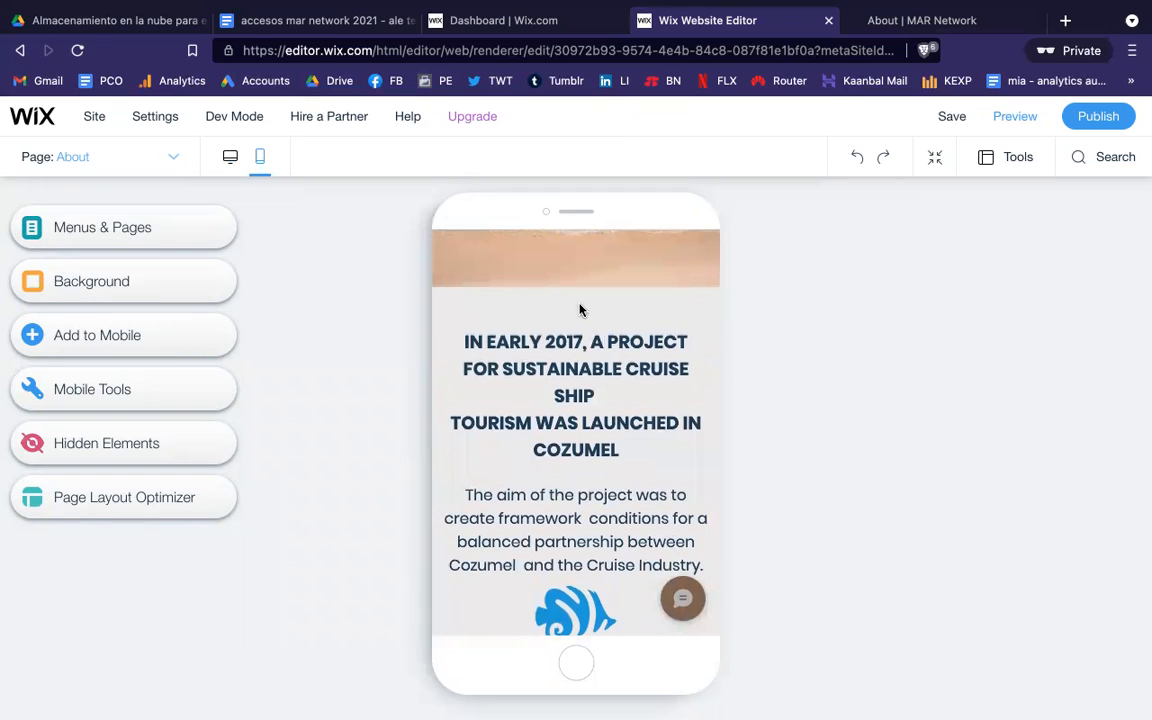
pyautogui.scroll(-2, 576, 389)
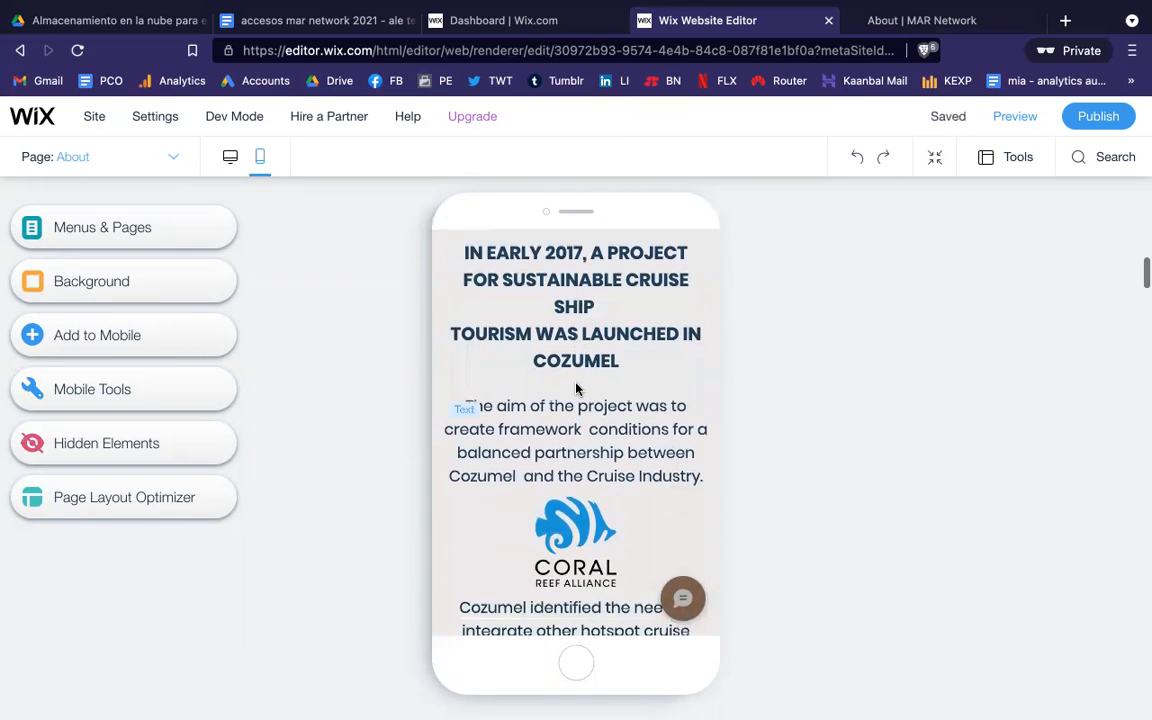
# Step: Drag the CORAL logo above the IN EARLY 2017 heading and shift the heading down beneath it
pyautogui.click(574, 510)
pyautogui.moveTo(574, 510); pyautogui.dragTo(571, 314)
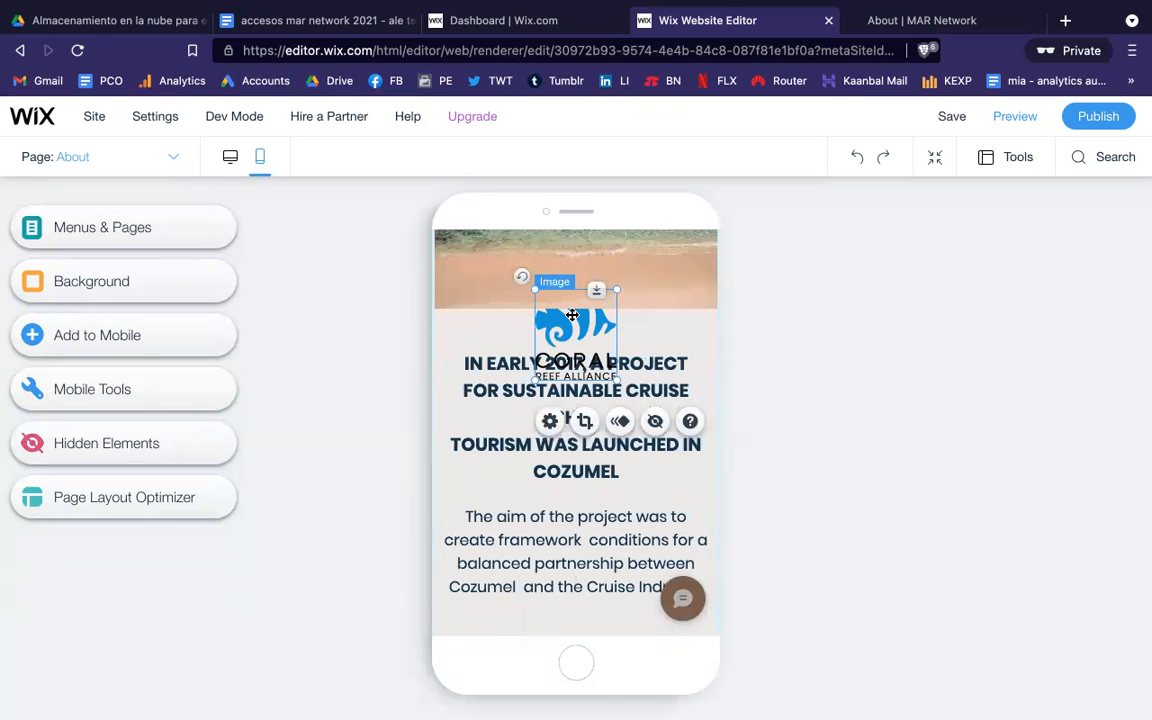
pyautogui.click(642, 368)
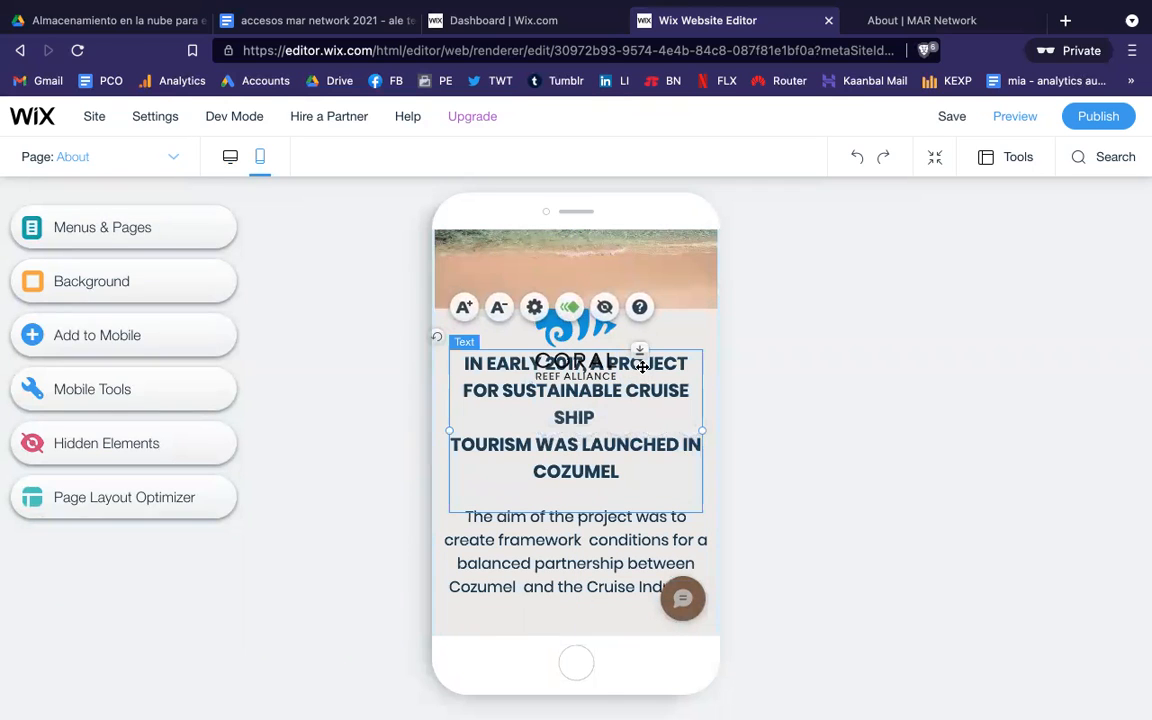
pyautogui.moveTo(642, 368); pyautogui.dragTo(639, 413)
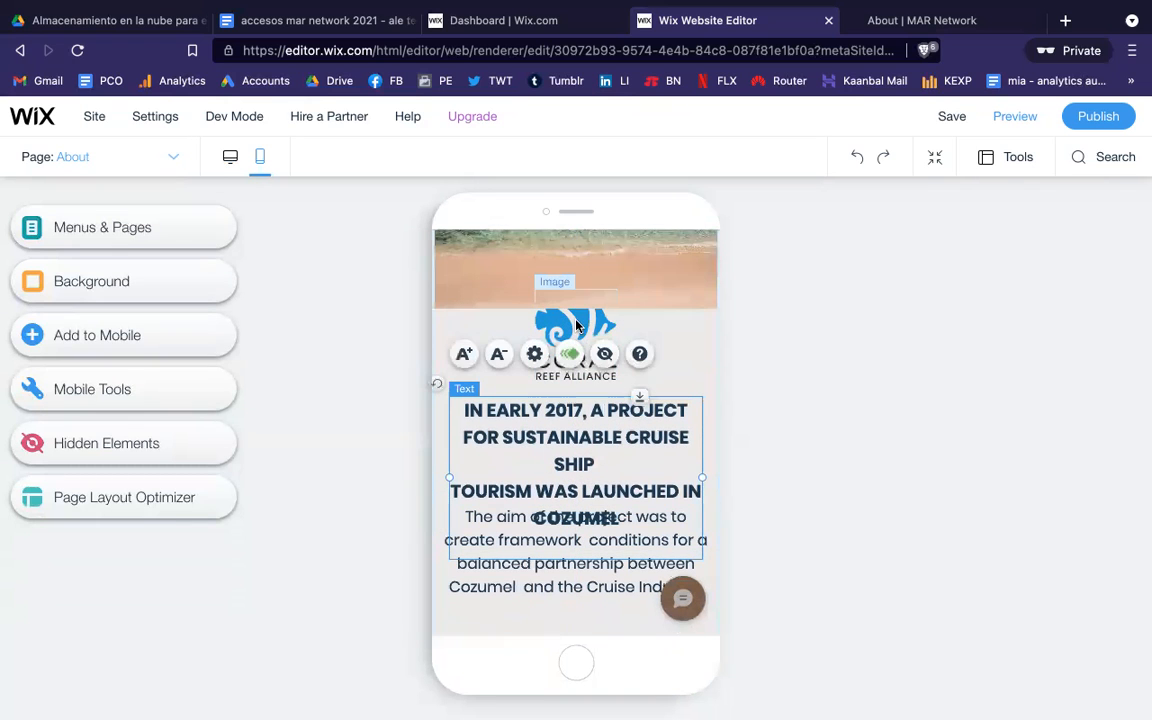
pyautogui.moveTo(578, 327); pyautogui.dragTo(575, 349)
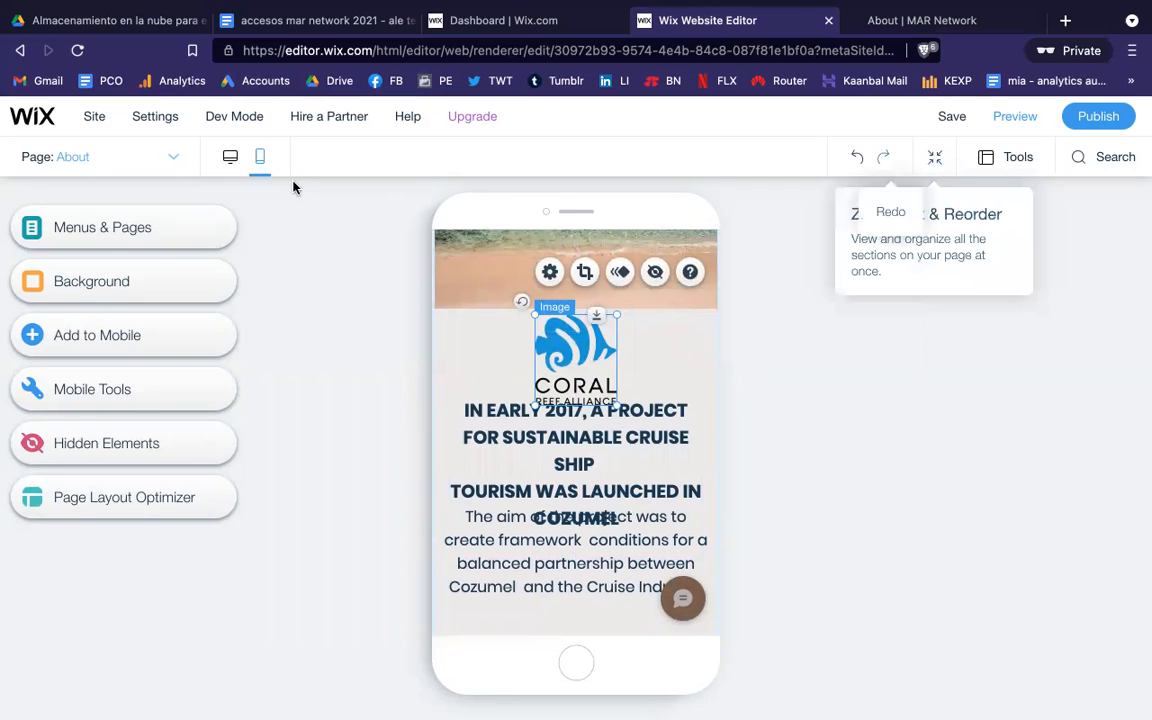
# Step: On the desktop layout, delete the Coral Reef Alliance logo and publish the site
pyautogui.click(227, 160)
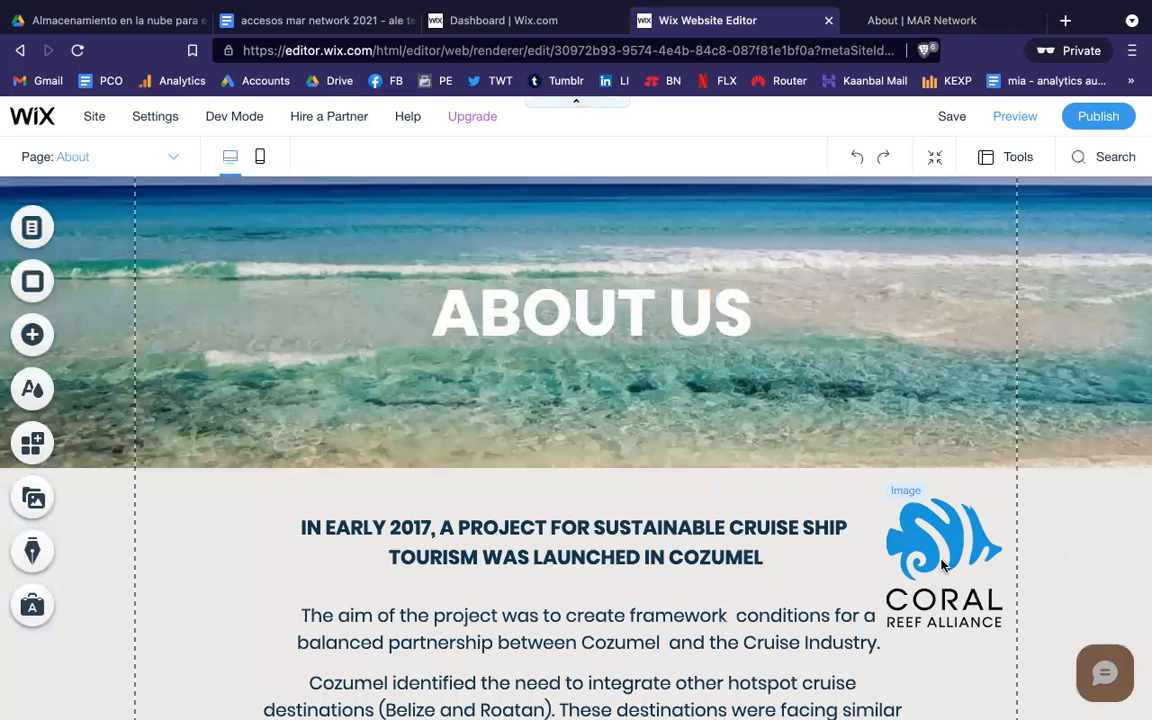
pyautogui.click(942, 560)
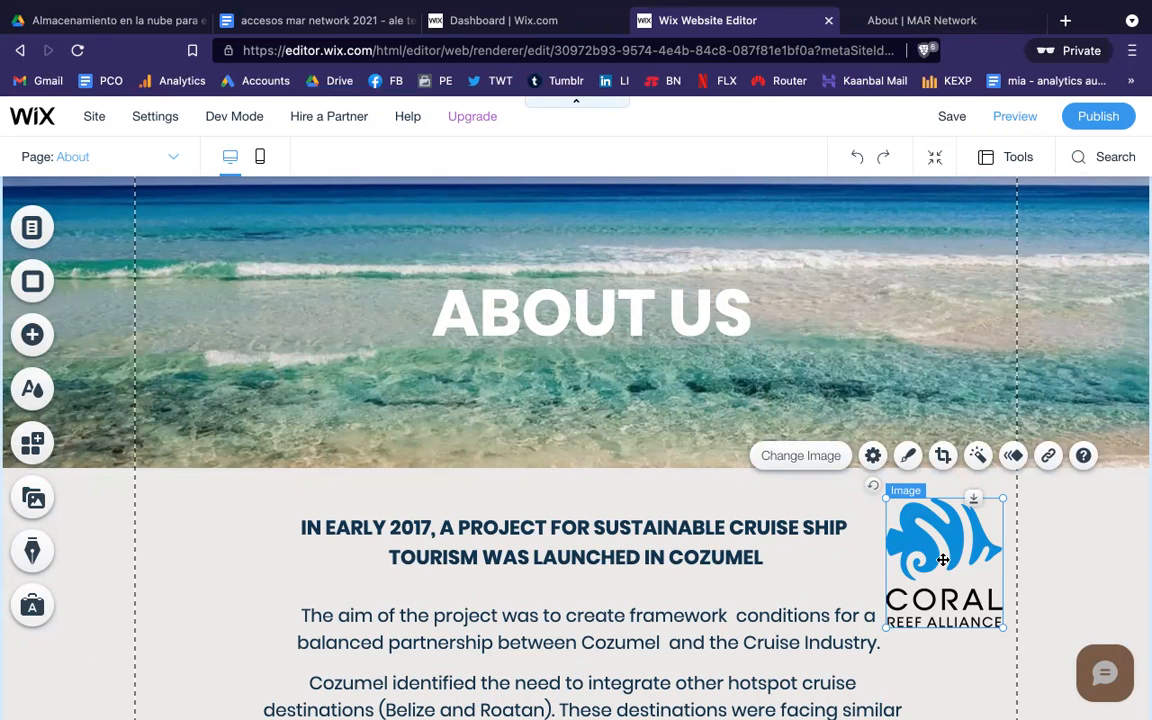
pyautogui.press('Delete')
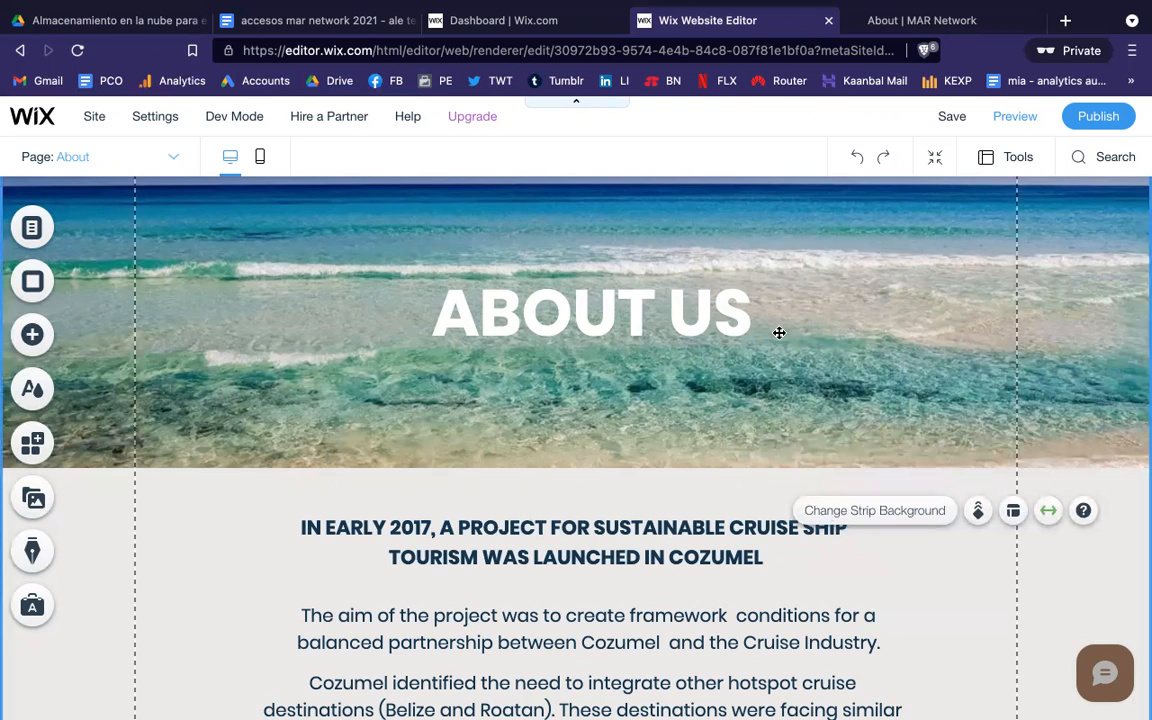
pyautogui.click(1105, 119)
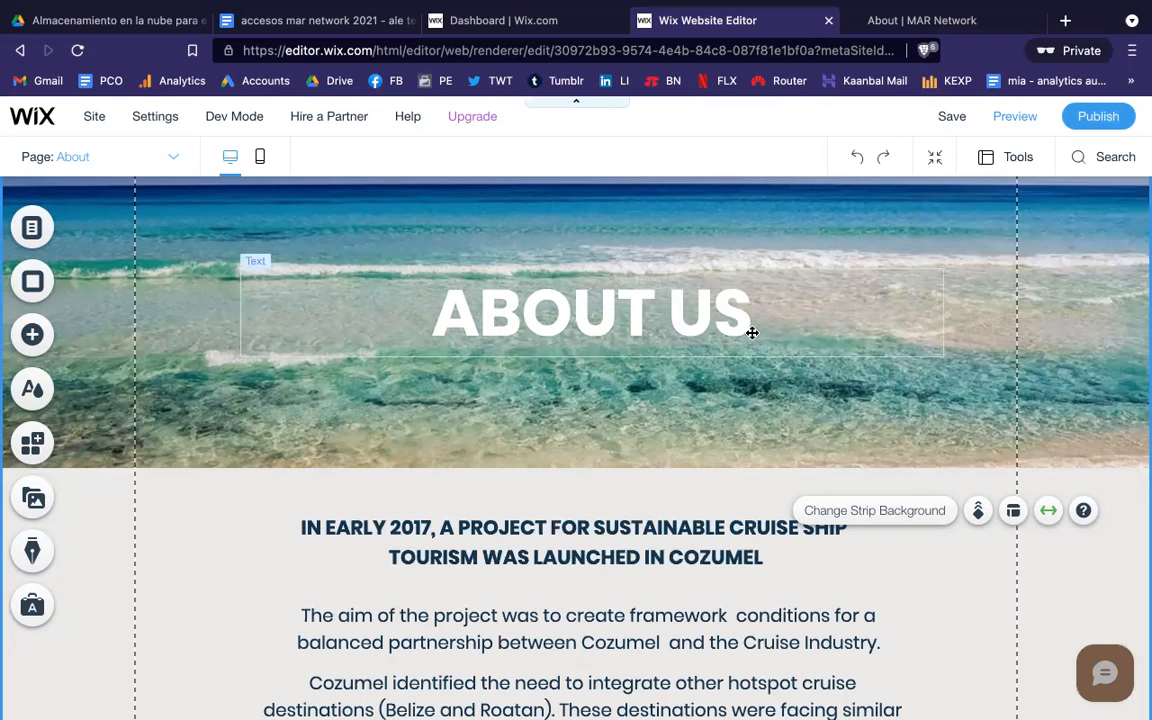
# Step: In mobile view, move The aim of the project paragraph down and drop the IN EARLY 2017 heading above it
pyautogui.click(261, 160)
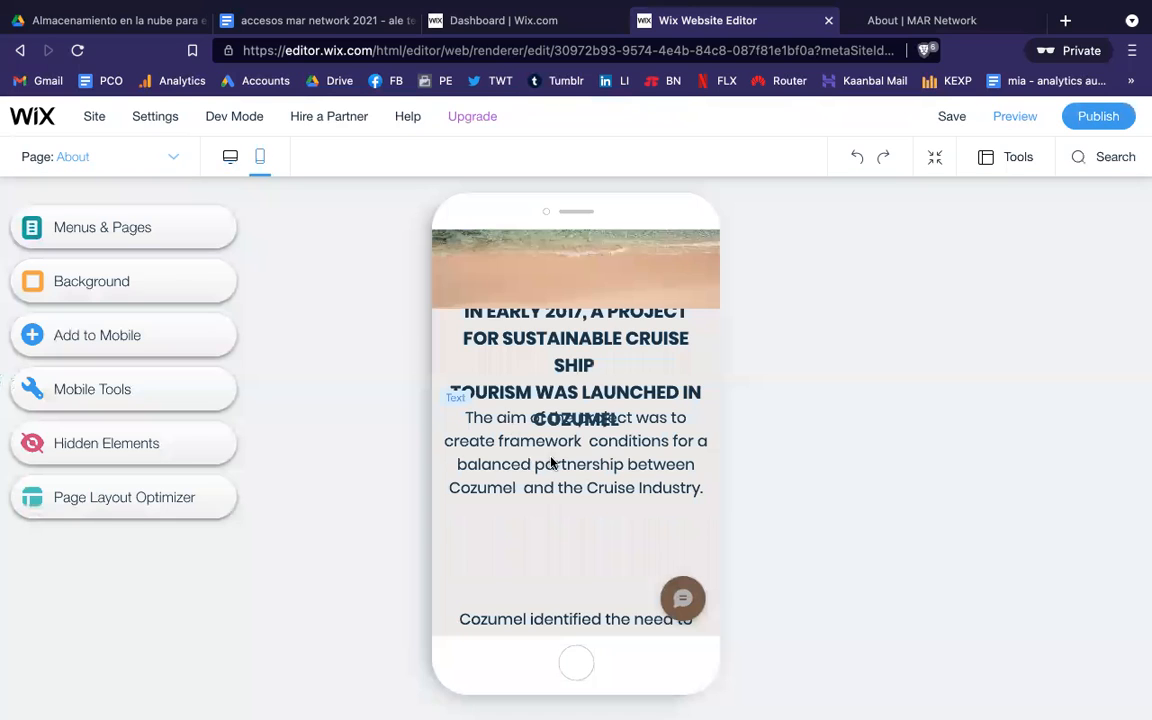
pyautogui.scroll(2, 654, 485)
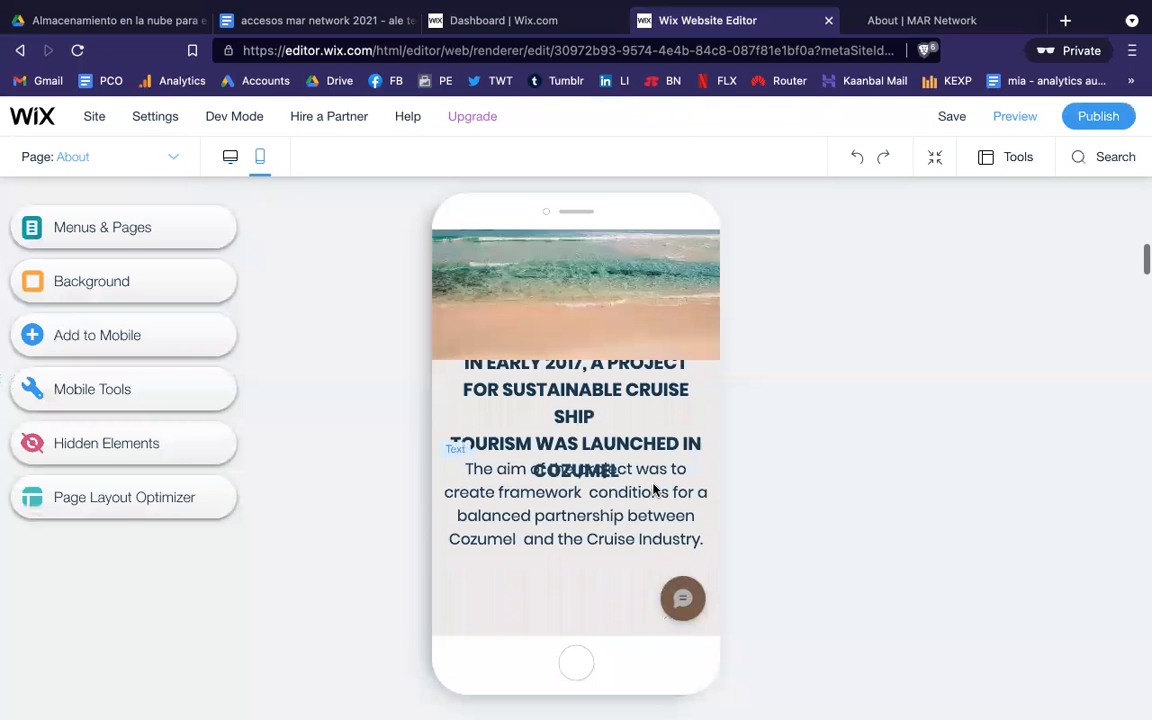
pyautogui.scroll(-2, 654, 489)
pyautogui.click(643, 487)
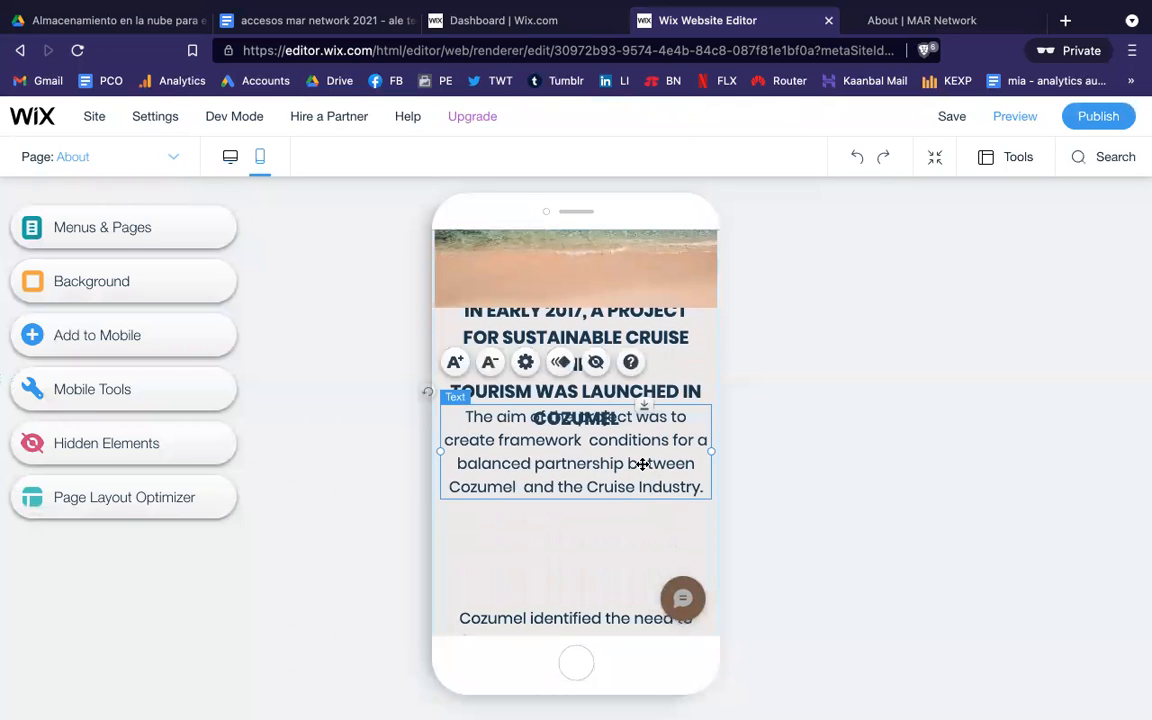
pyautogui.moveTo(643, 487); pyautogui.dragTo(646, 542)
pyautogui.click(630, 366)
pyautogui.moveTo(630, 368); pyautogui.dragTo(630, 392)
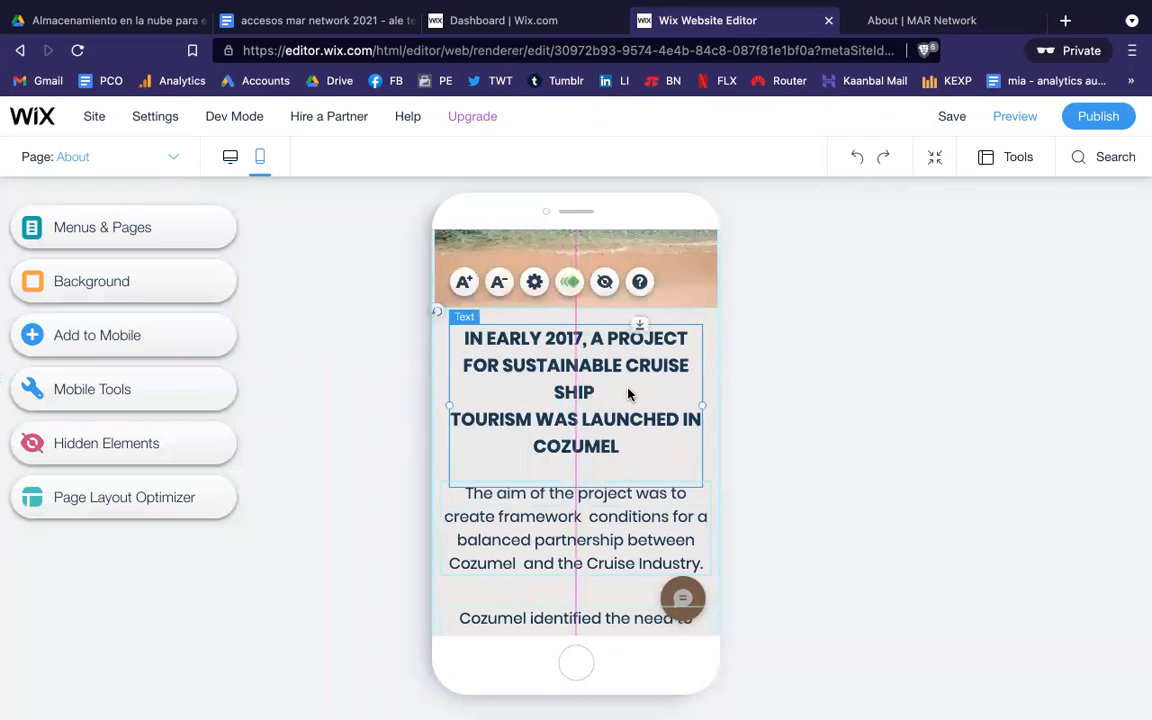
pyautogui.click(893, 403)
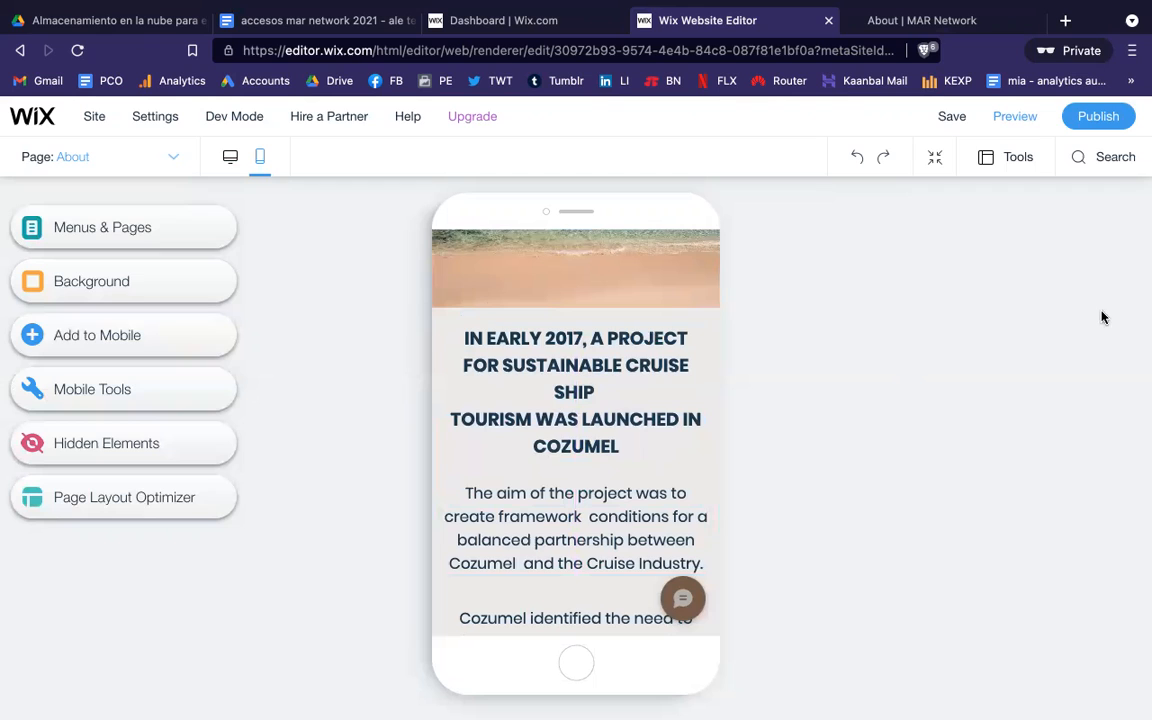
# Step: Publish the updated site and return to the desktop layout
pyautogui.click(1096, 117)
pyautogui.click(229, 158)
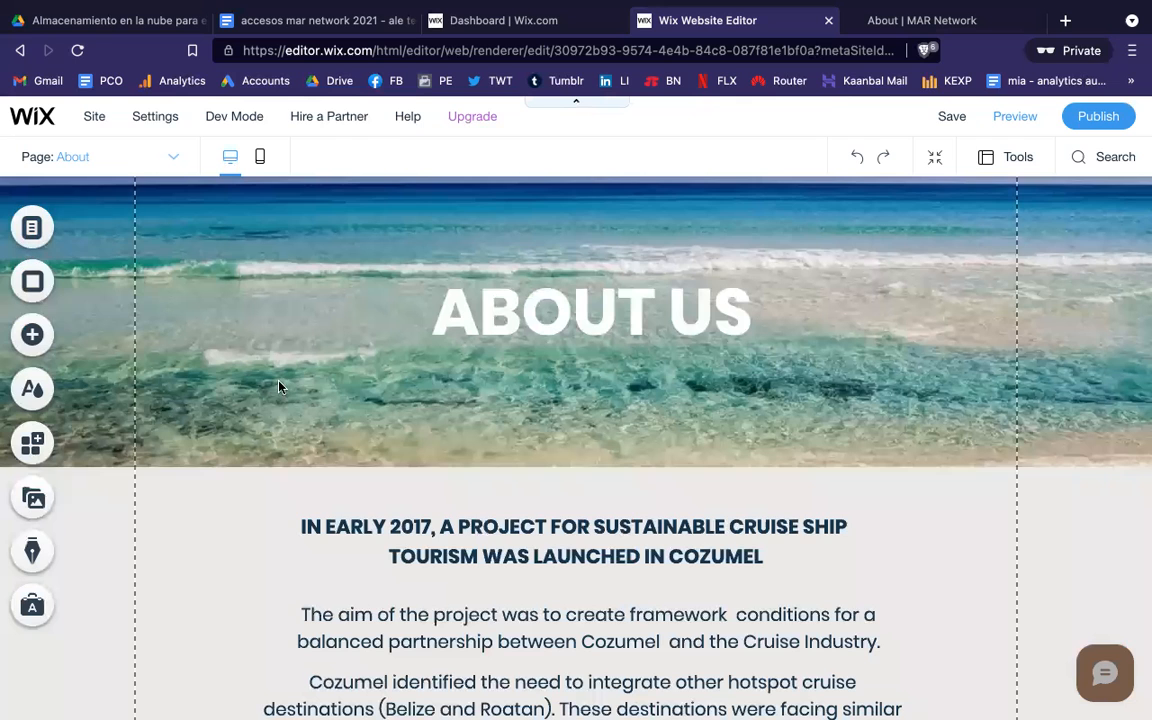
# Step: Scroll down the desktop About page and select the MISSION and About Us banner sections
pyautogui.scroll(-3, 369, 481)
pyautogui.scroll(-3, 369, 481)
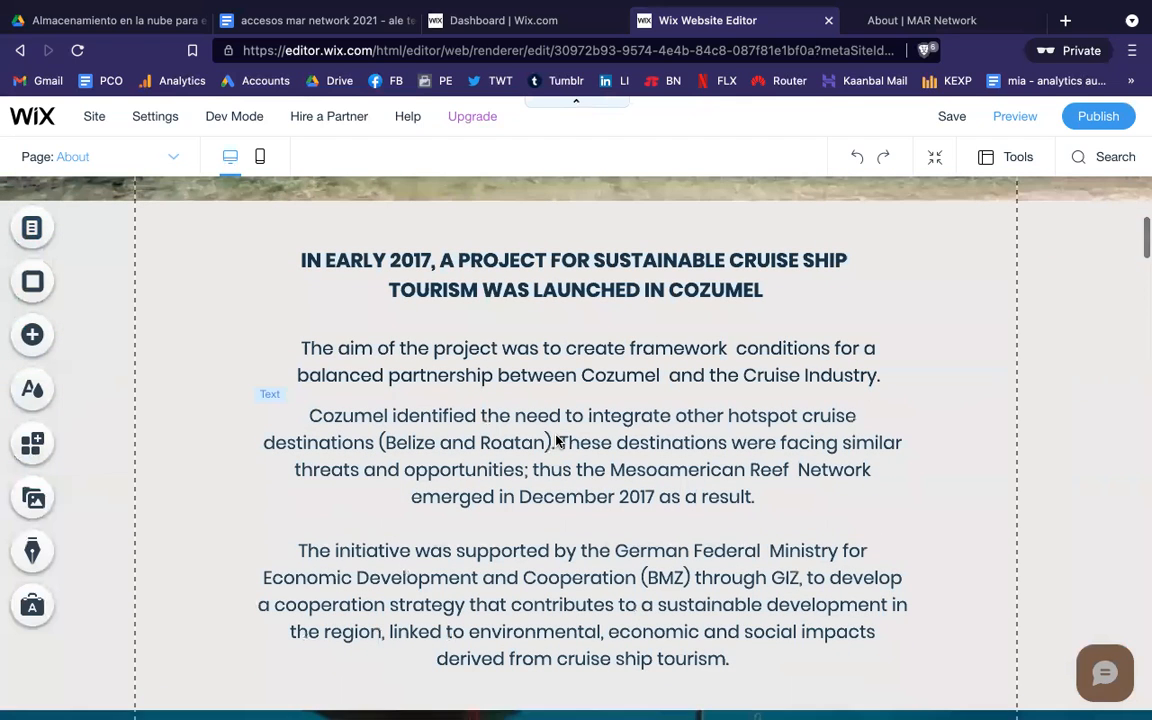
pyautogui.scroll(-10, 381, 452)
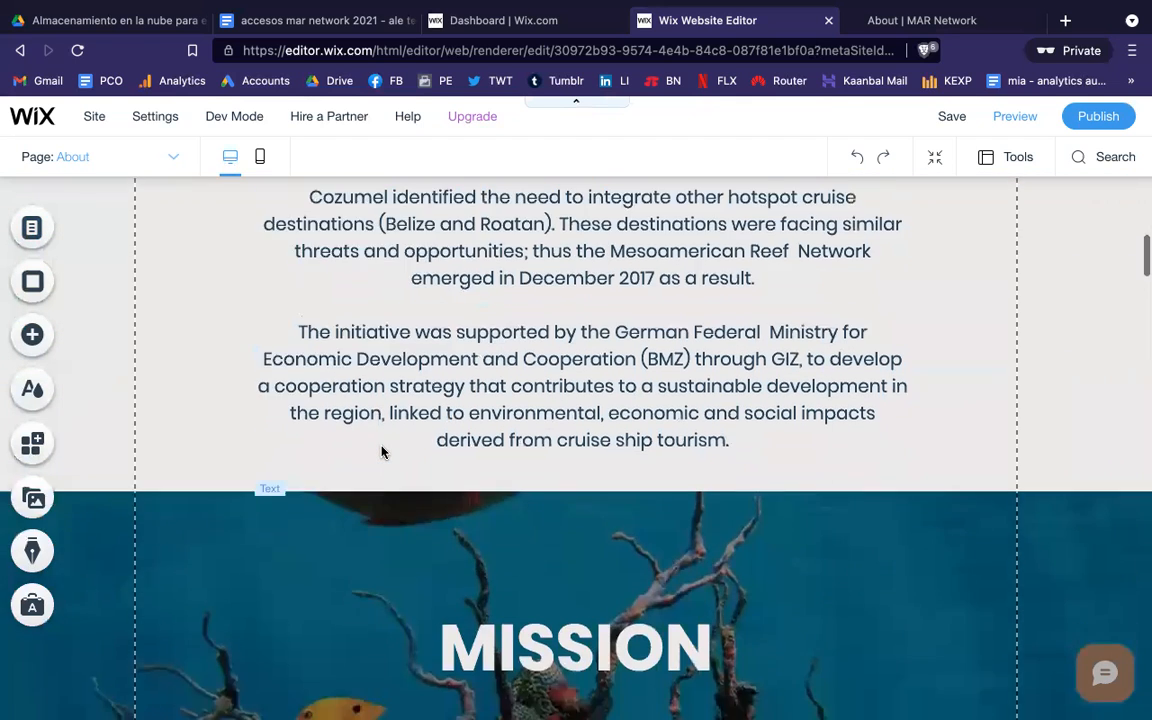
pyautogui.scroll(-1, 381, 452)
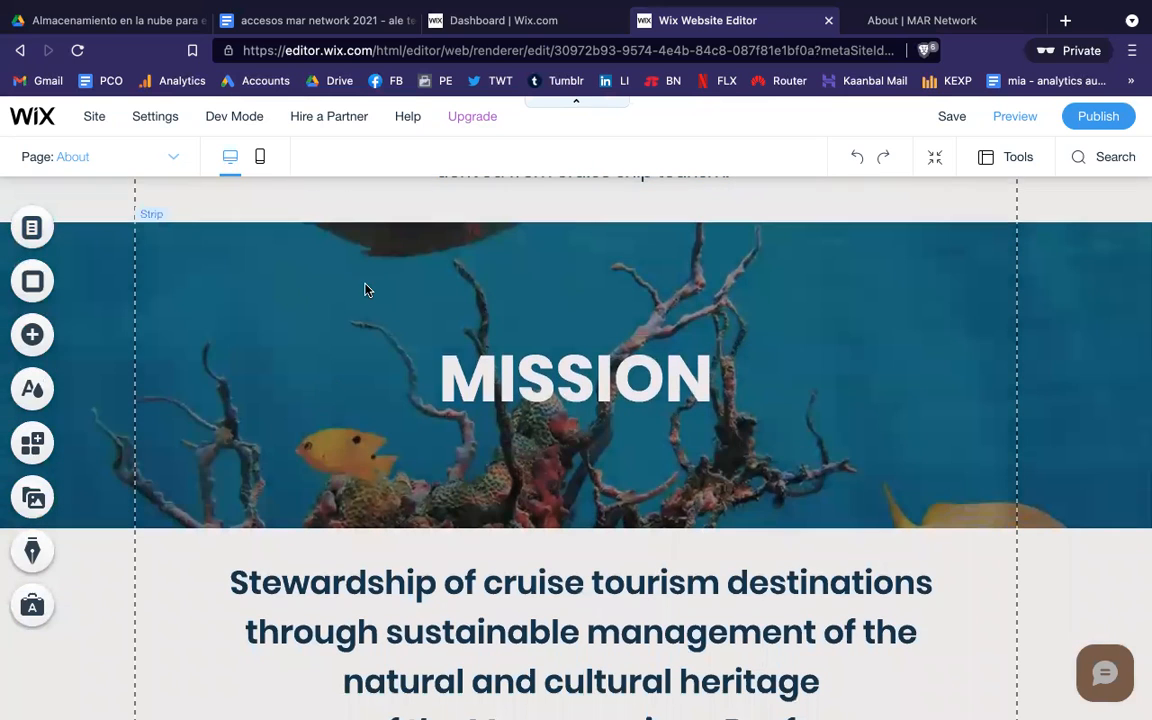
pyautogui.click(365, 288)
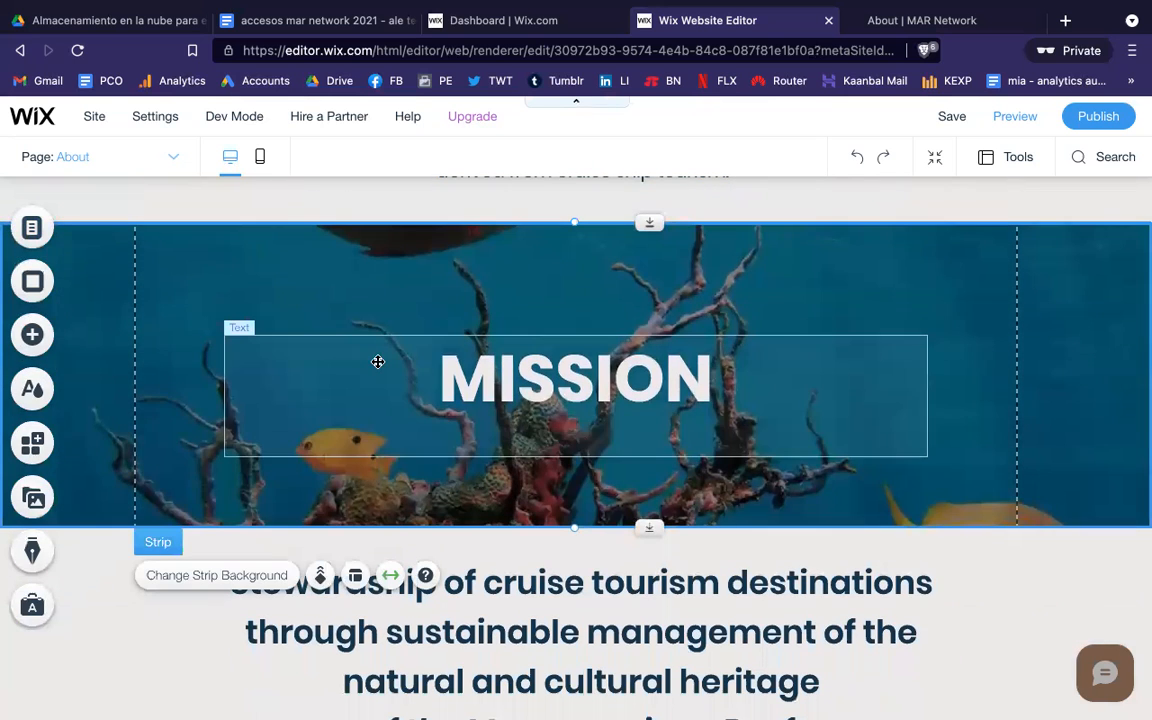
pyautogui.scroll(2, 379, 369)
pyautogui.scroll(10, 379, 369)
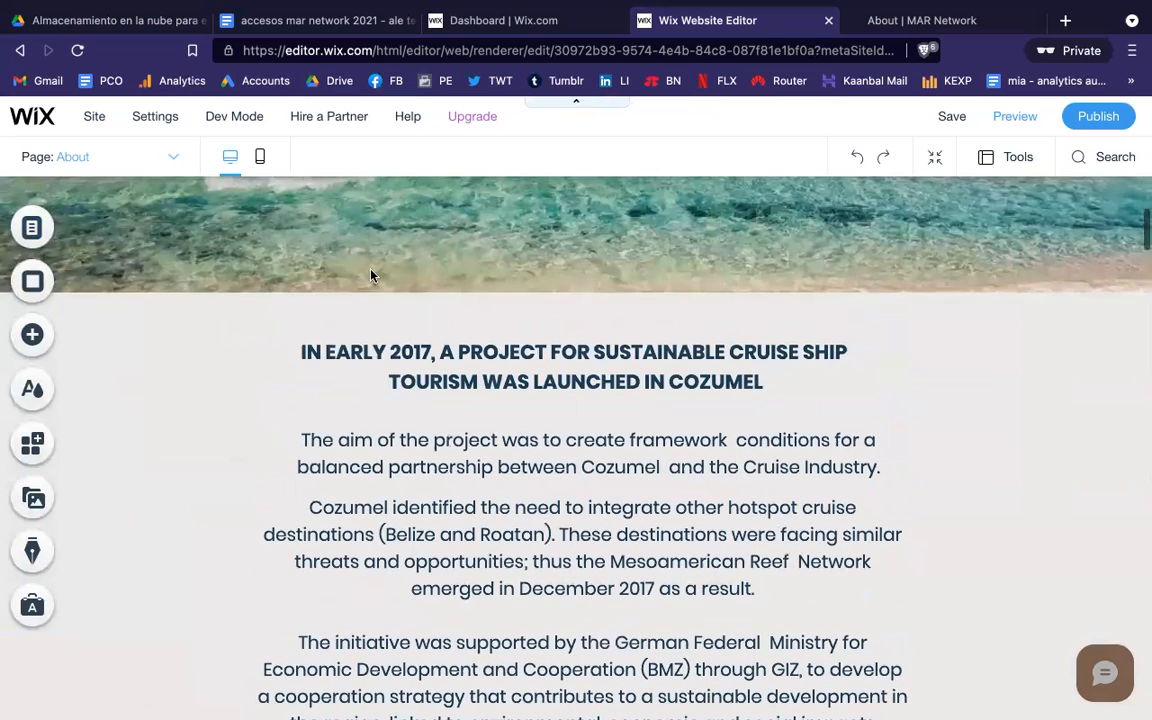
pyautogui.click(370, 271)
# Step: Scroll through the About page once more and bring up the Menus & Pages list
pyautogui.scroll(5, 365, 275)
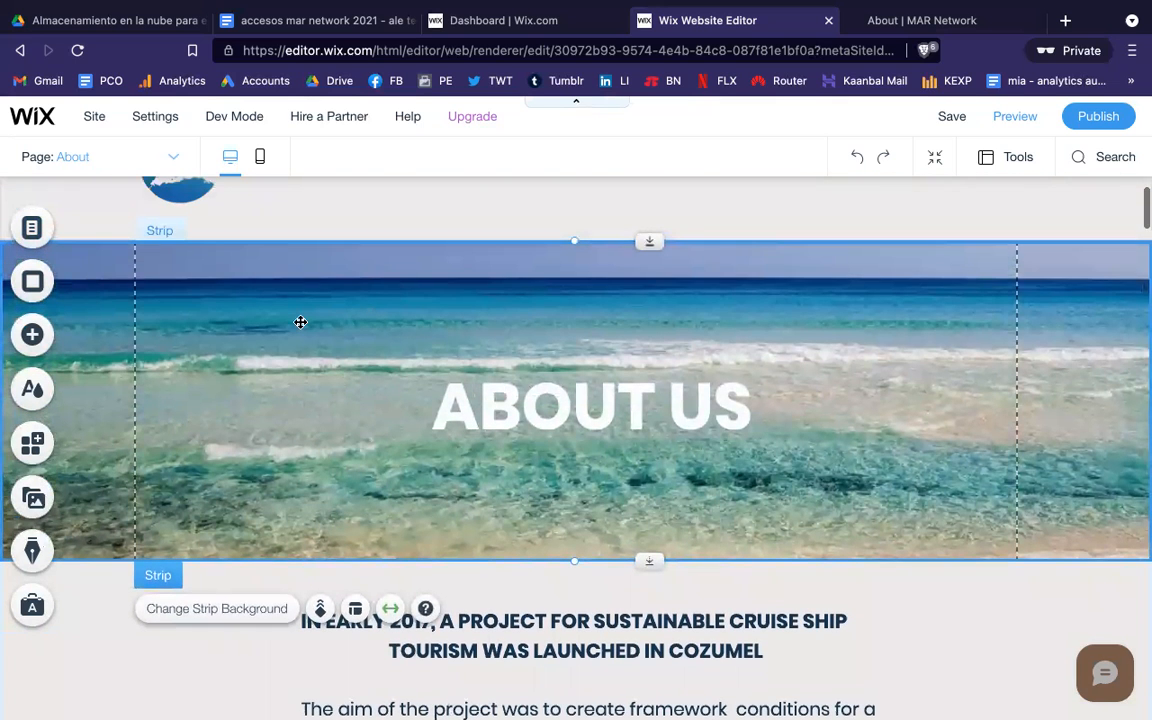
pyautogui.scroll(2, 300, 322)
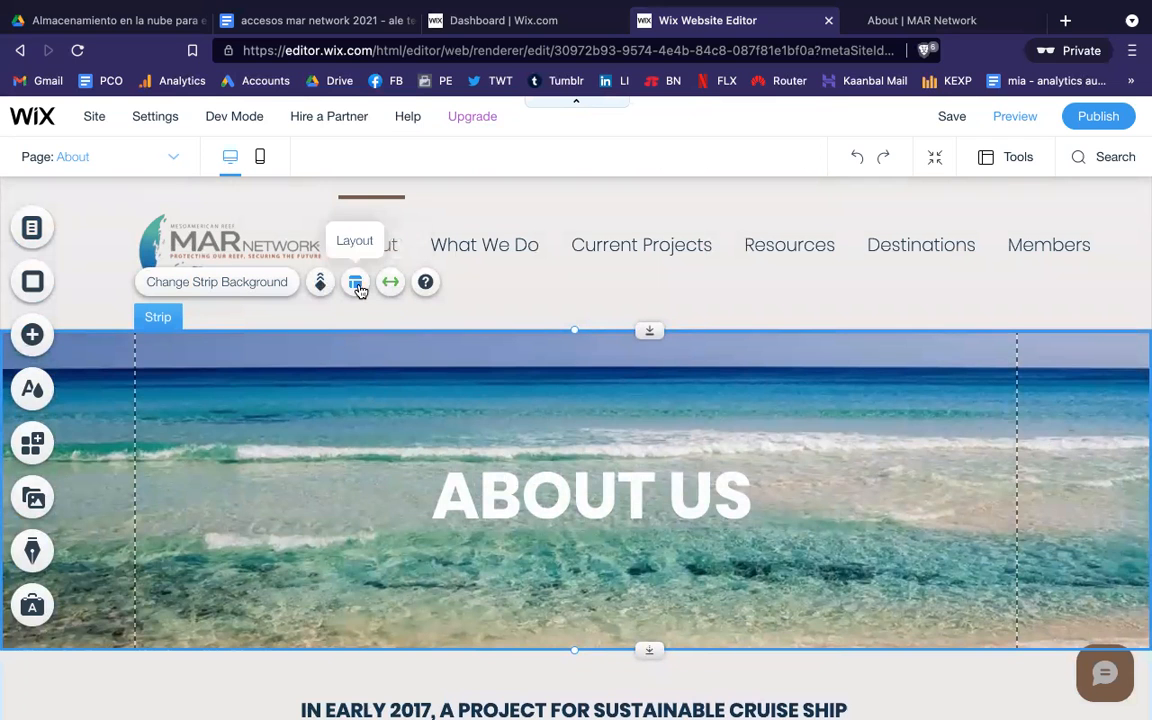
pyautogui.scroll(-5, 337, 404)
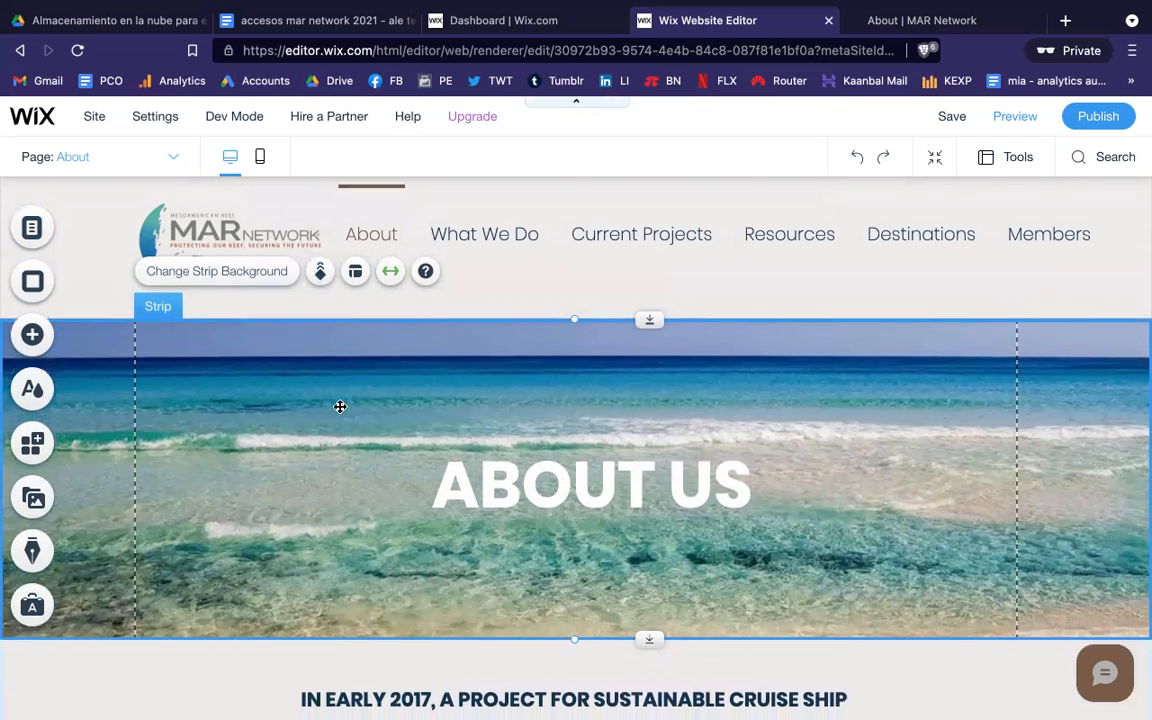
pyautogui.scroll(-10, 338, 410)
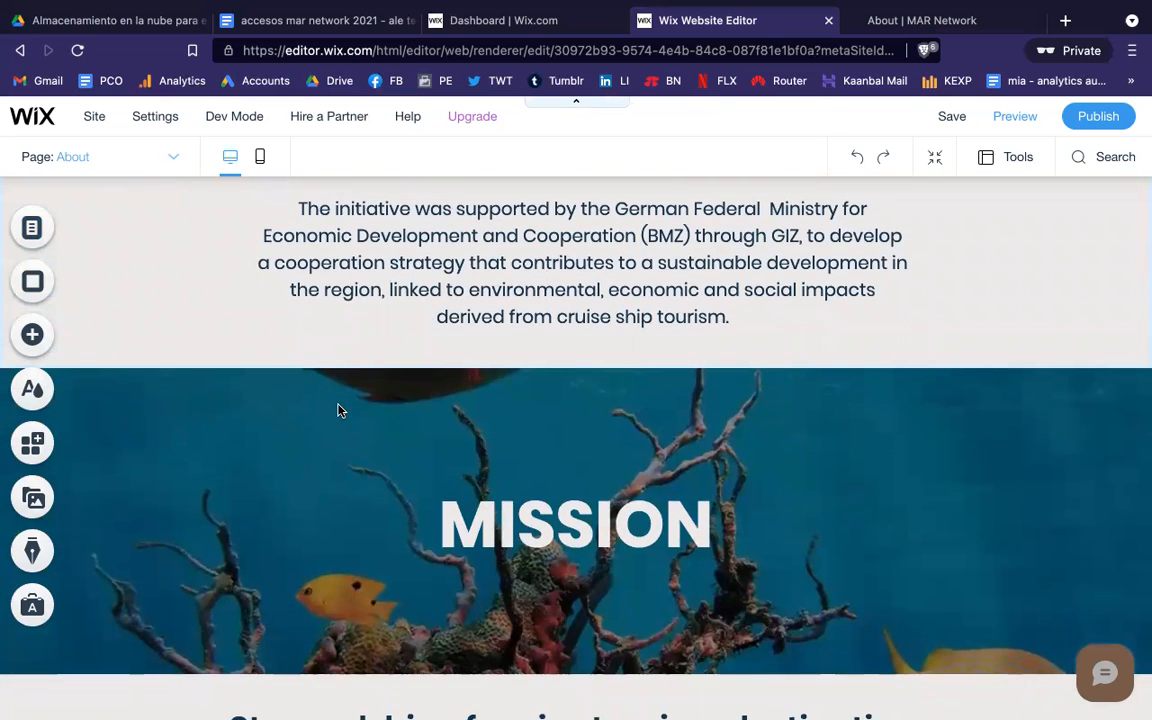
pyautogui.scroll(7, 338, 410)
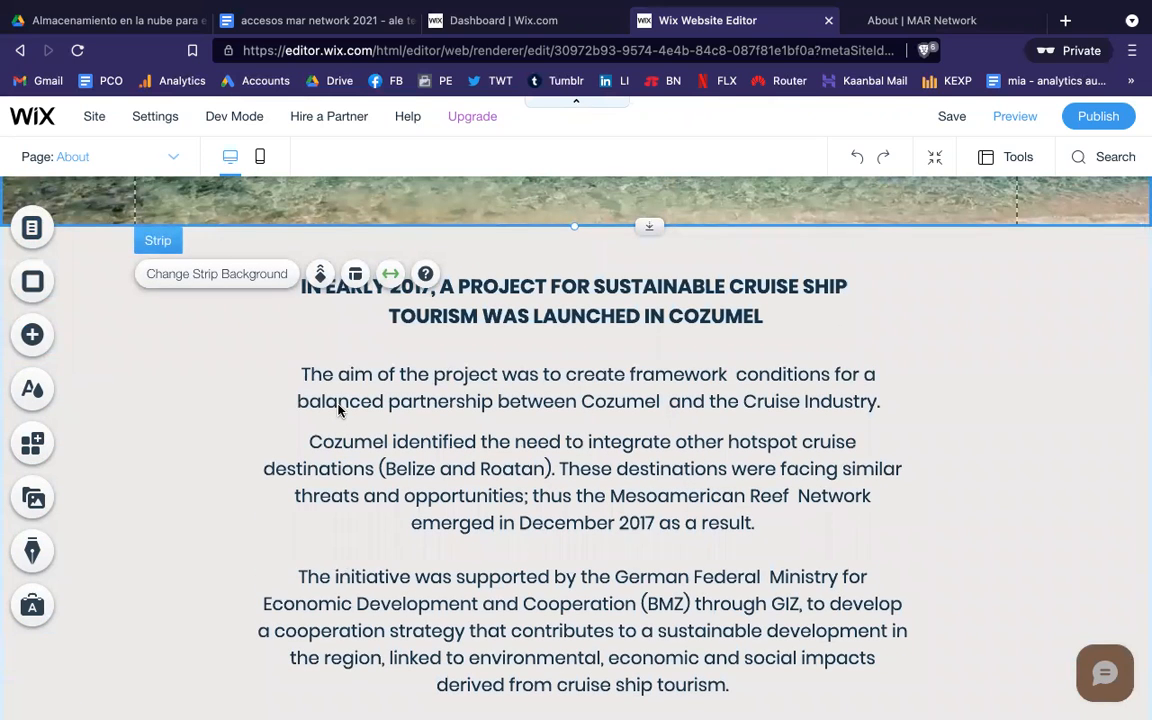
pyautogui.scroll(-5, 338, 410)
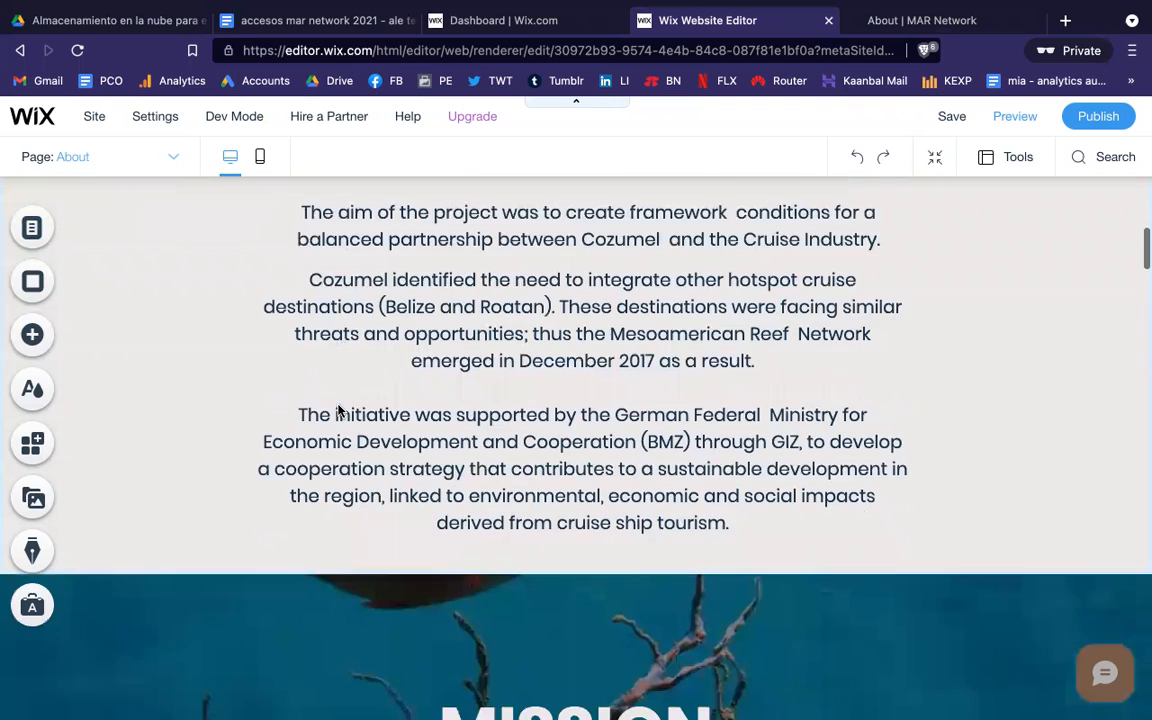
pyautogui.scroll(-5, 434, 379)
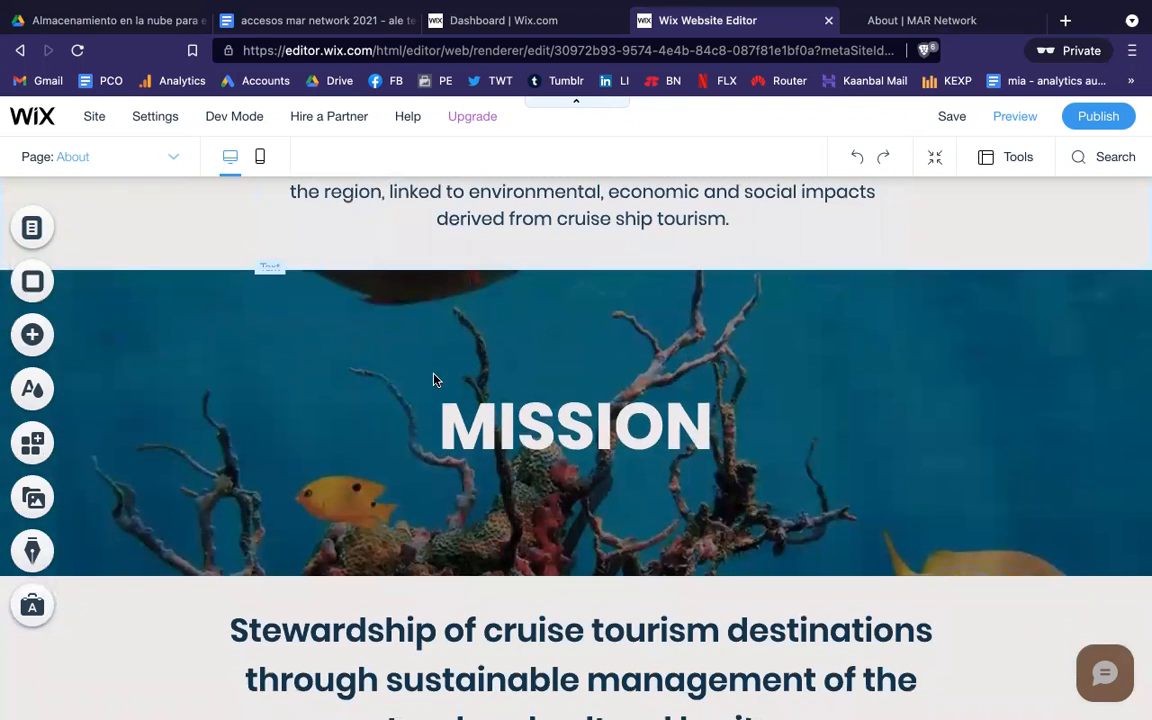
pyautogui.scroll(5, 434, 379)
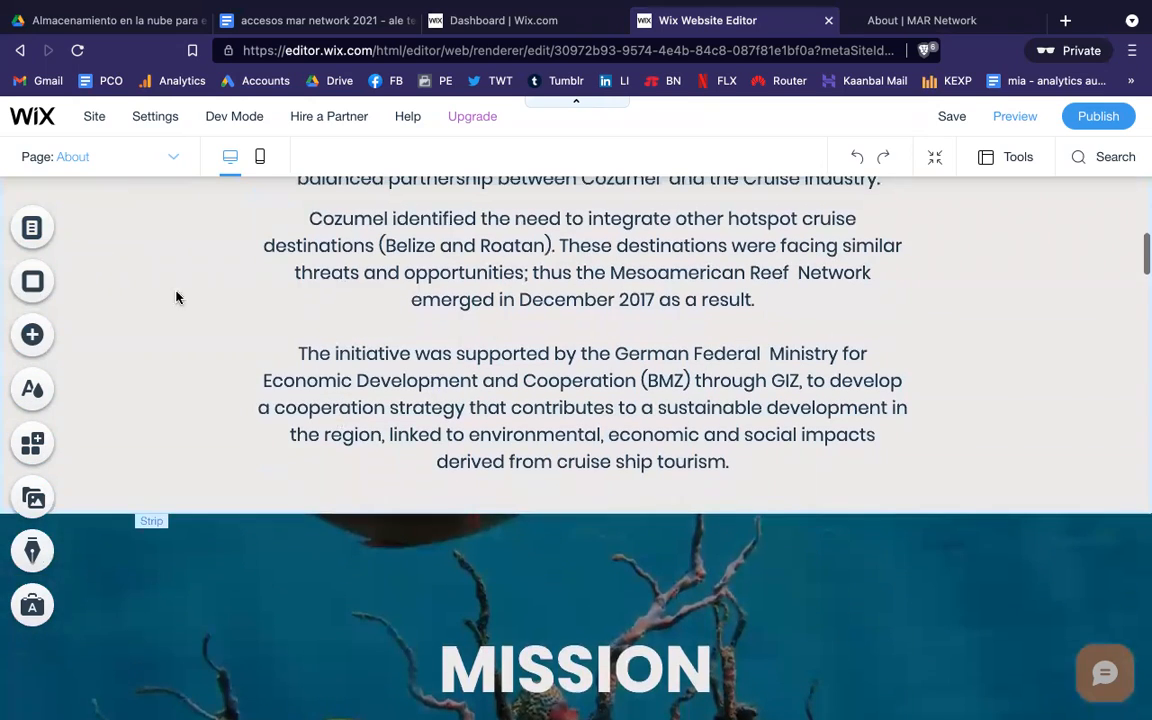
pyautogui.scroll(15, 457, 364)
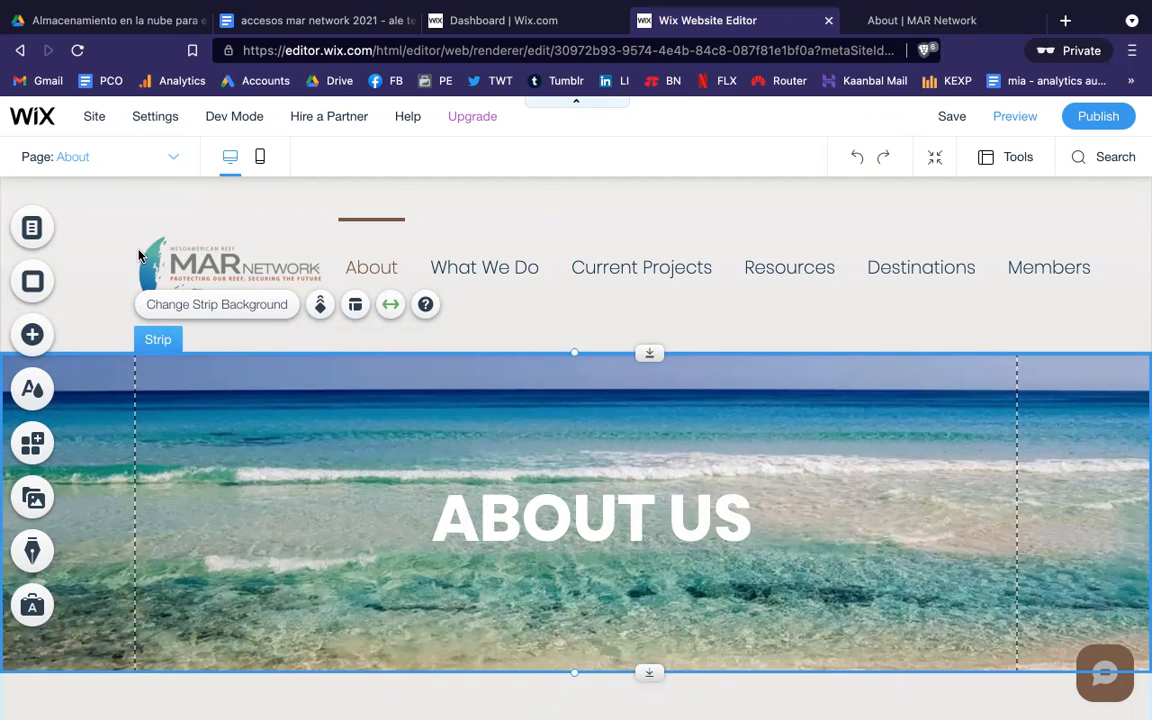
pyautogui.click(33, 231)
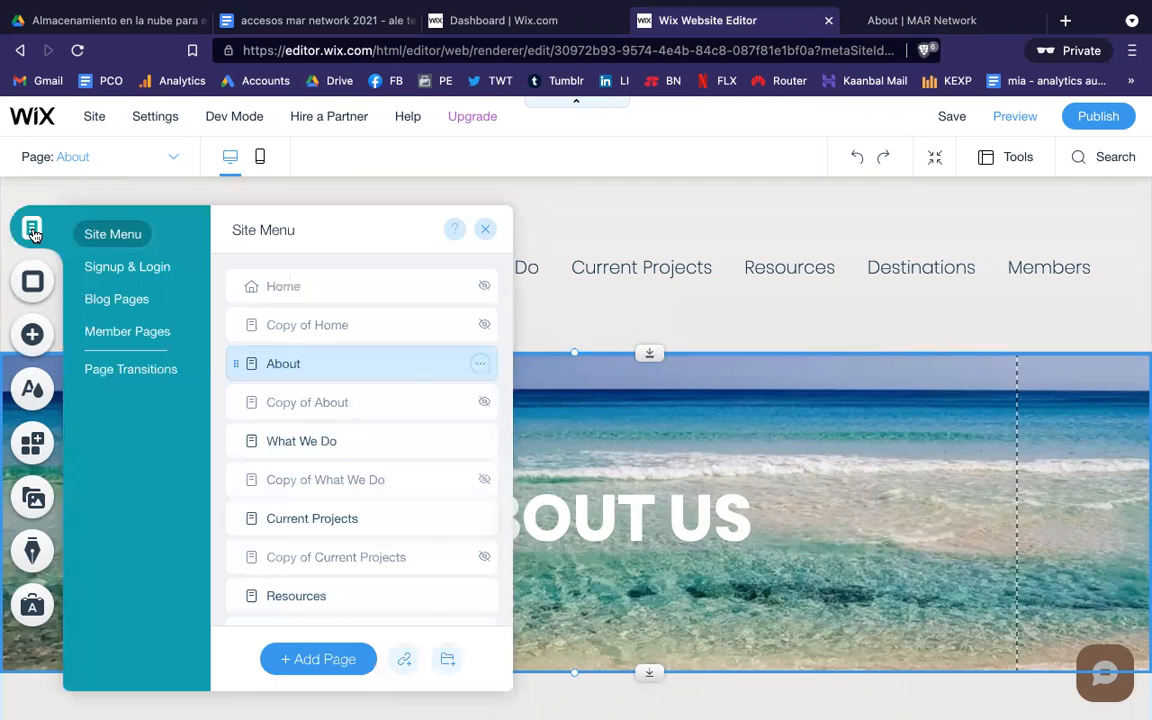
# Step: Duplicate the About page as 'Copy of About 2' and close the Site Menu
pyautogui.click(481, 366)
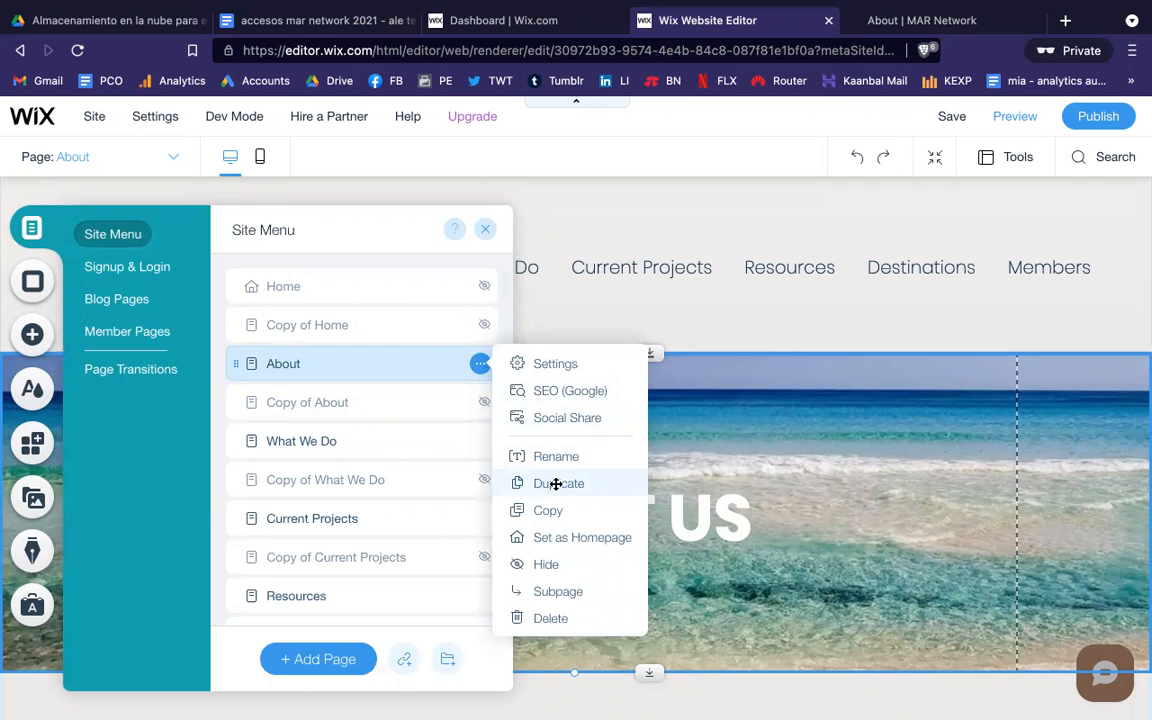
pyautogui.click(556, 484)
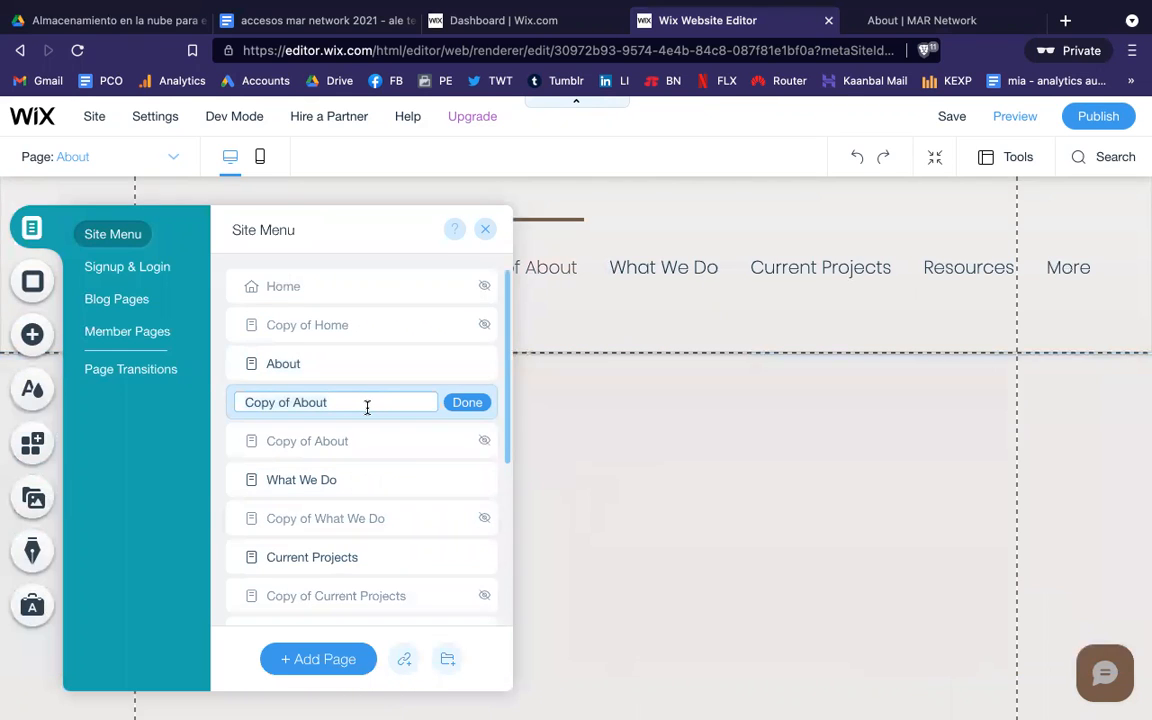
pyautogui.write('2')
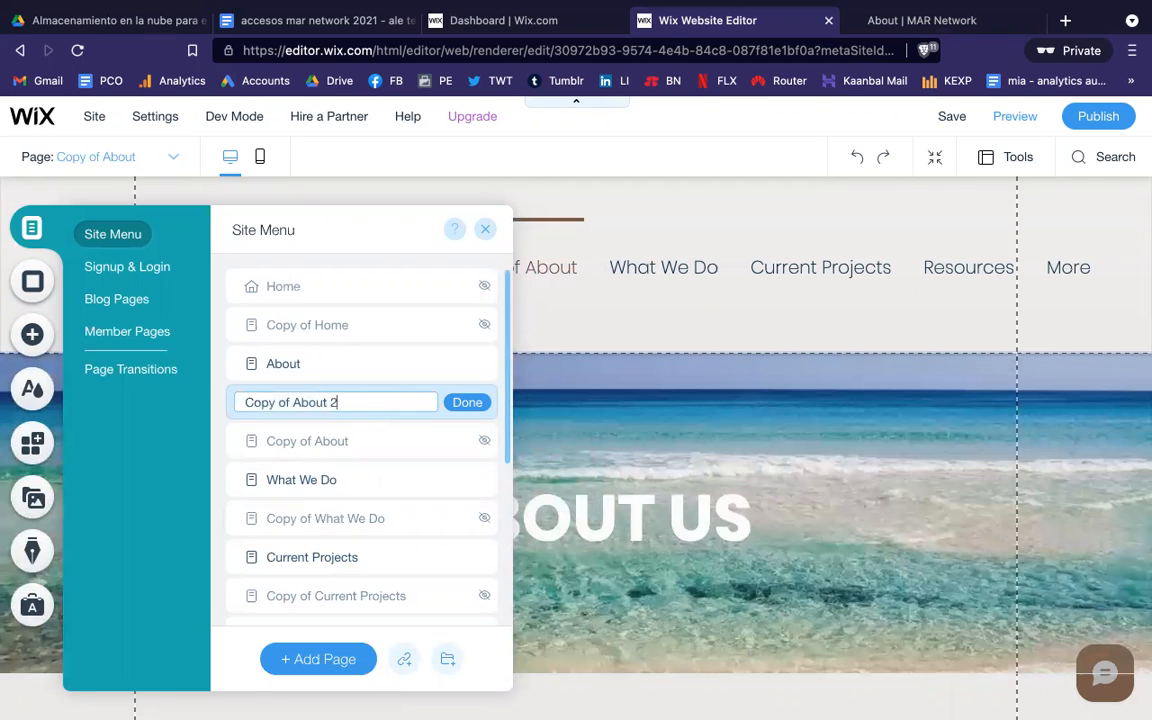
pyautogui.click(468, 403)
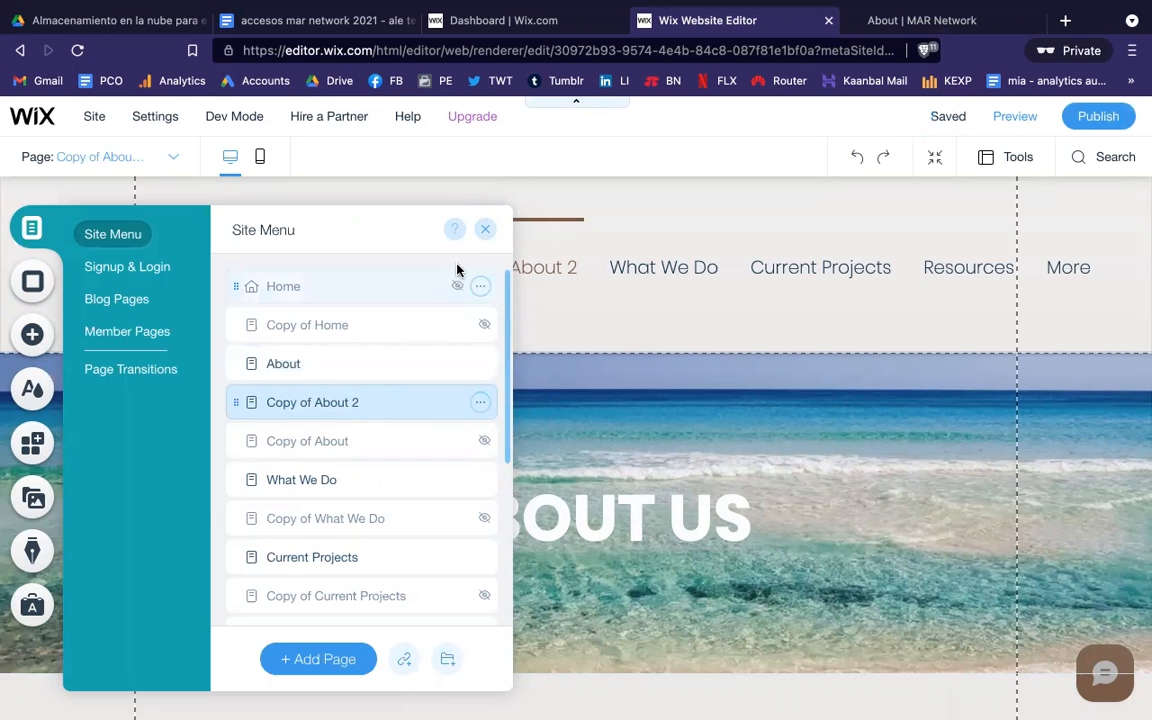
pyautogui.click(486, 230)
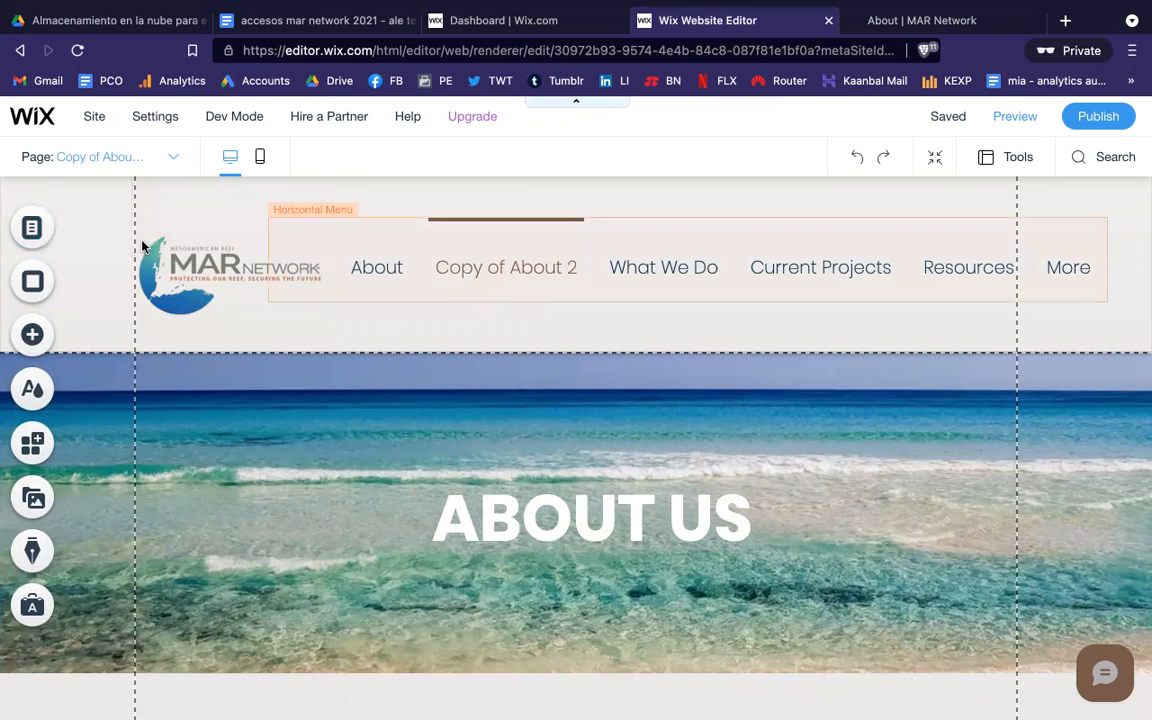
# Step: Hide the Copy of About 2 page from the site navigation
pyautogui.click(36, 229)
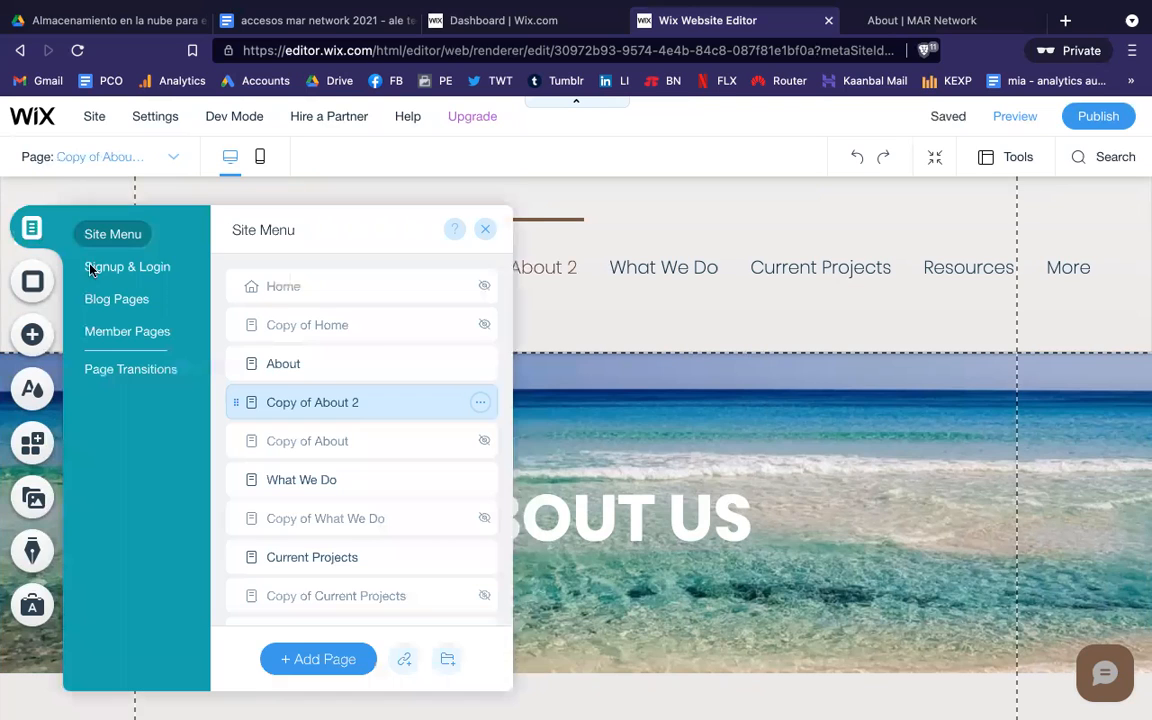
pyautogui.click(480, 402)
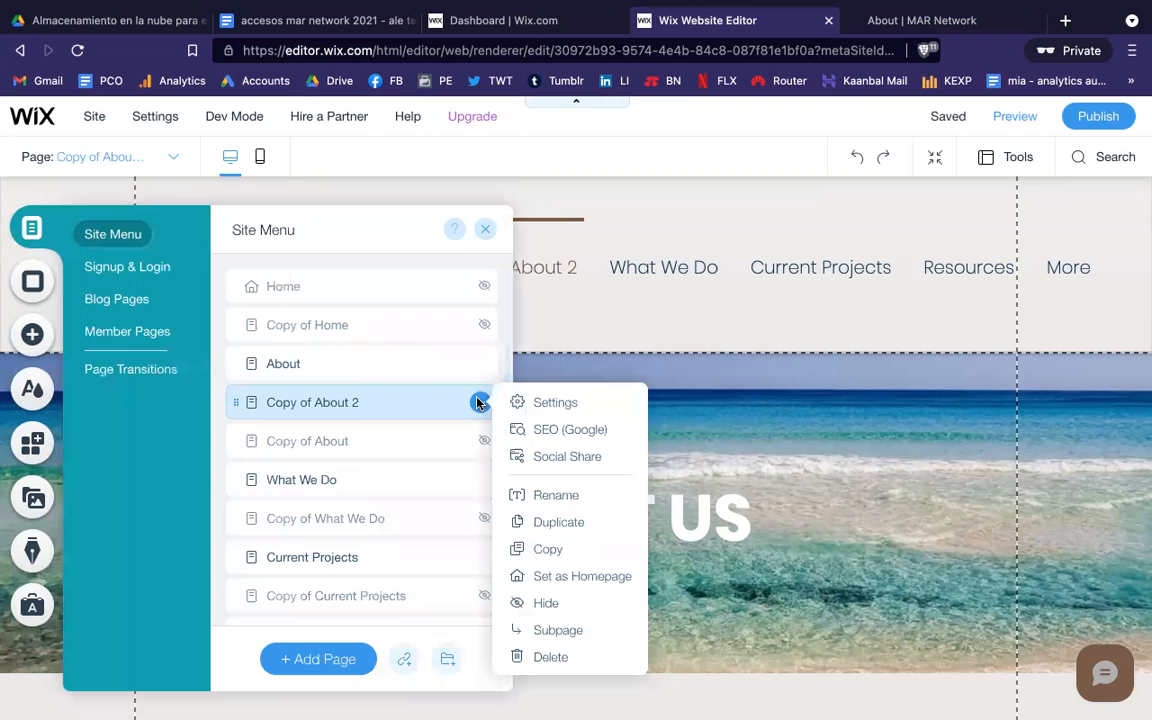
pyautogui.click(569, 604)
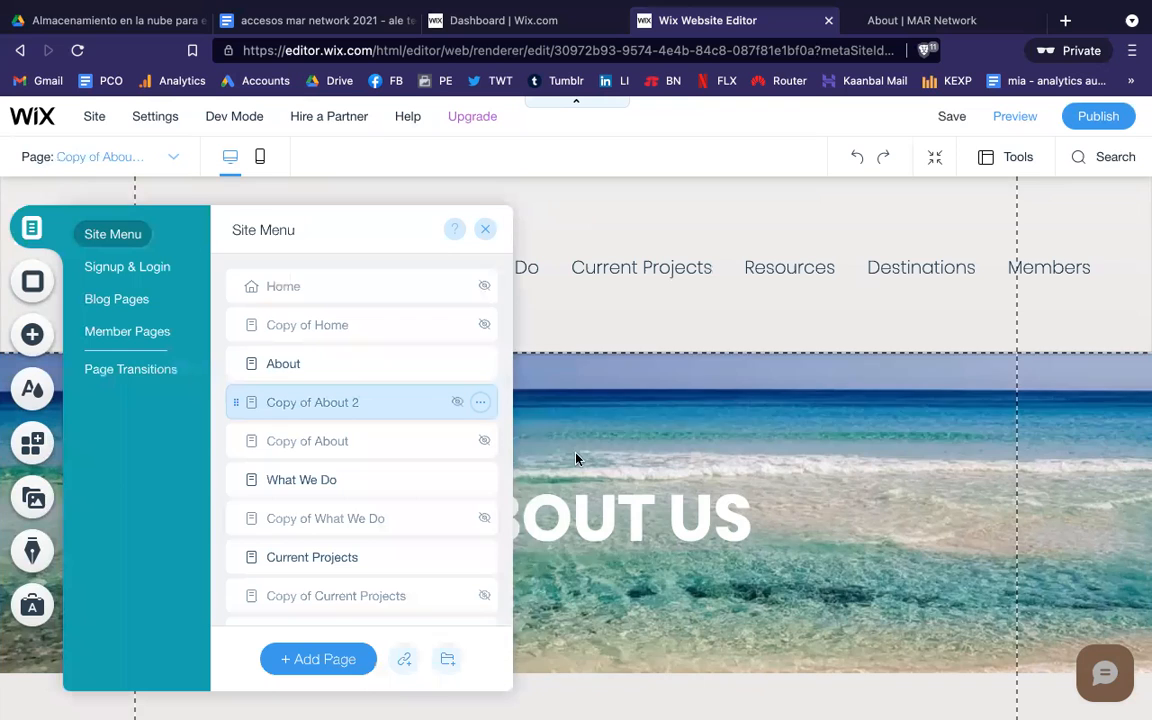
pyautogui.click(652, 337)
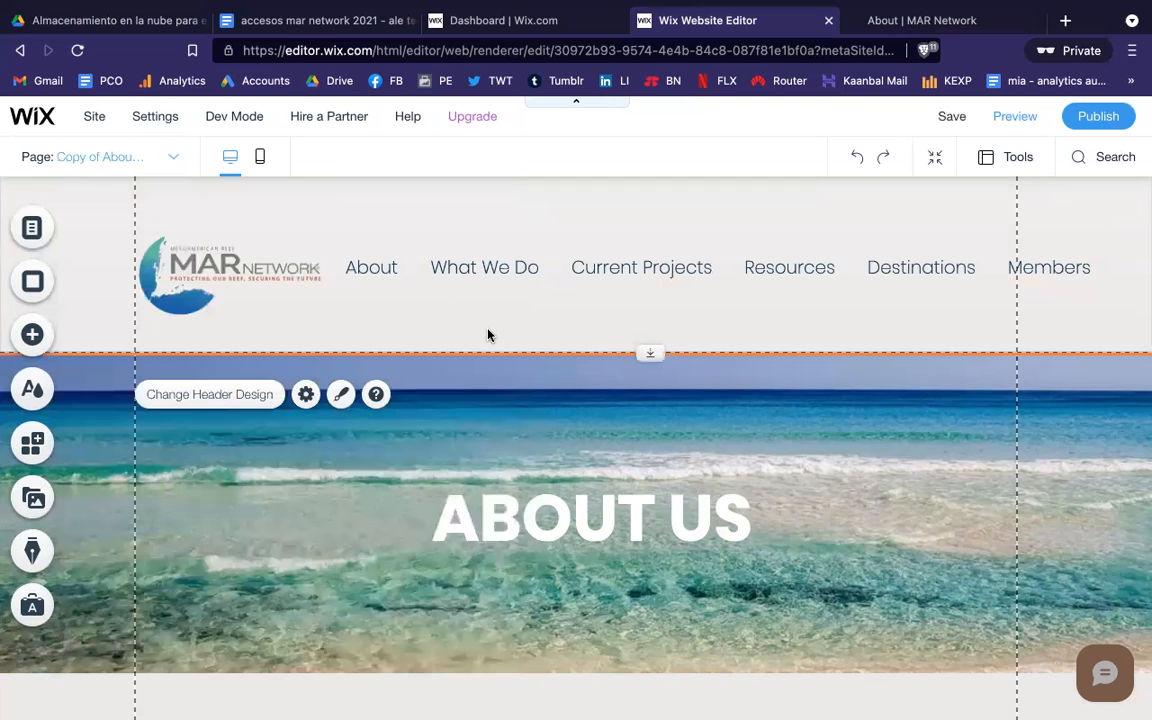
# Step: Scroll through the Copy of About 2 page content and bring up the page list again
pyautogui.click(36, 229)
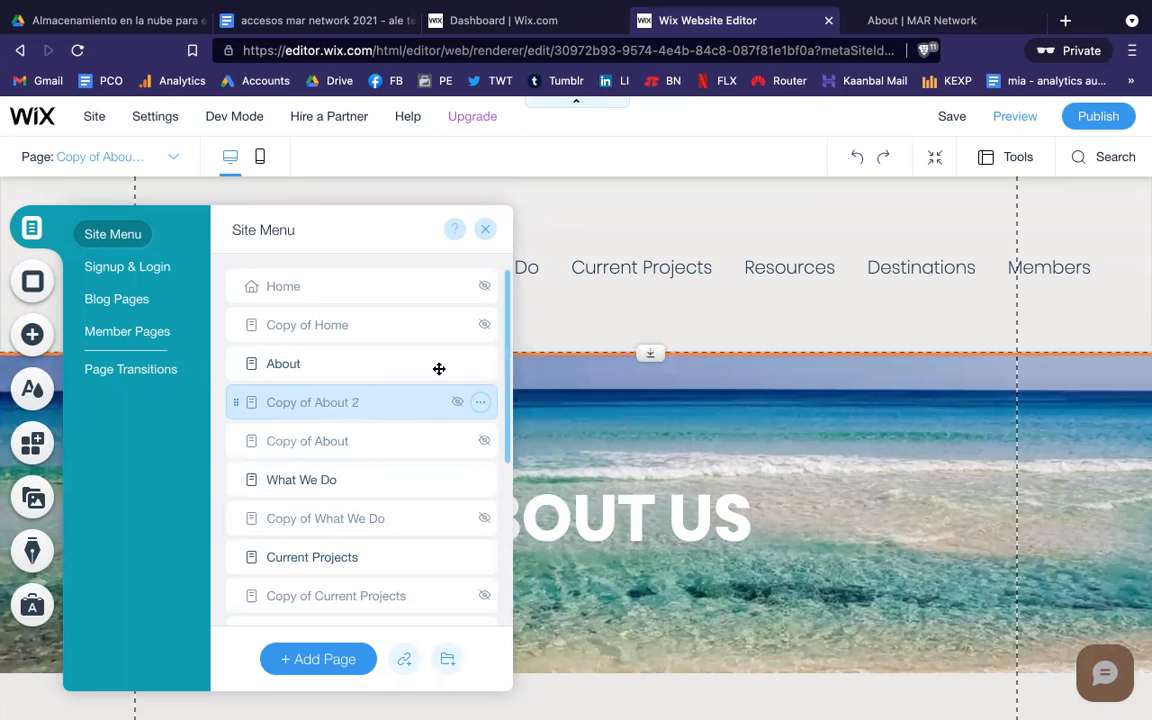
pyautogui.scroll(-1, 761, 582)
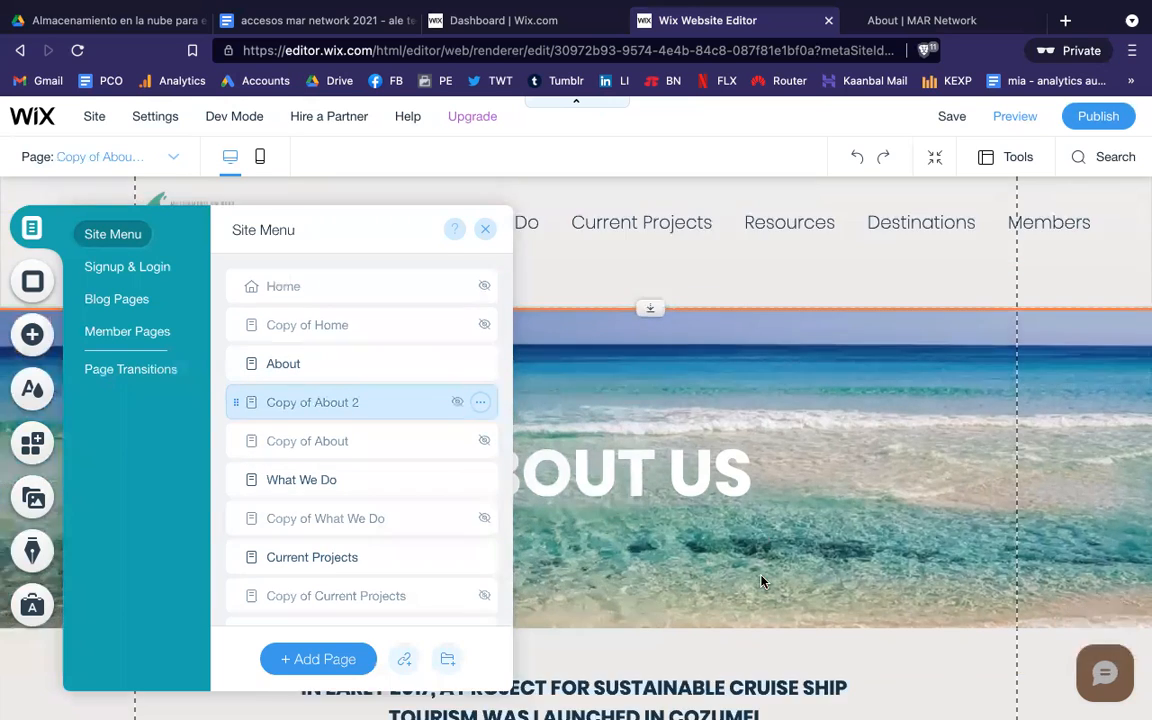
pyautogui.scroll(-5, 761, 582)
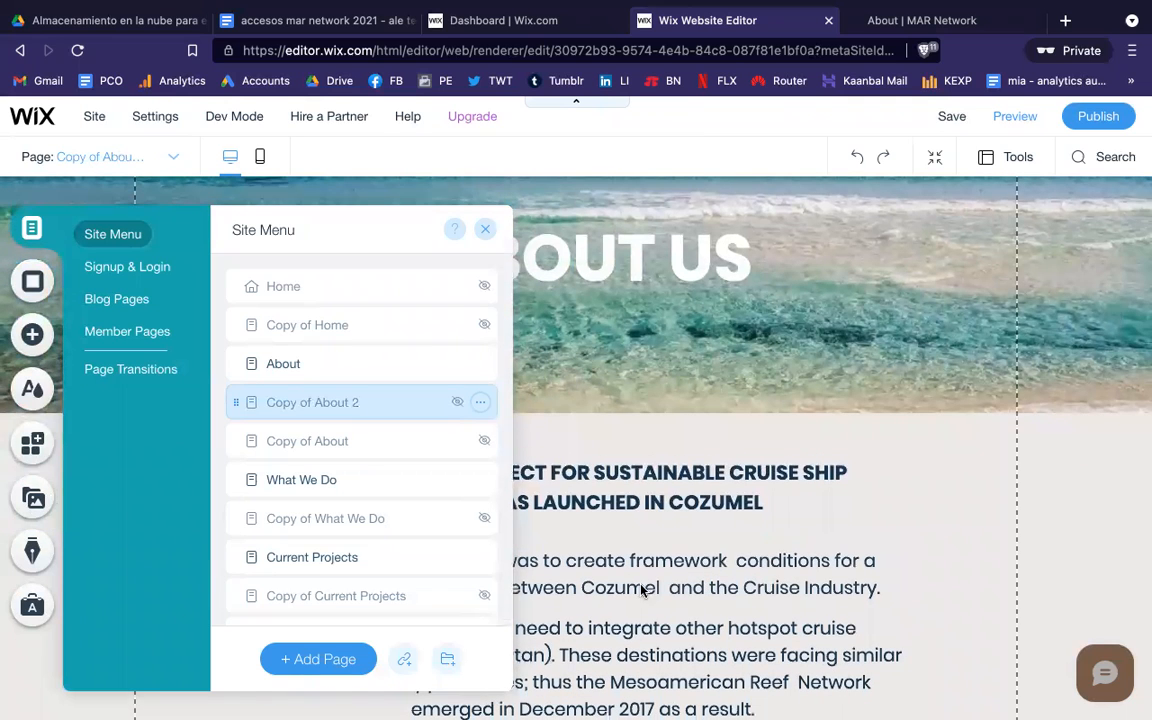
pyautogui.click(643, 590)
pyautogui.scroll(-5, 510, 440)
pyautogui.scroll(-8, 593, 507)
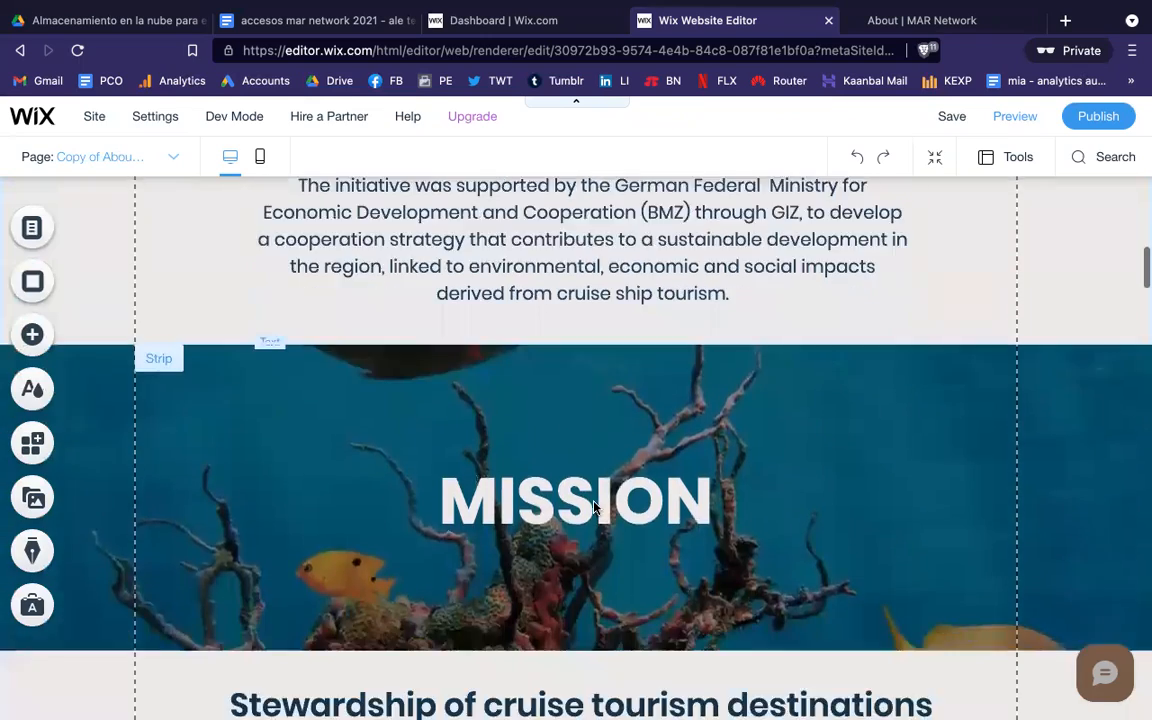
pyautogui.scroll(-7, 593, 507)
pyautogui.scroll(10, 593, 507)
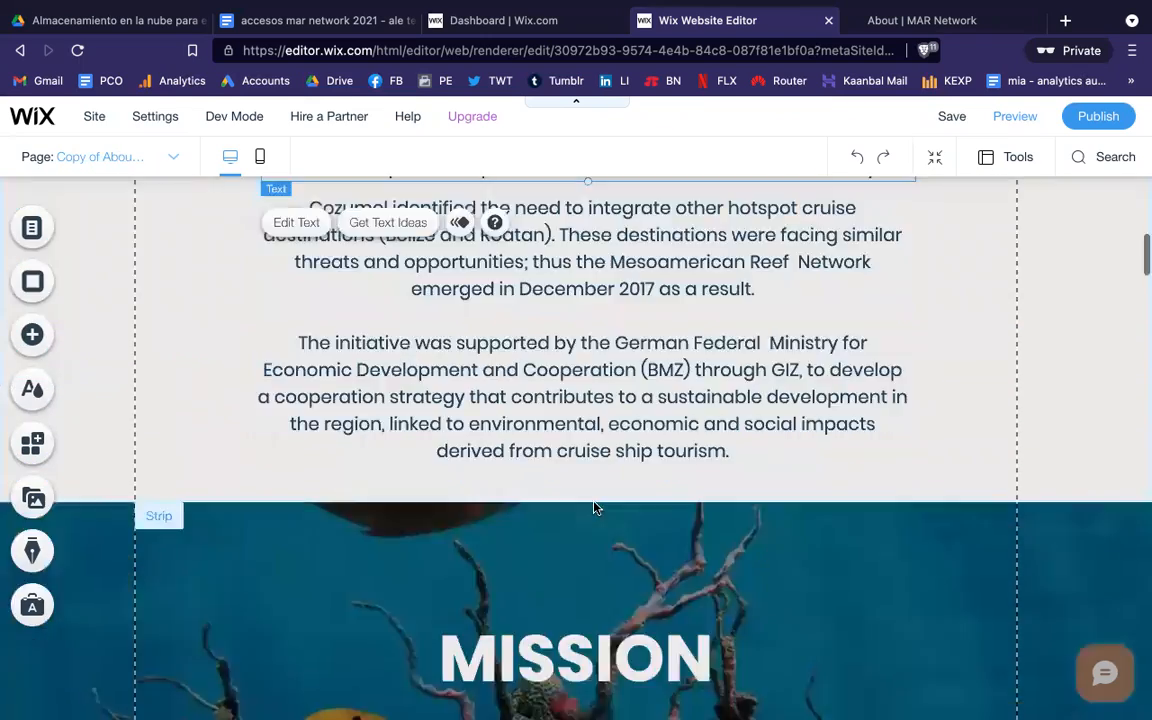
pyautogui.scroll(12, 593, 507)
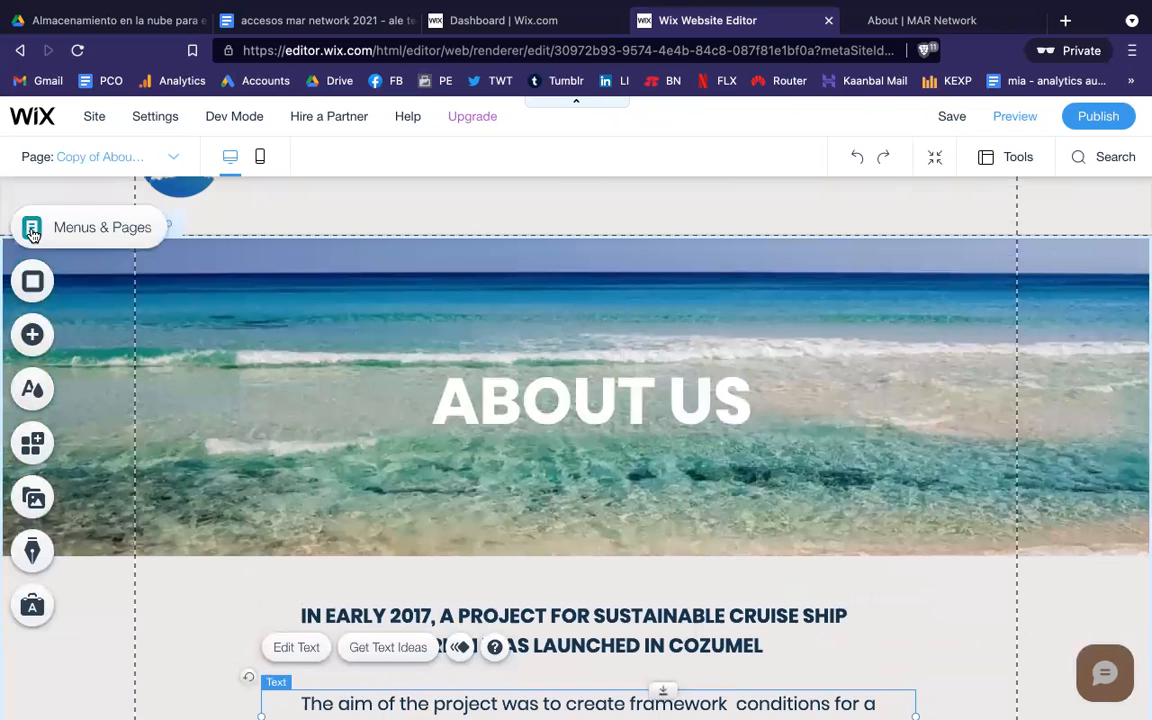
pyautogui.click(32, 232)
# Step: Delete the Copy of About 2 page and confirm the deletion
pyautogui.click(484, 403)
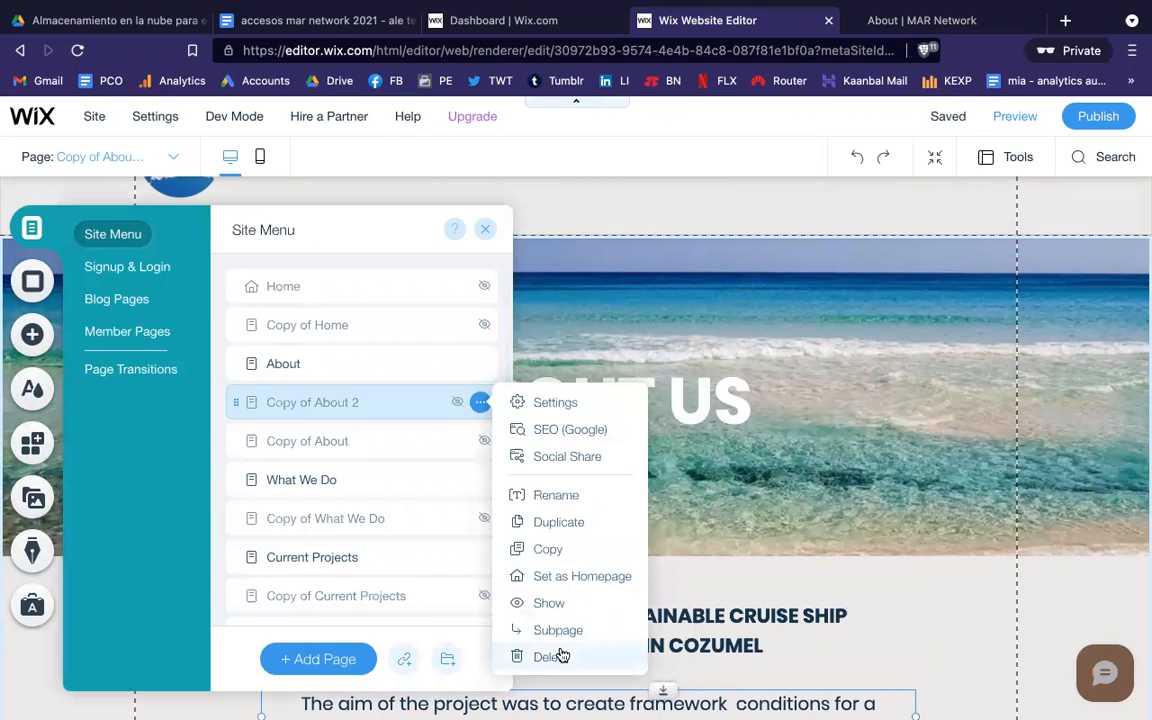
pyautogui.click(552, 657)
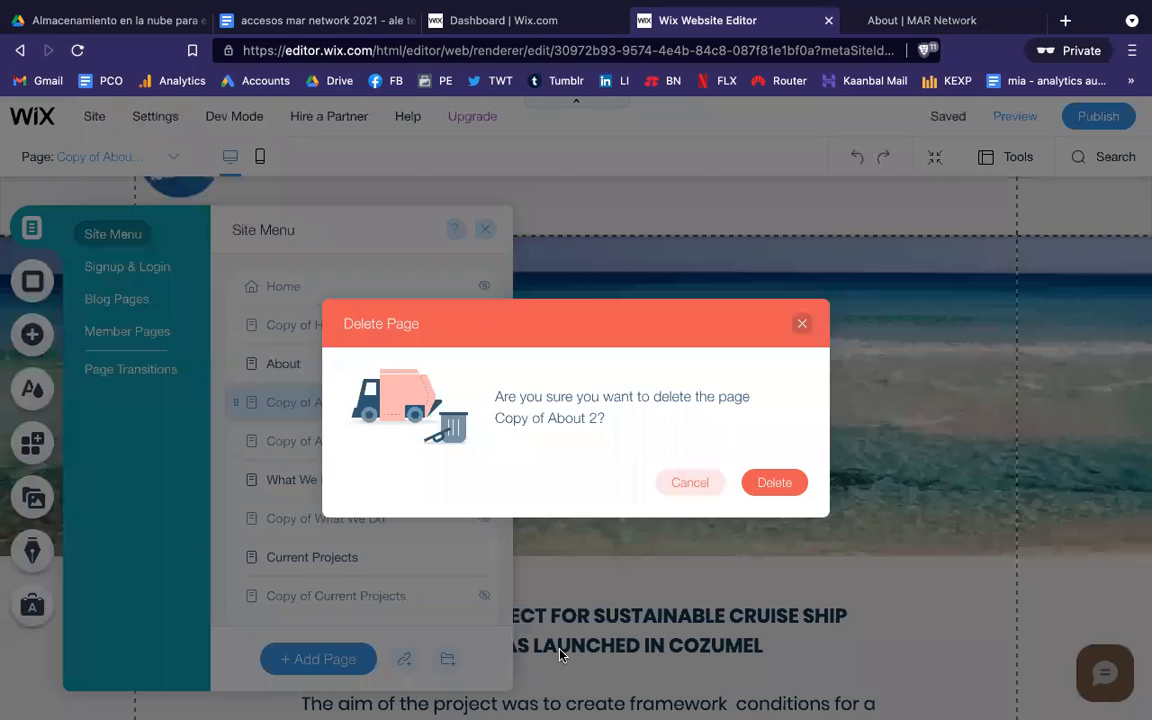
pyautogui.click(772, 485)
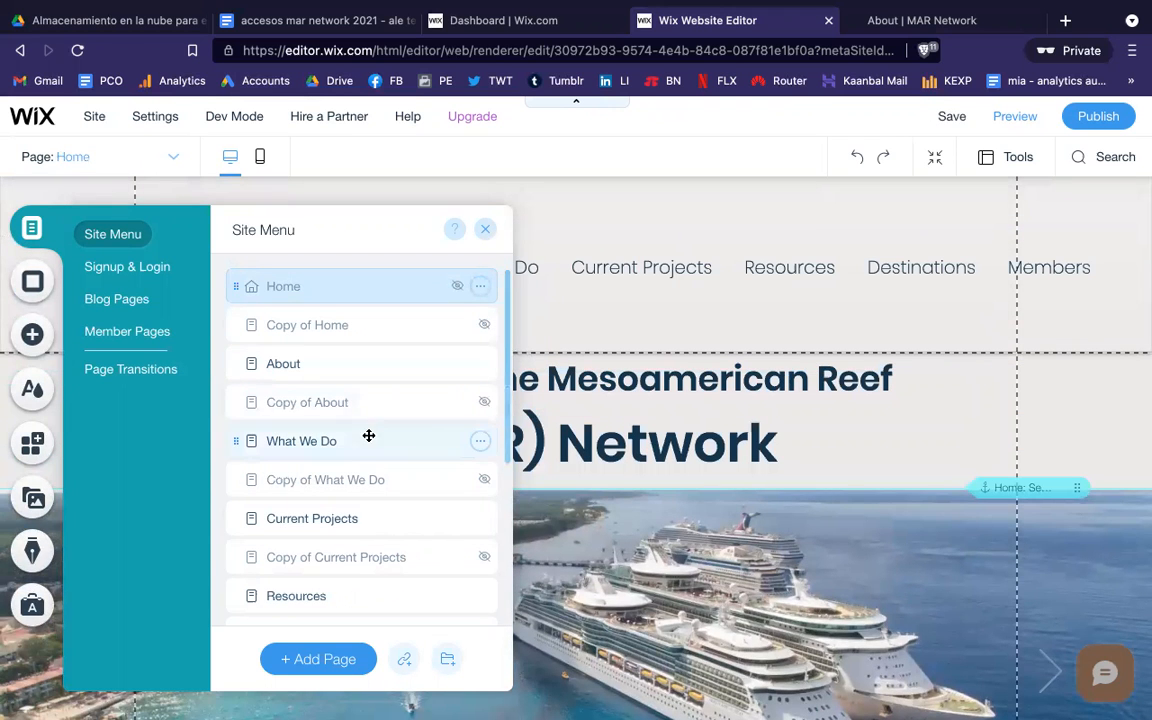
# Step: Close the Site Menu and scroll down through the desktop Home page and partway back
pyautogui.click(487, 232)
pyautogui.scroll(-5, 656, 440)
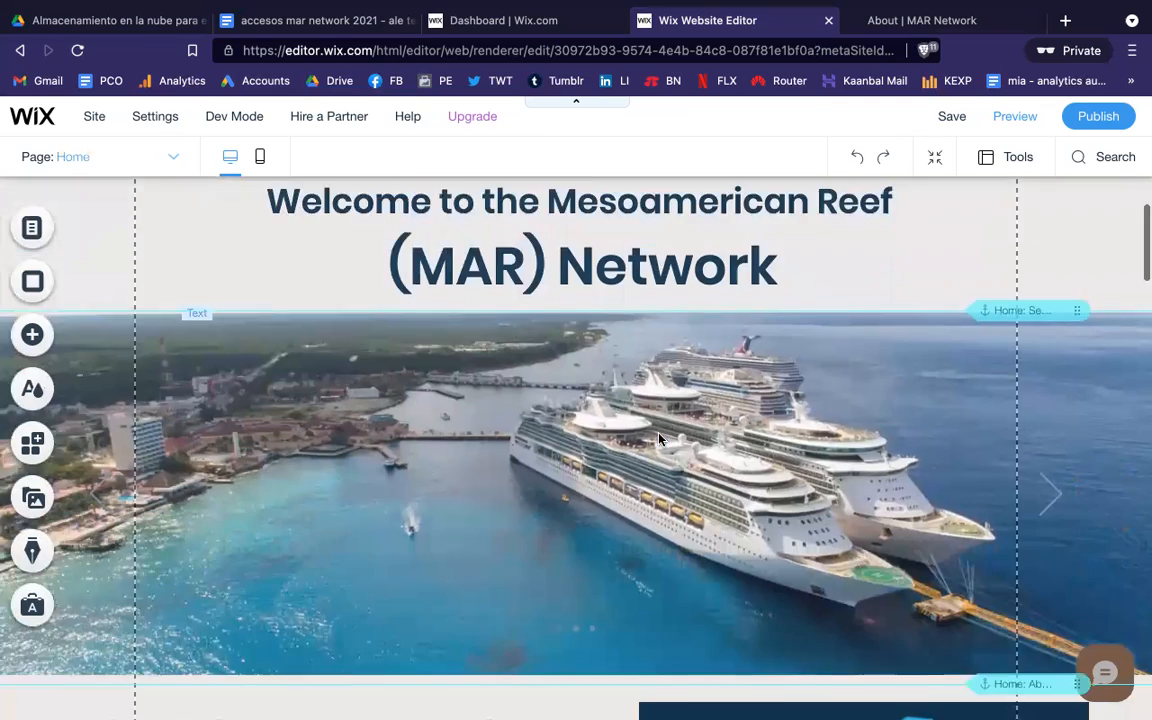
pyautogui.scroll(-6, 658, 439)
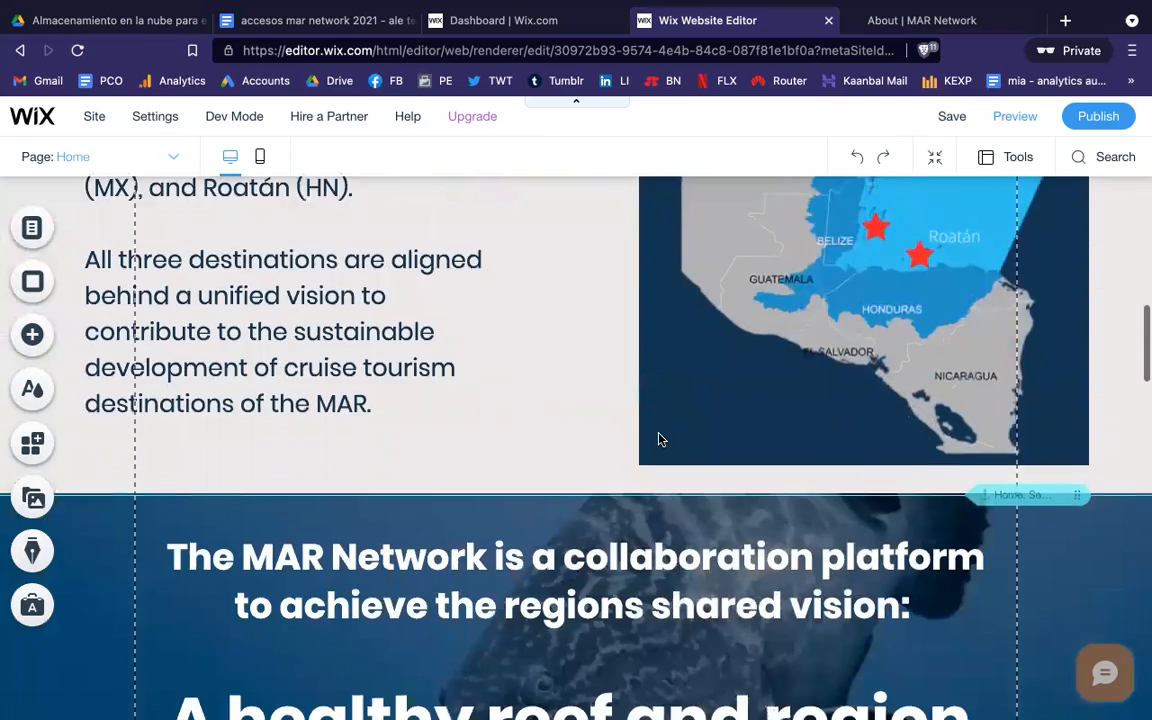
pyautogui.scroll(-6, 658, 439)
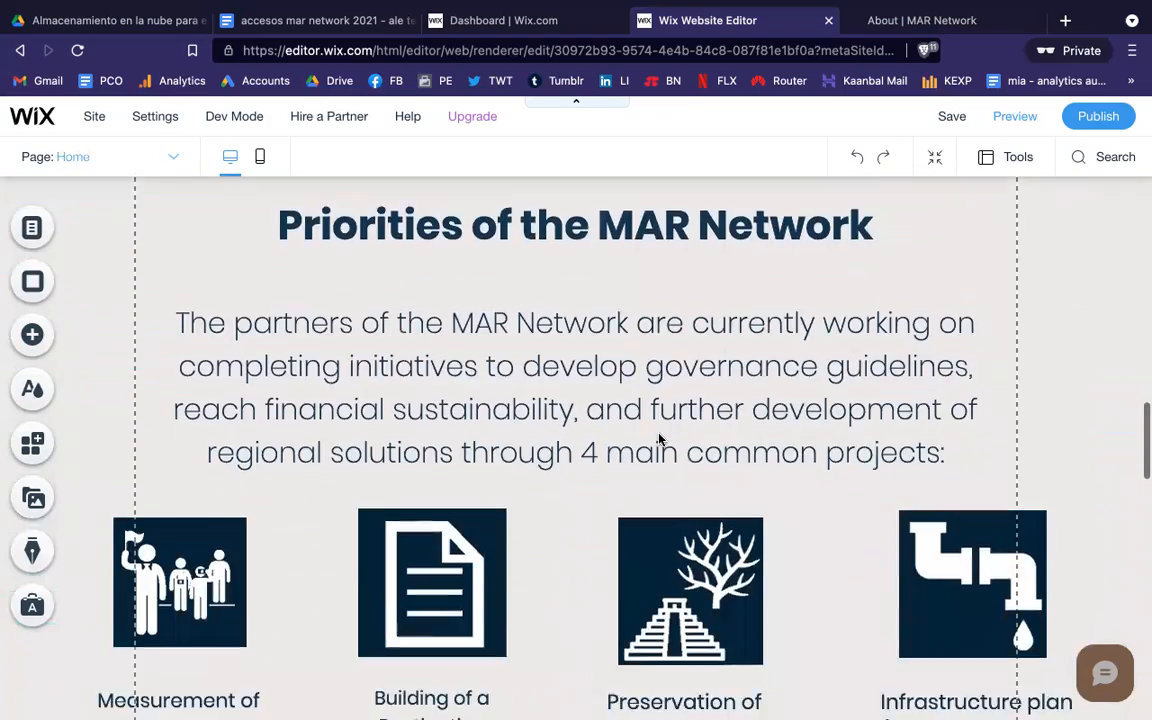
pyautogui.scroll(-6, 658, 439)
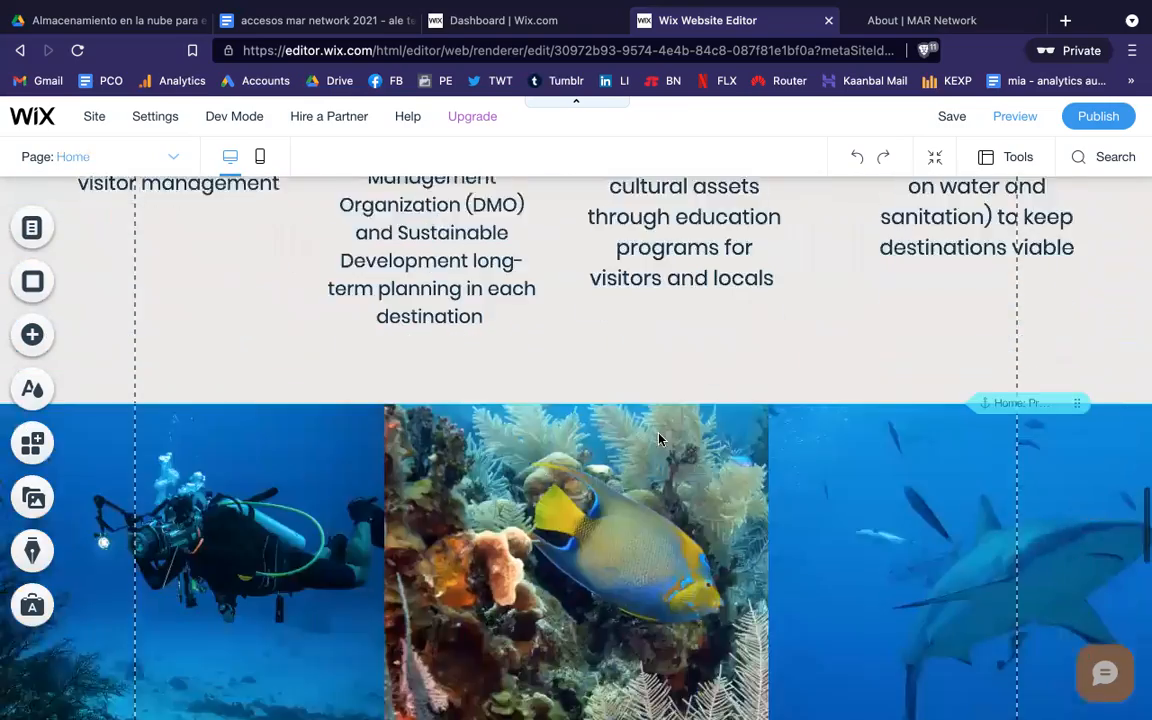
pyautogui.scroll(-7, 658, 439)
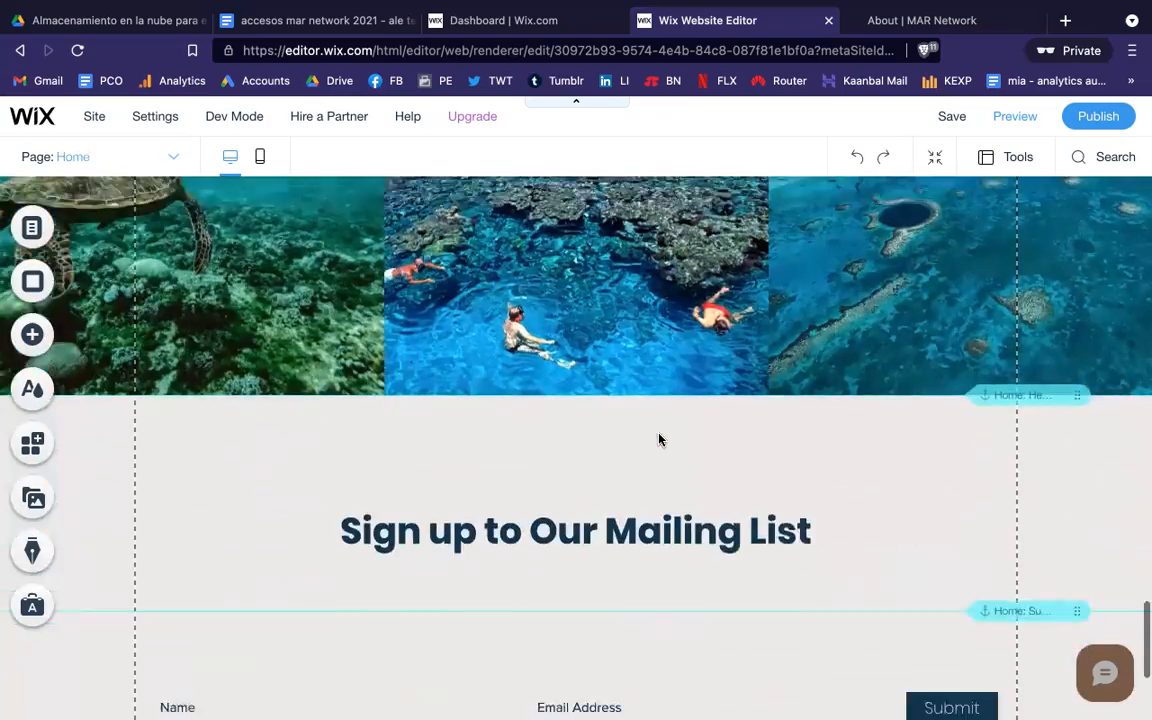
pyautogui.scroll(-2, 658, 439)
pyautogui.scroll(9, 658, 439)
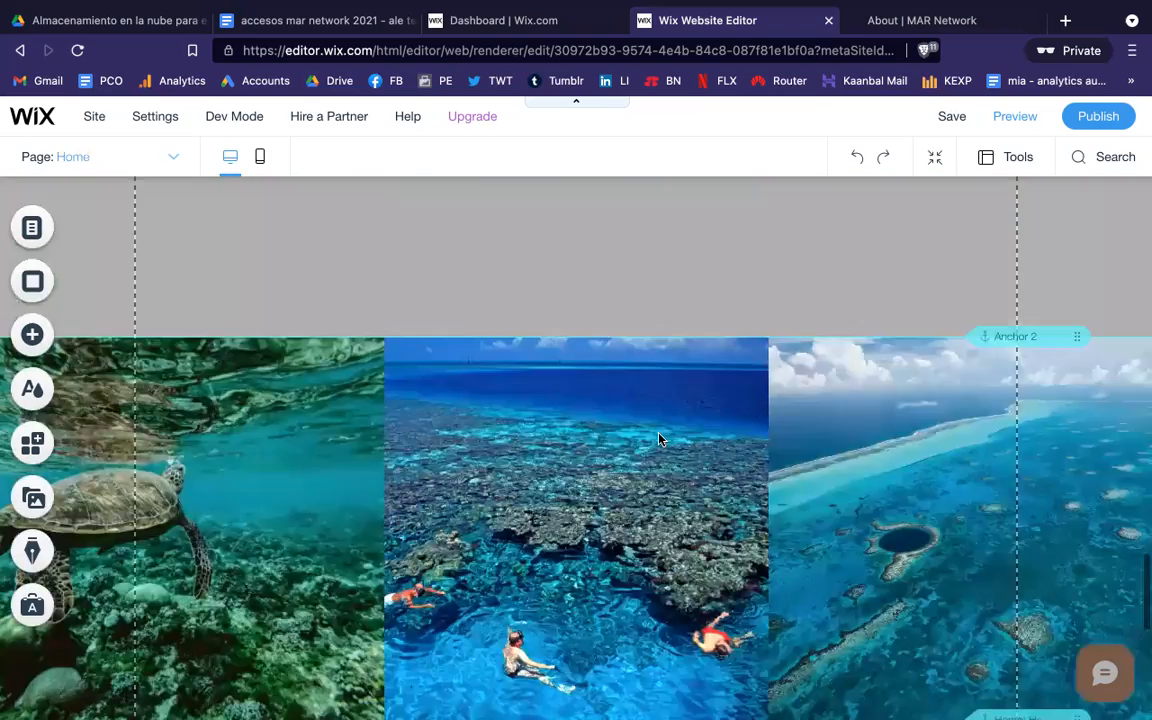
pyautogui.scroll(15, 658, 439)
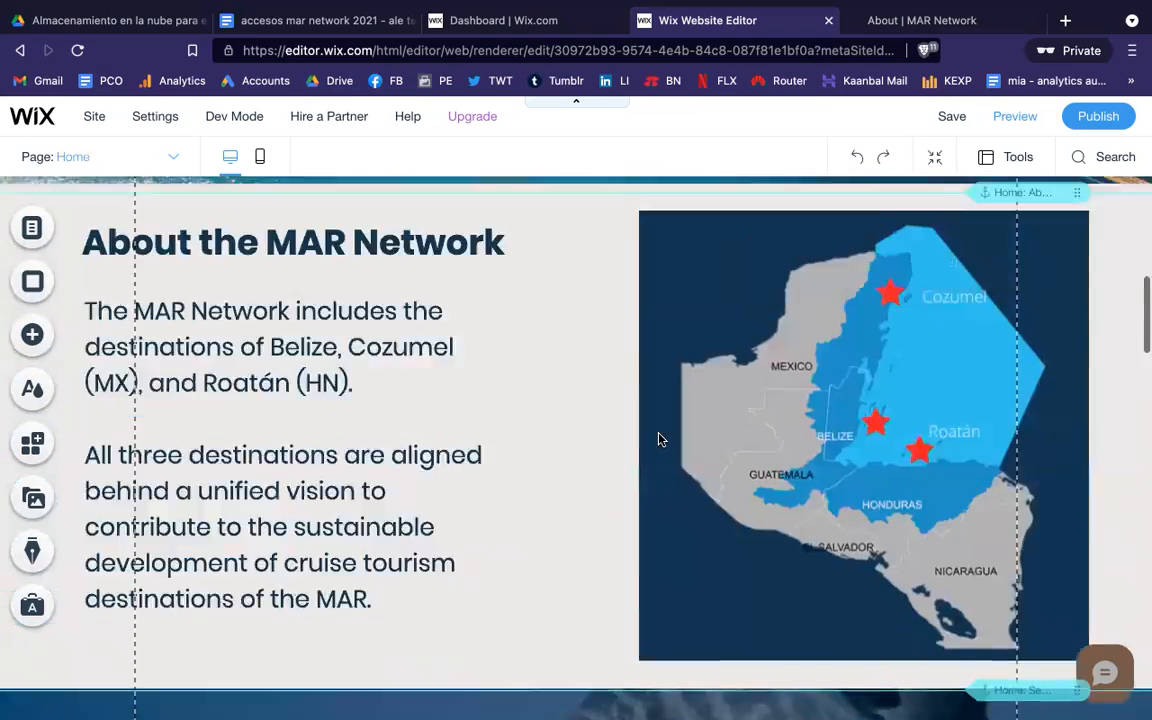
pyautogui.scroll(8, 658, 439)
pyautogui.scroll(-7, 658, 439)
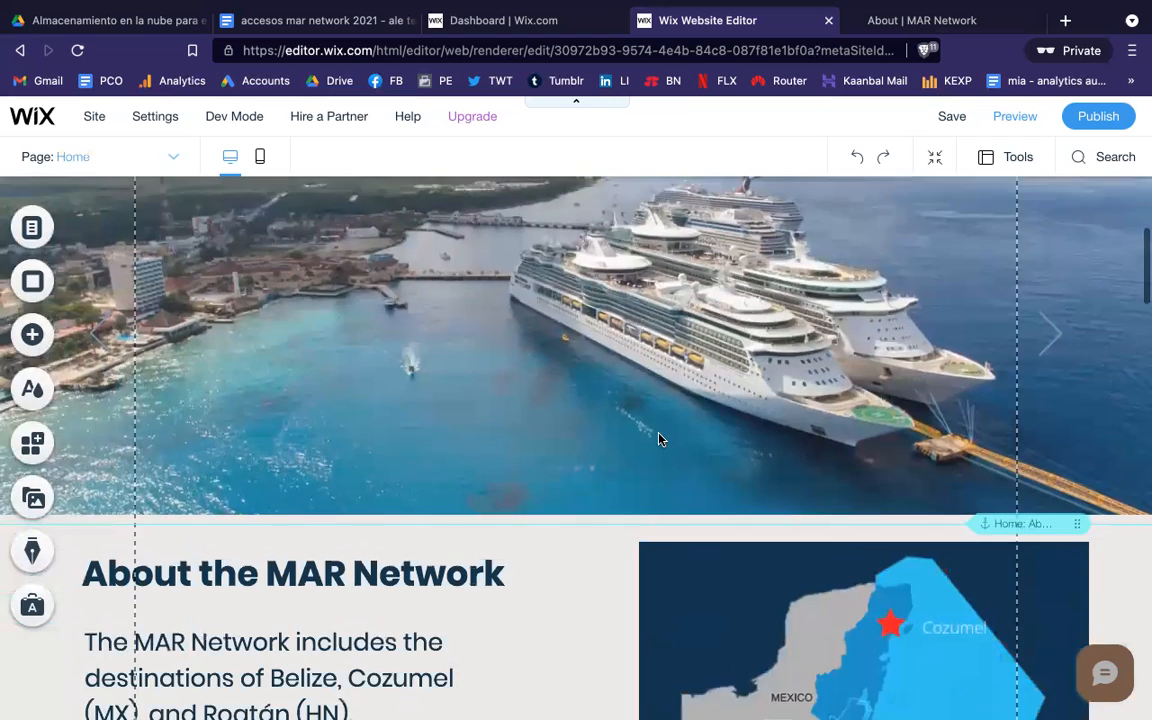
pyautogui.scroll(-4, 658, 439)
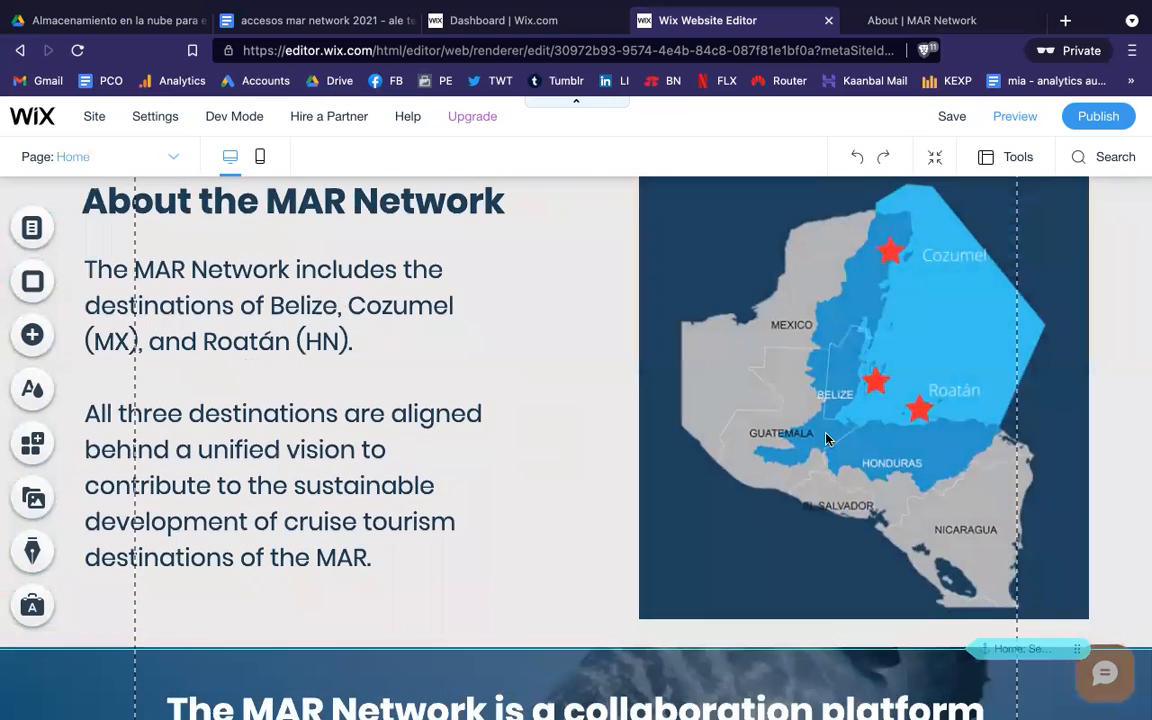
# Step: Select the map column in the About section, then scroll back toward the top of the page
pyautogui.click(694, 470)
pyautogui.scroll(-4, 586, 510)
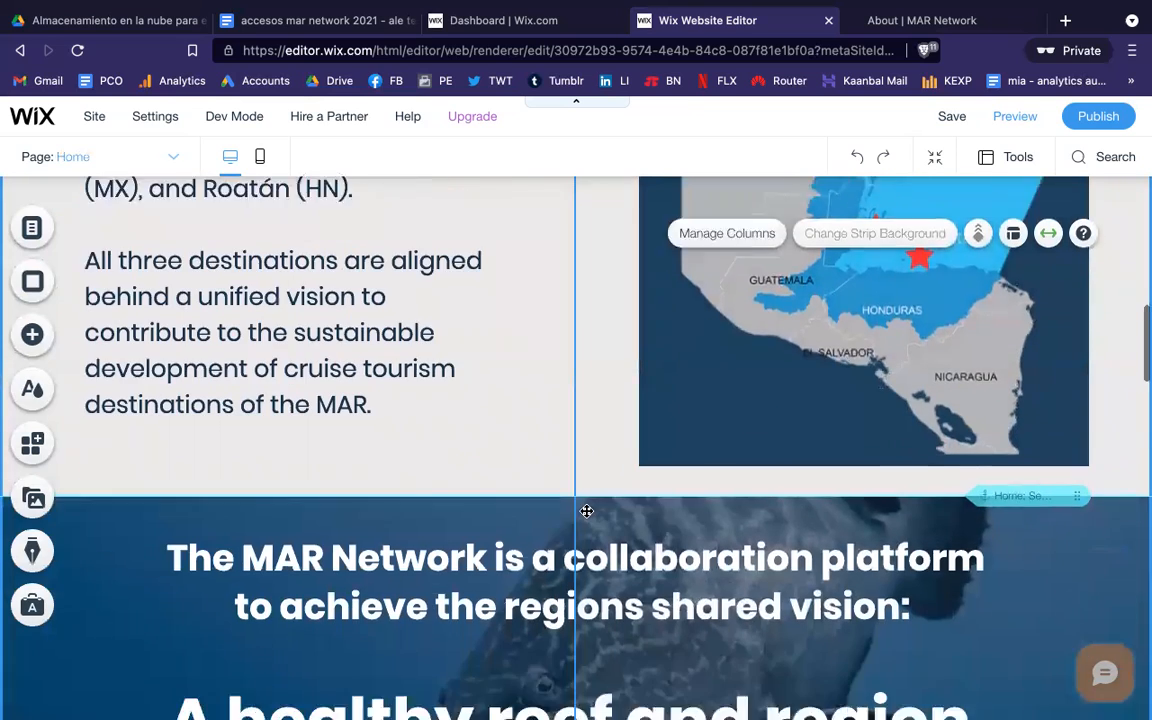
pyautogui.scroll(10, 445, 418)
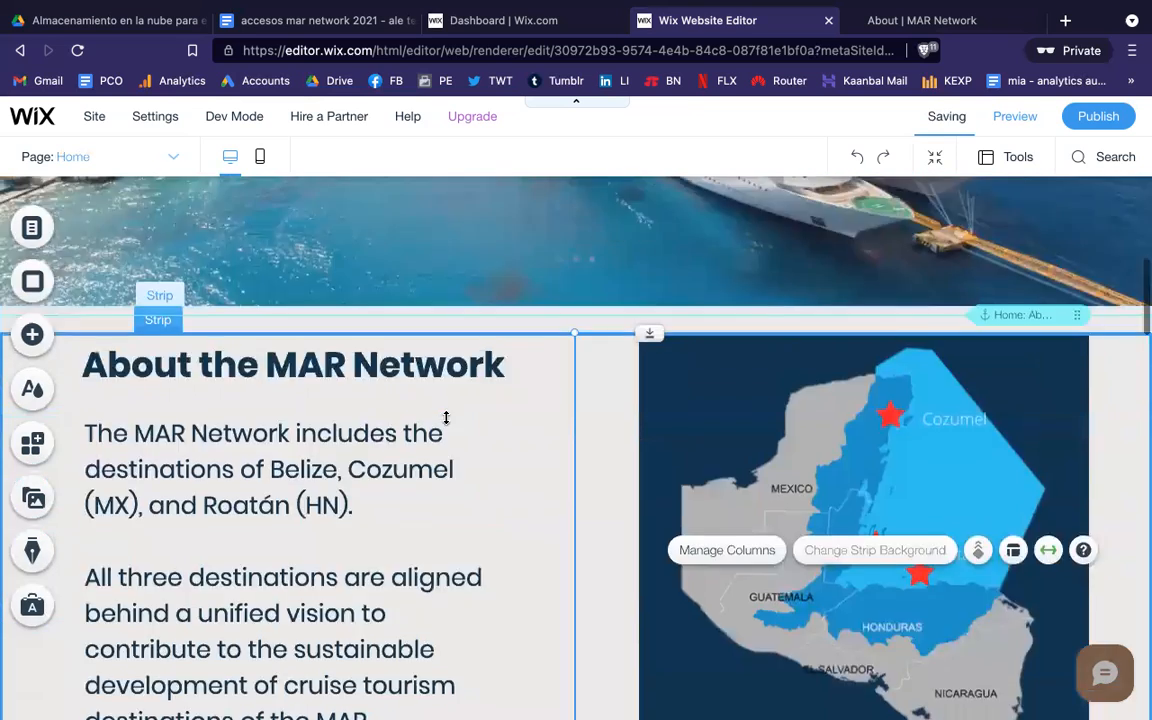
pyautogui.scroll(5, 446, 423)
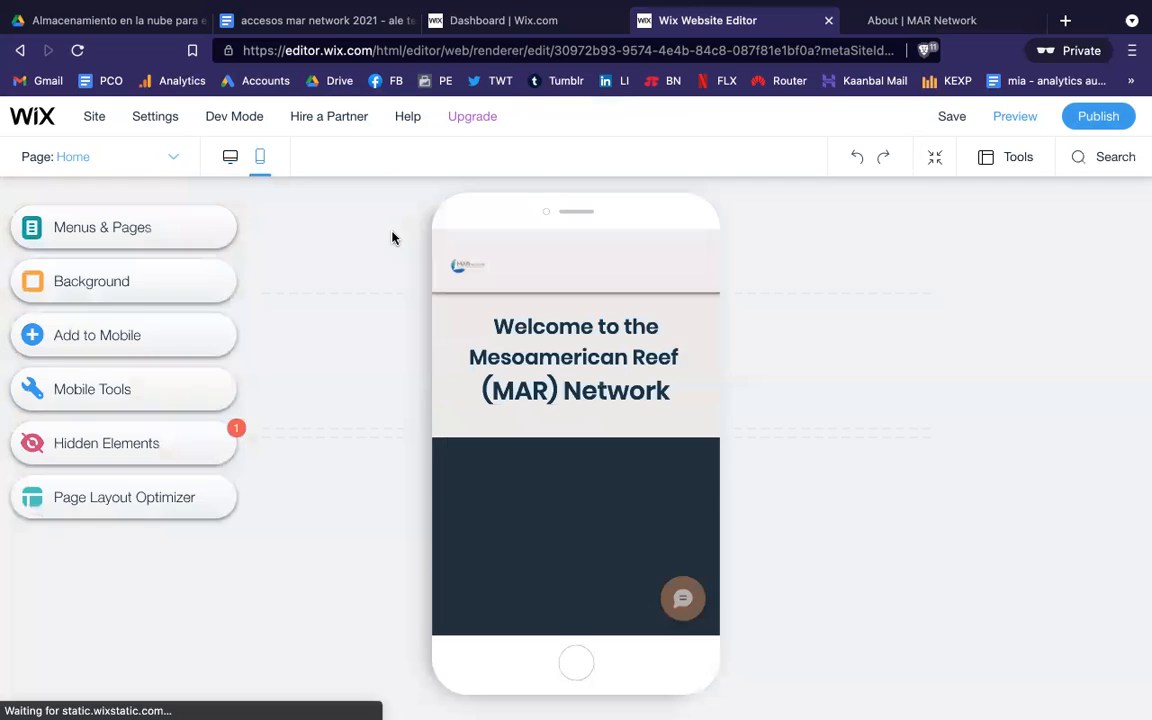
# Step: Scroll down through the Home page in the mobile phone preview and back up a little
pyautogui.scroll(-5, 599, 437)
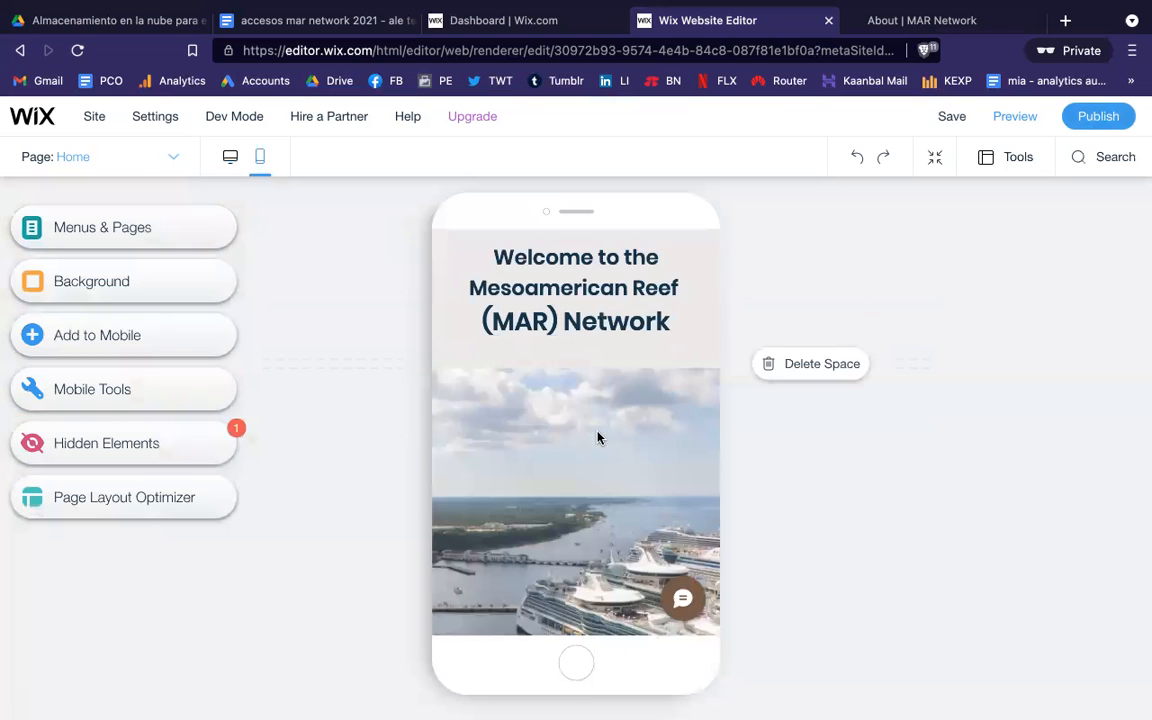
pyautogui.scroll(-3, 599, 437)
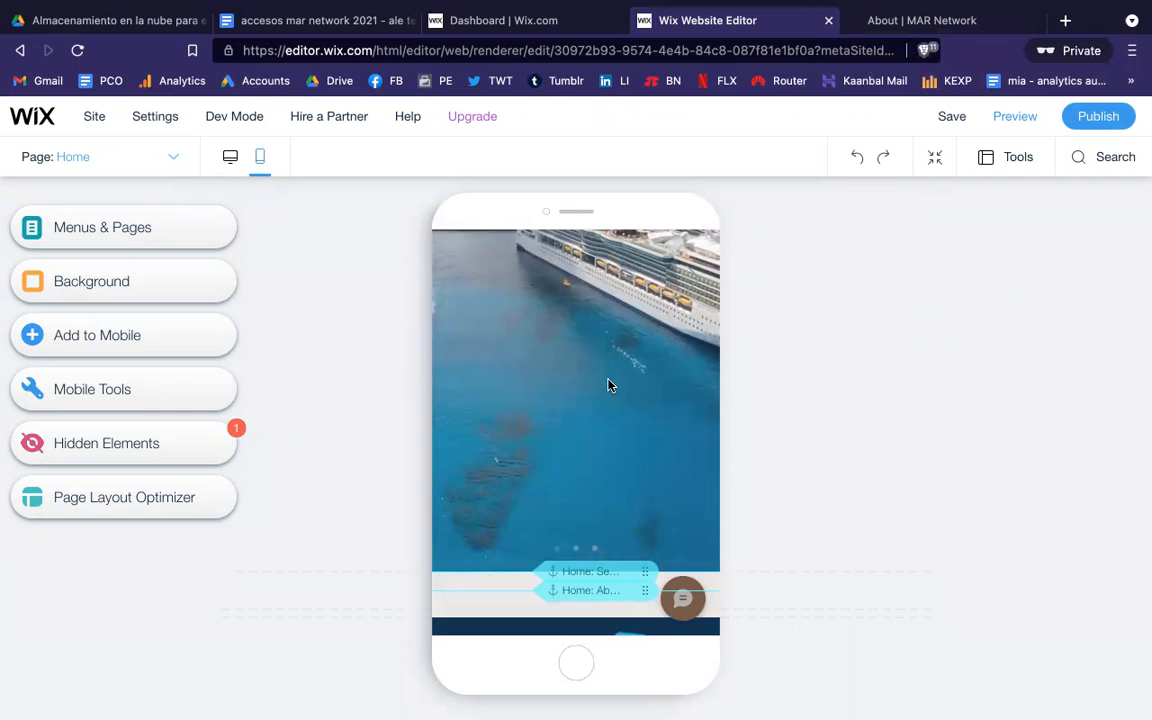
pyautogui.scroll(-5, 605, 395)
pyautogui.scroll(-6, 600, 412)
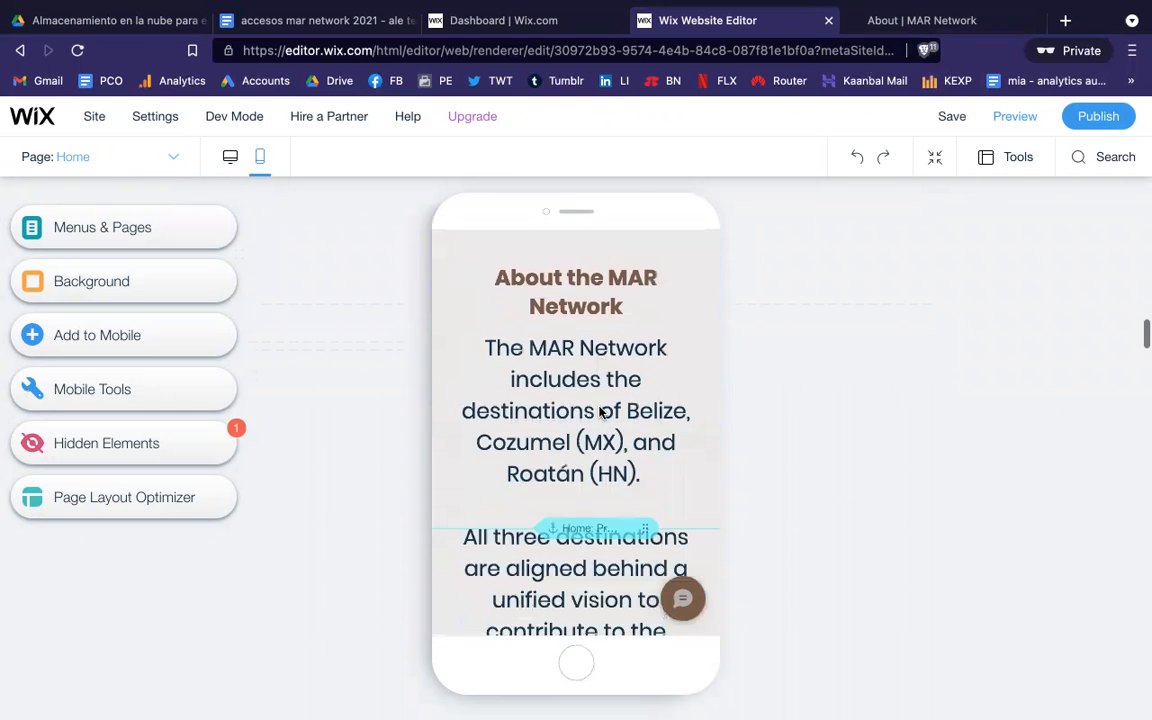
pyautogui.scroll(-5, 600, 408)
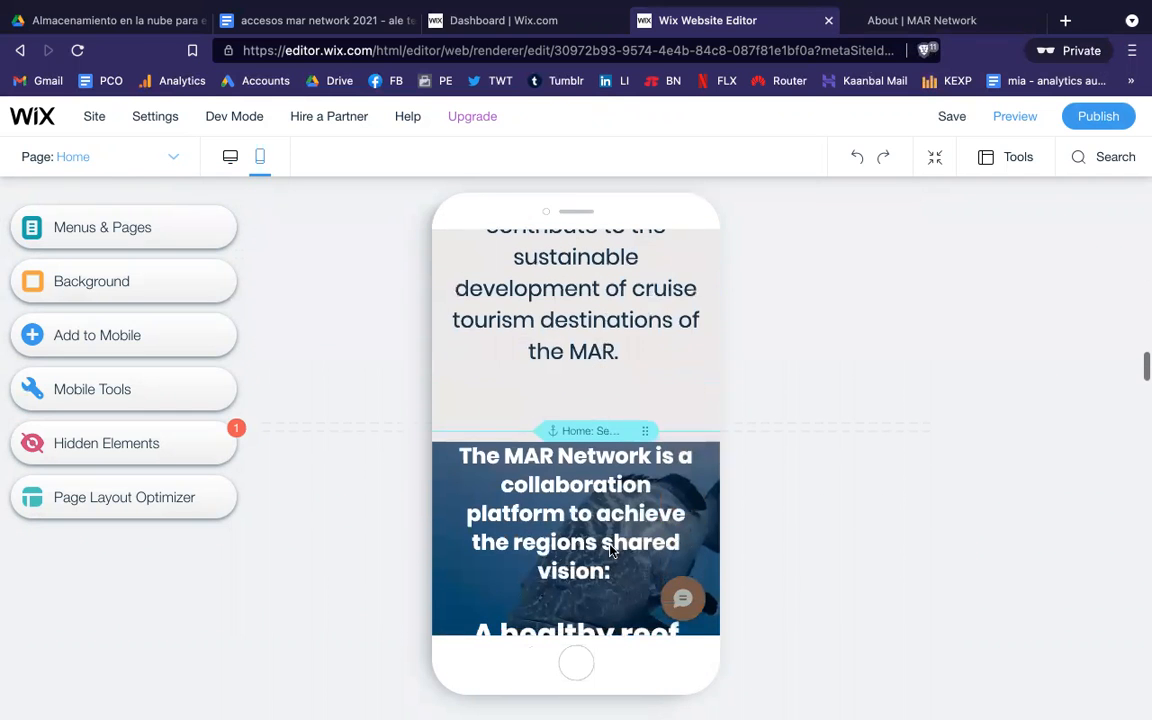
pyautogui.moveTo(608, 707)
pyautogui.scroll(5, 887, 432)
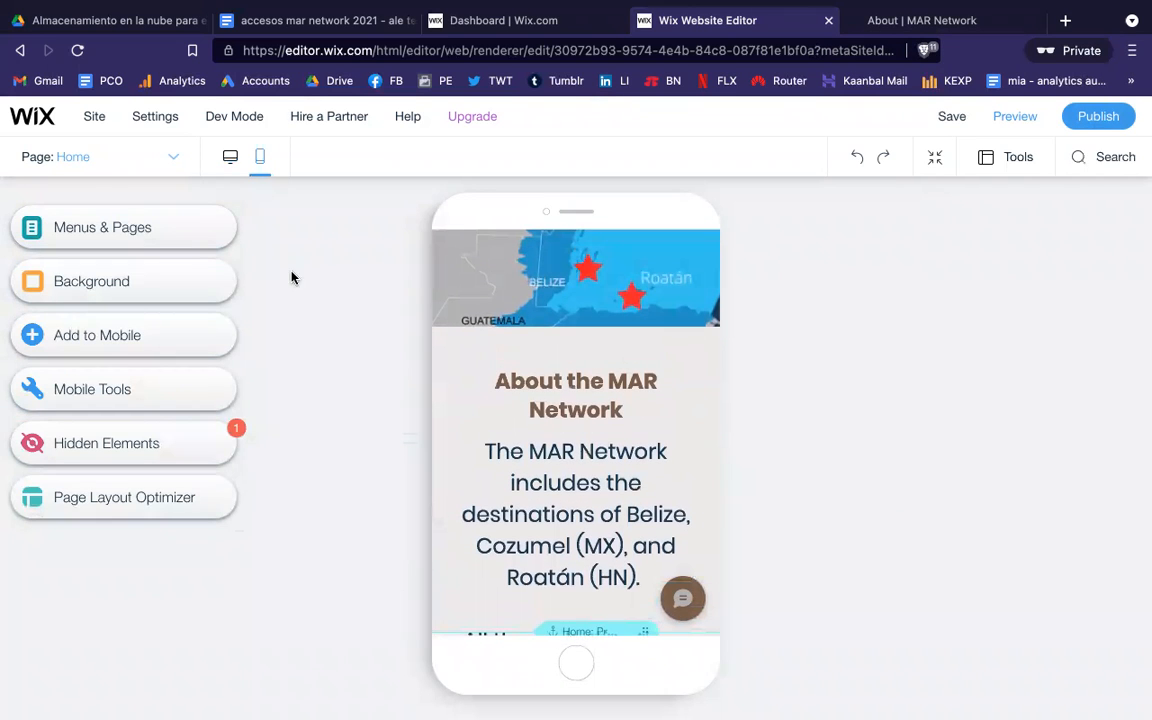
# Step: Return to the desktop Home layout and scroll up to the cruise-ship slideshow
pyautogui.click(231, 160)
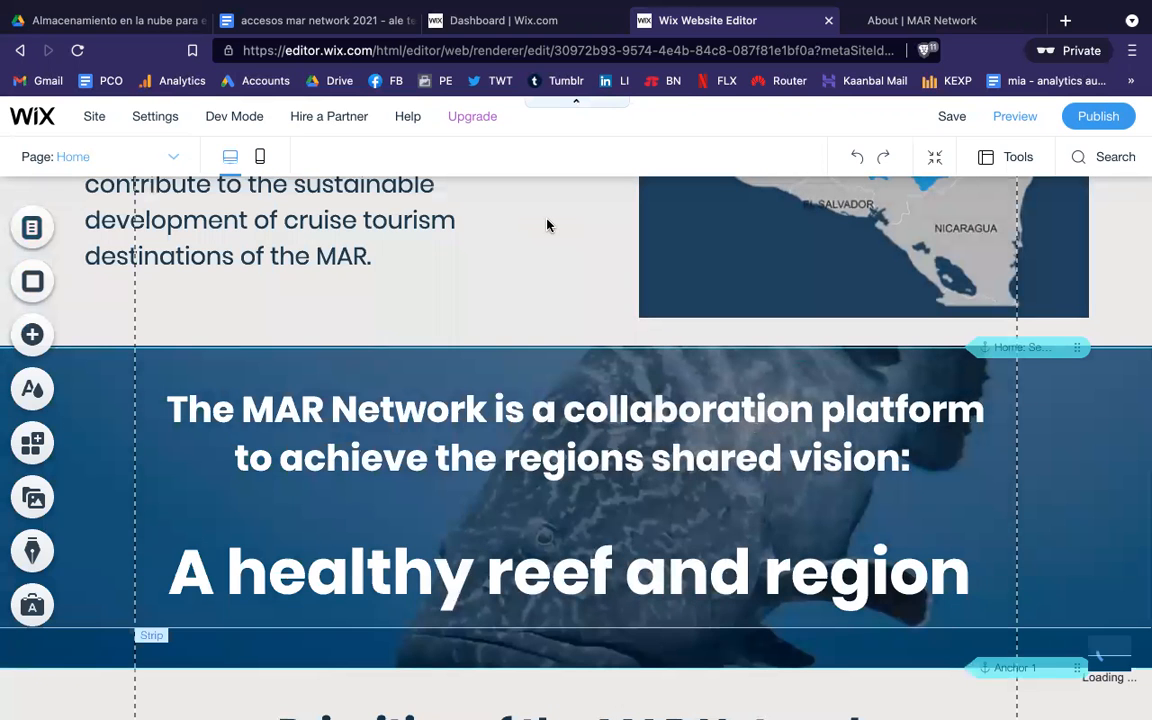
pyautogui.scroll(3, 491, 196)
pyautogui.scroll(4, 547, 225)
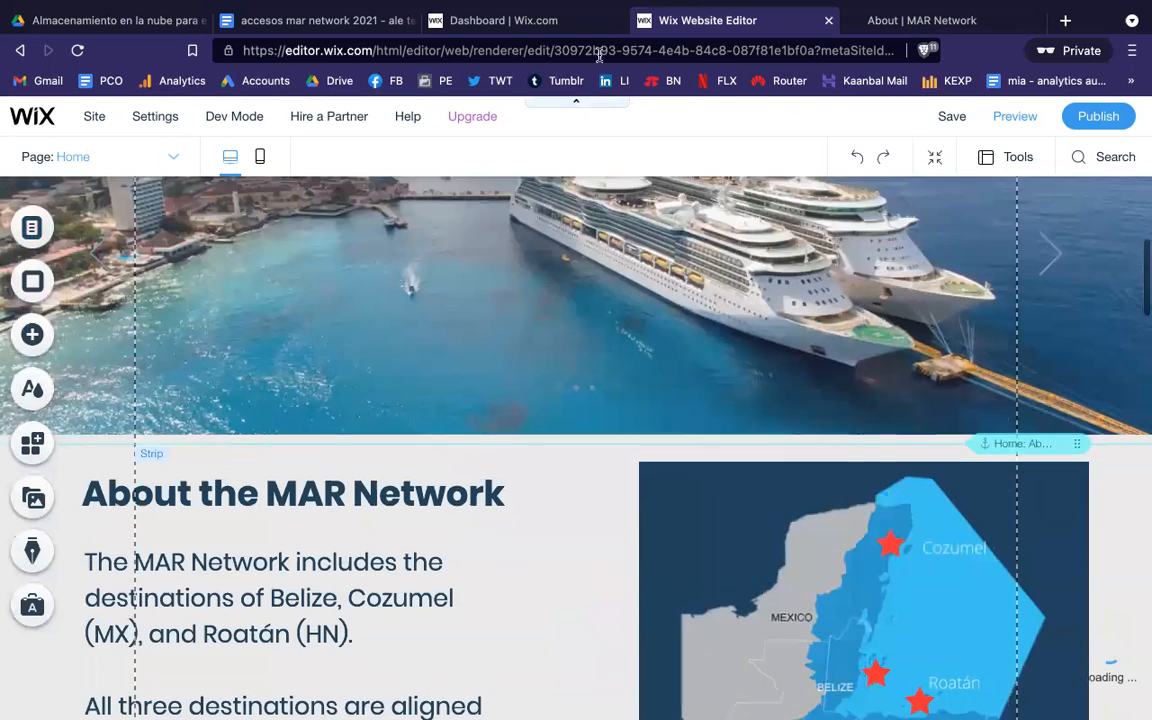